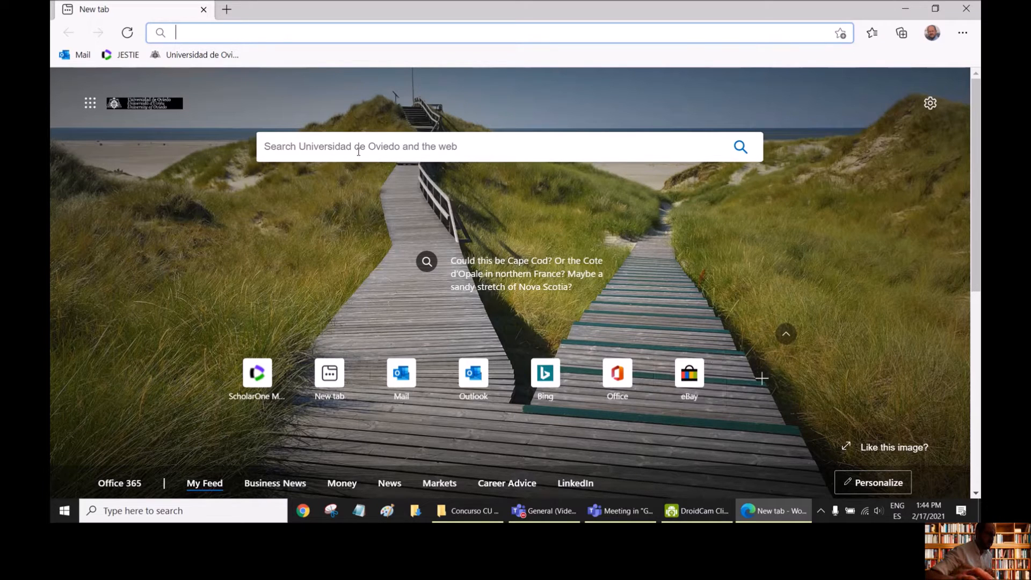
- Search the web for LTspice
left_click(359, 151)
type("L")
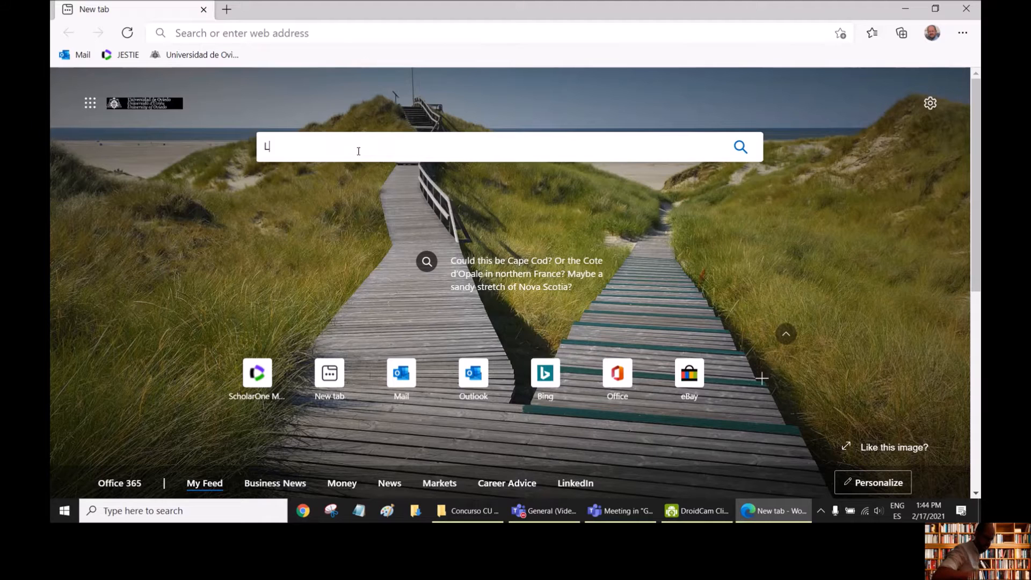
type("Tspice")
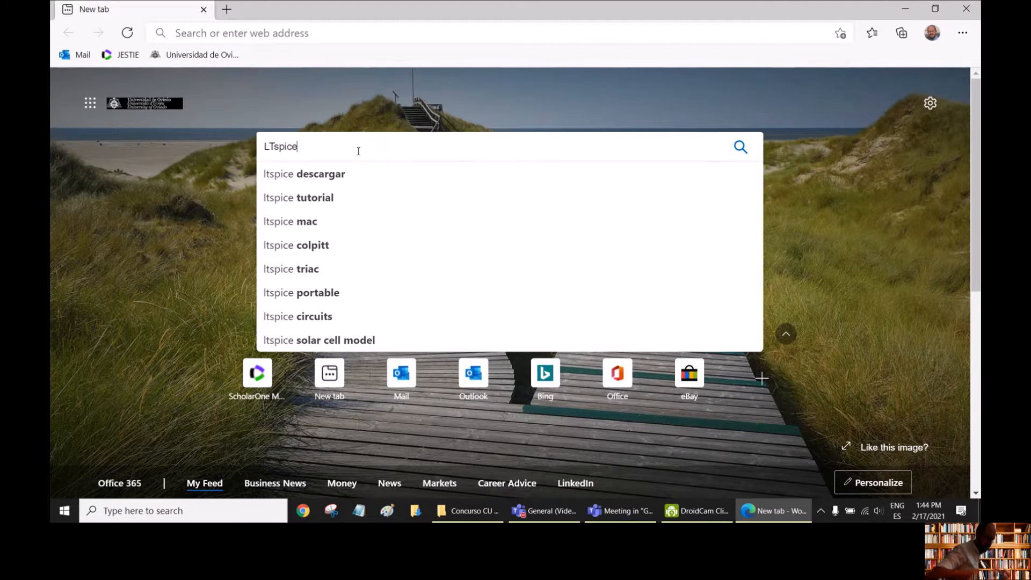
key("Return")
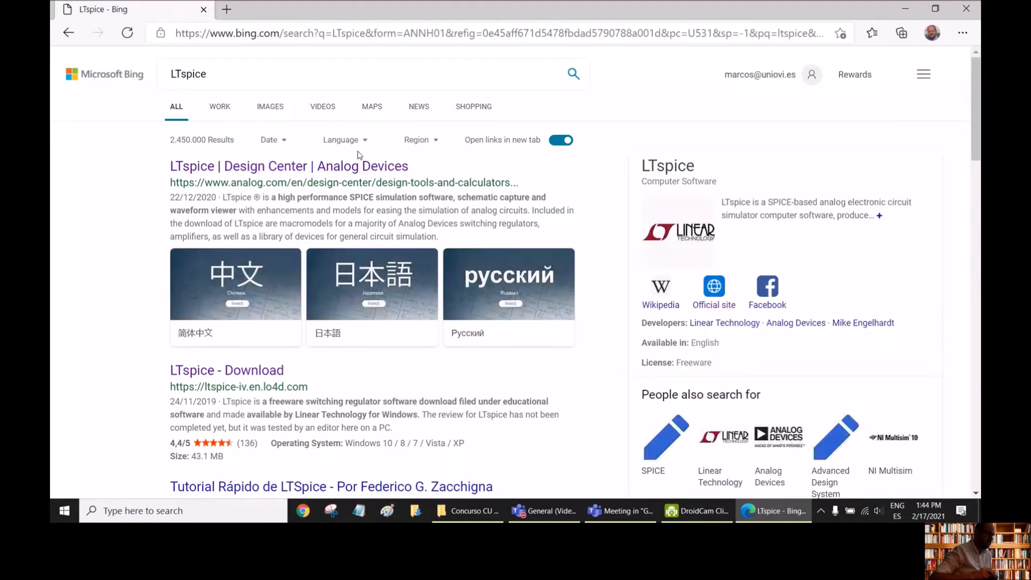
- Look through the search results and open the Wikipedia article on LTspice
scroll(350, 183, "down", 2)
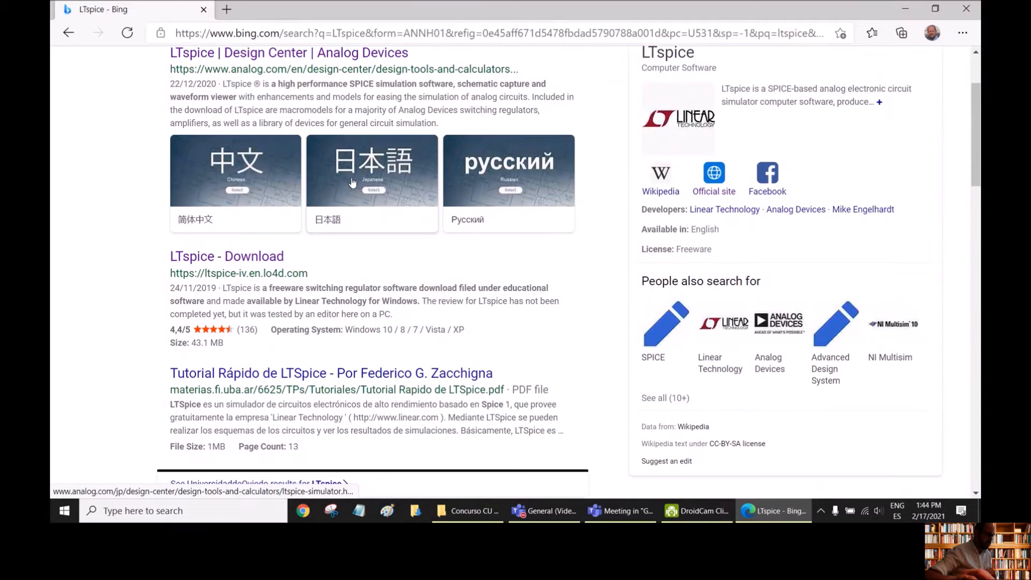
scroll(349, 187, "down", 2)
scroll(349, 187, "up", 2)
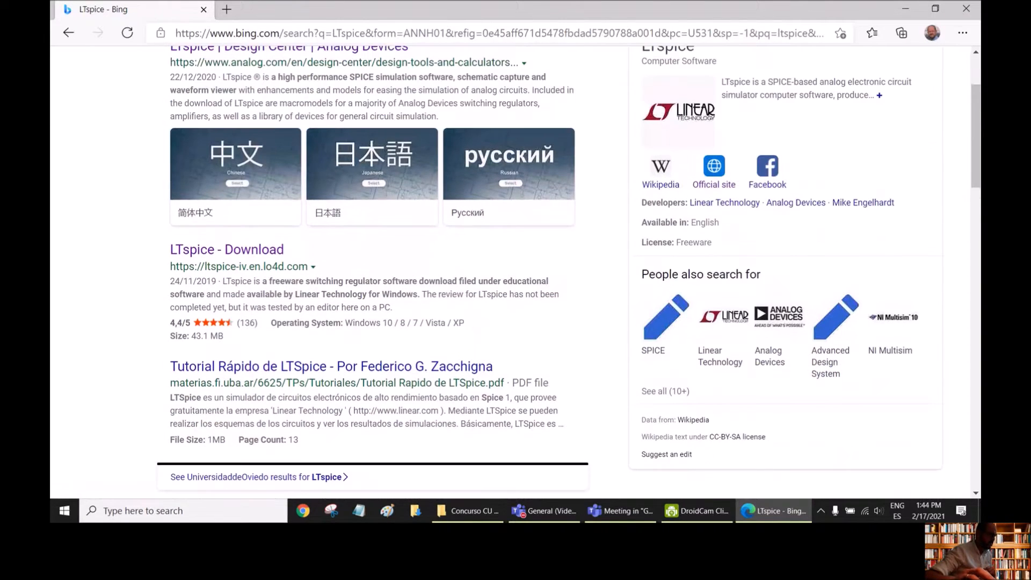
scroll(350, 187, "down", 2)
scroll(349, 187, "down", 2)
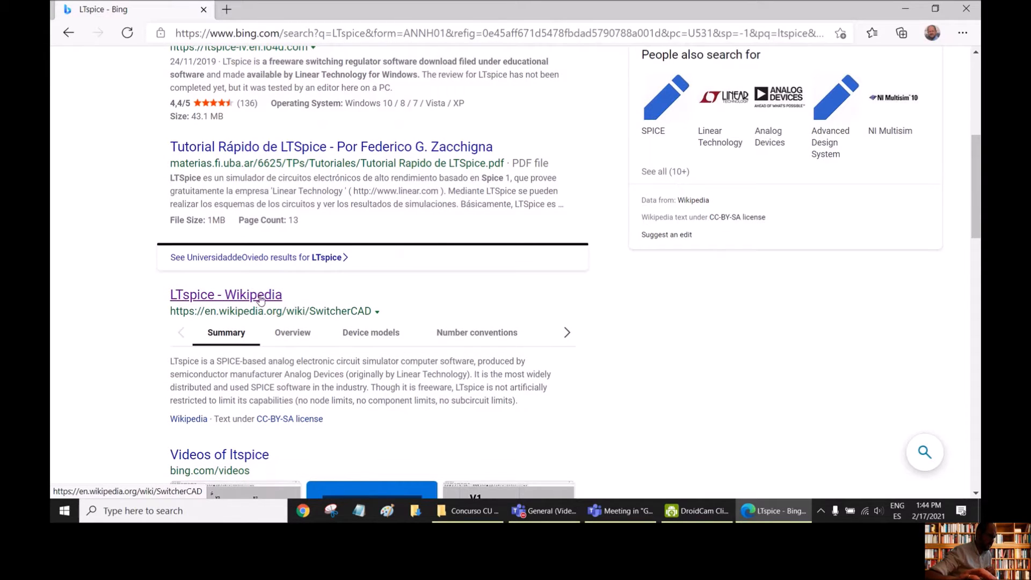
left_click(251, 299)
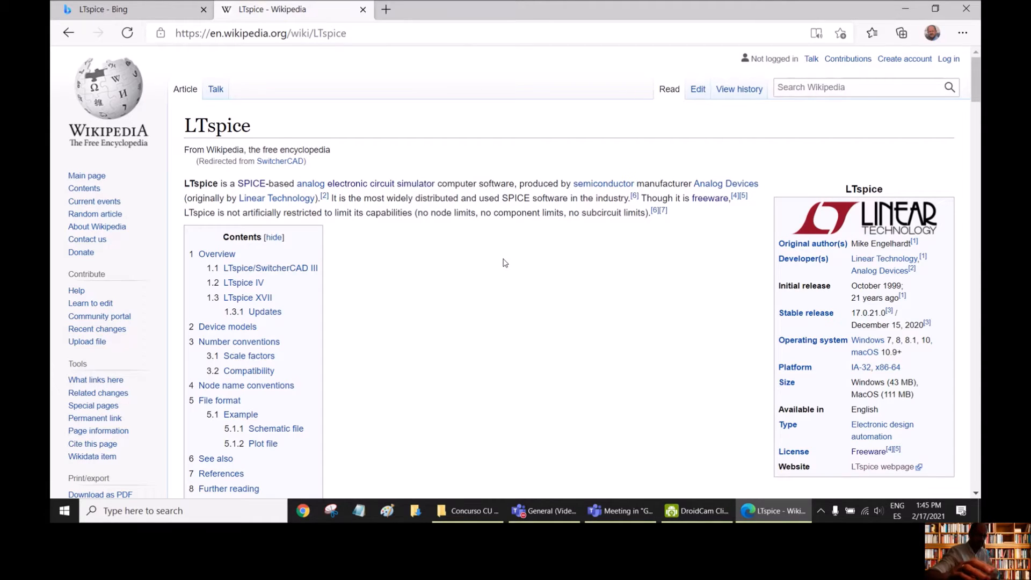
- Skim the LTspice article and follow its introductory link to the SPICE article
scroll(504, 263, "down", 2)
scroll(505, 265, "down", 10)
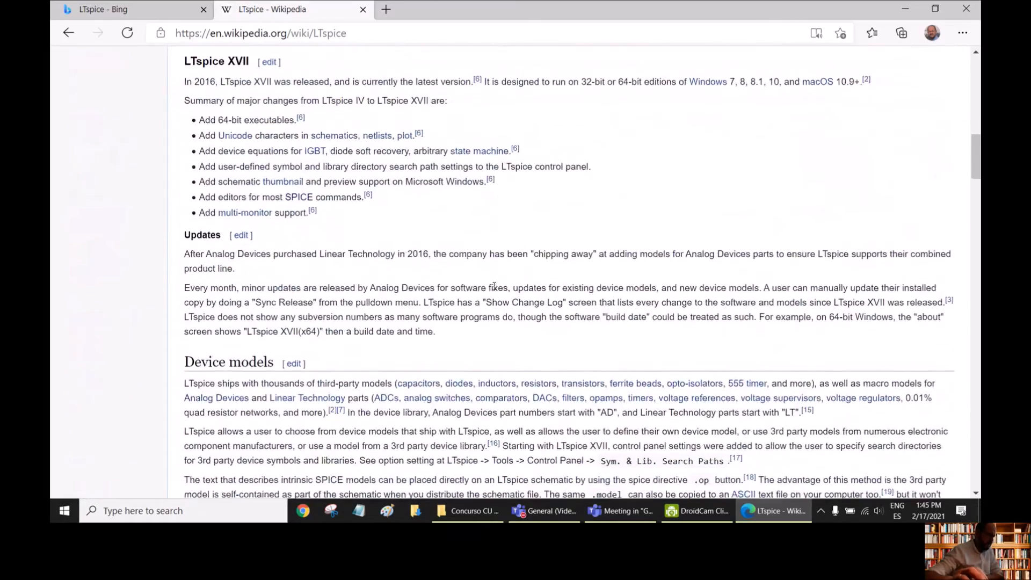
scroll(494, 284, "up", 5)
scroll(494, 286, "up", 8)
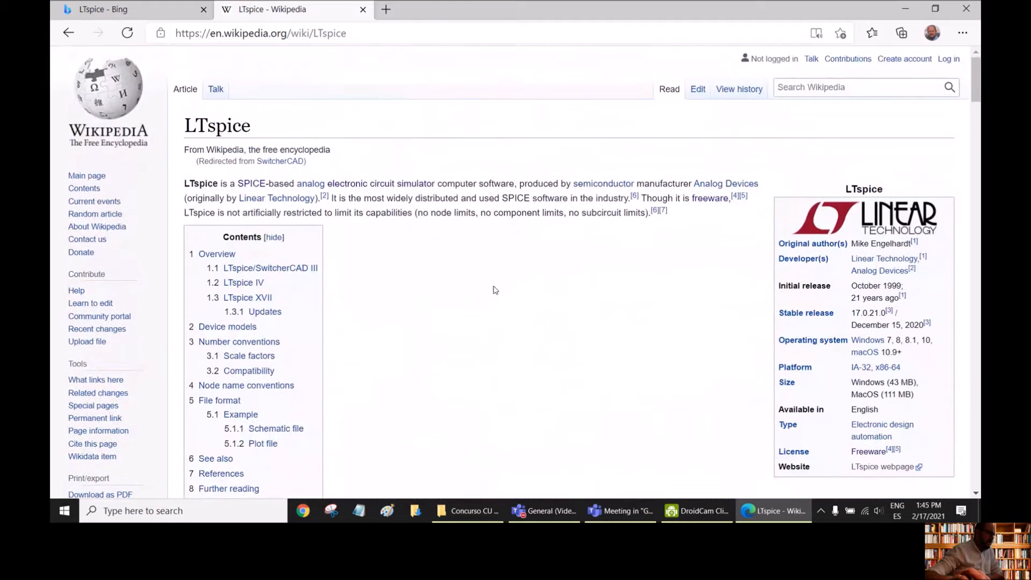
left_click(254, 189)
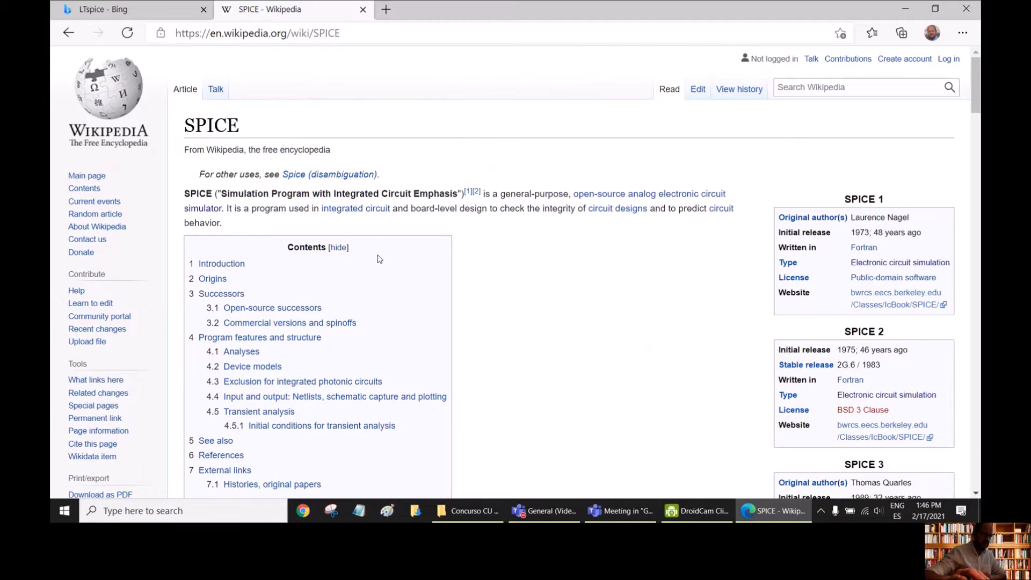
- Read the SPICE article's version details, origins, and sections on open-source and commercial successors
scroll(379, 258, "down", 2)
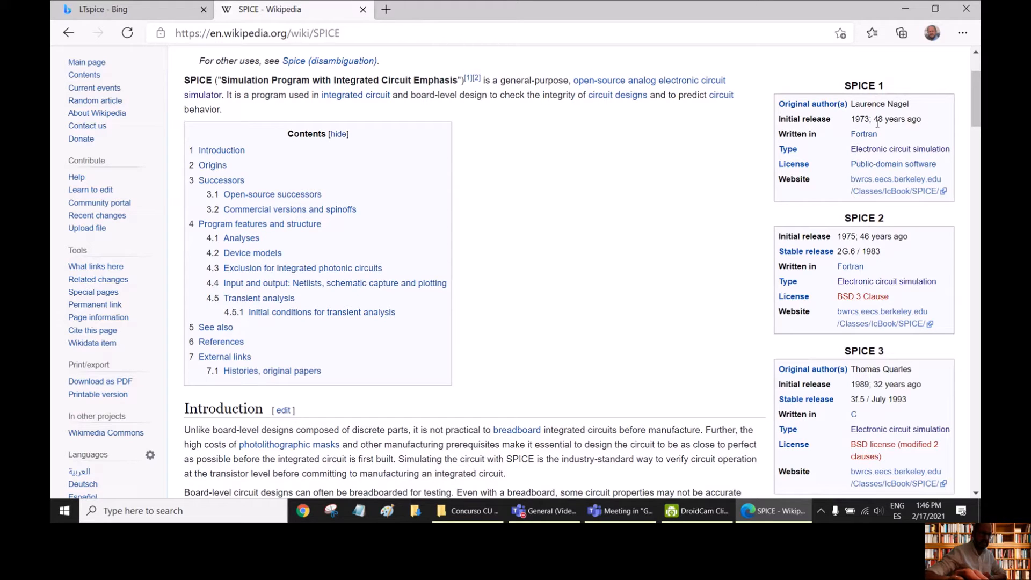
scroll(642, 201, "down", 6)
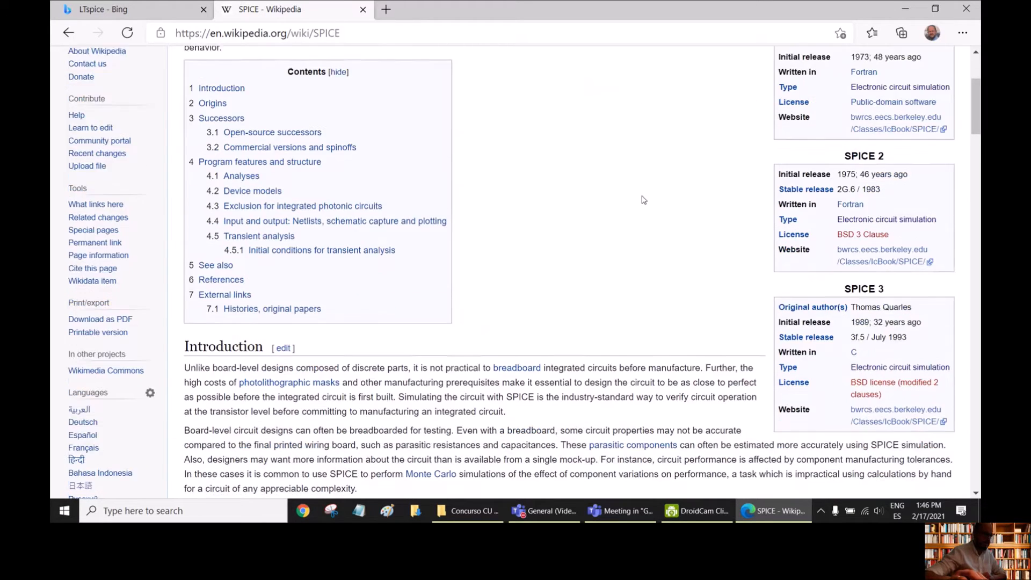
scroll(634, 199, "down", 4)
scroll(589, 193, "up", 2)
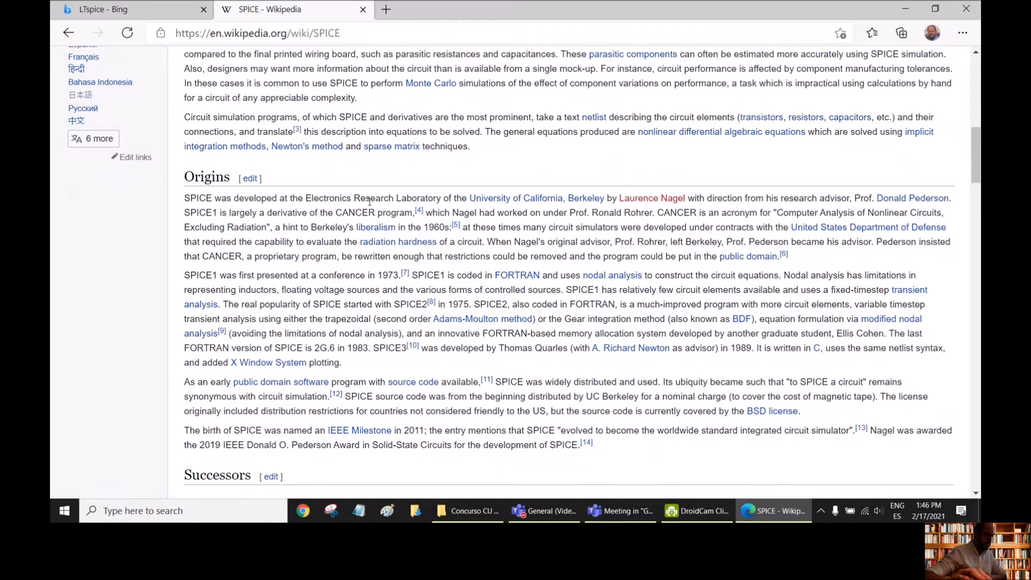
mouse_move(553, 205)
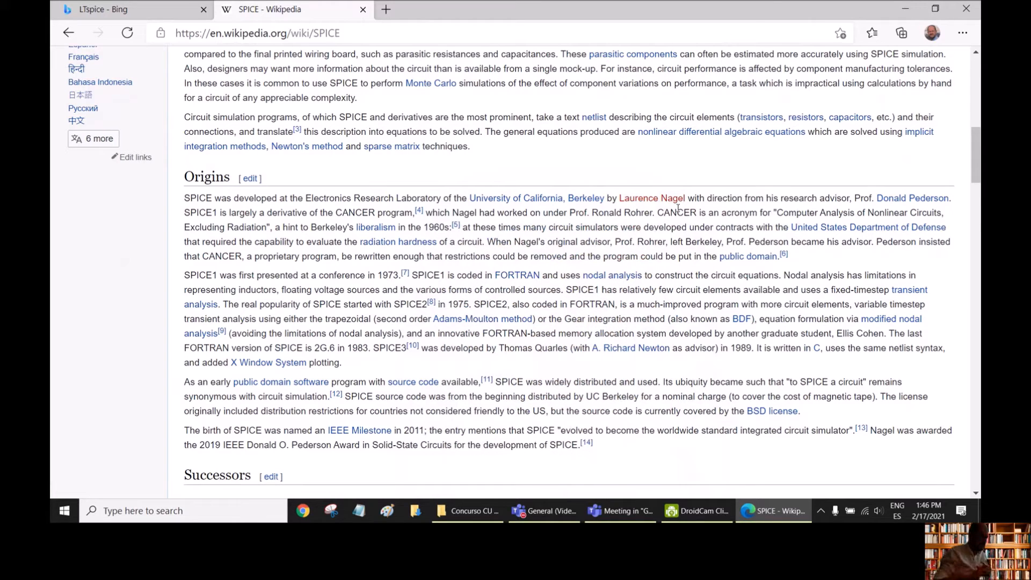
scroll(510, 264, "down", 4)
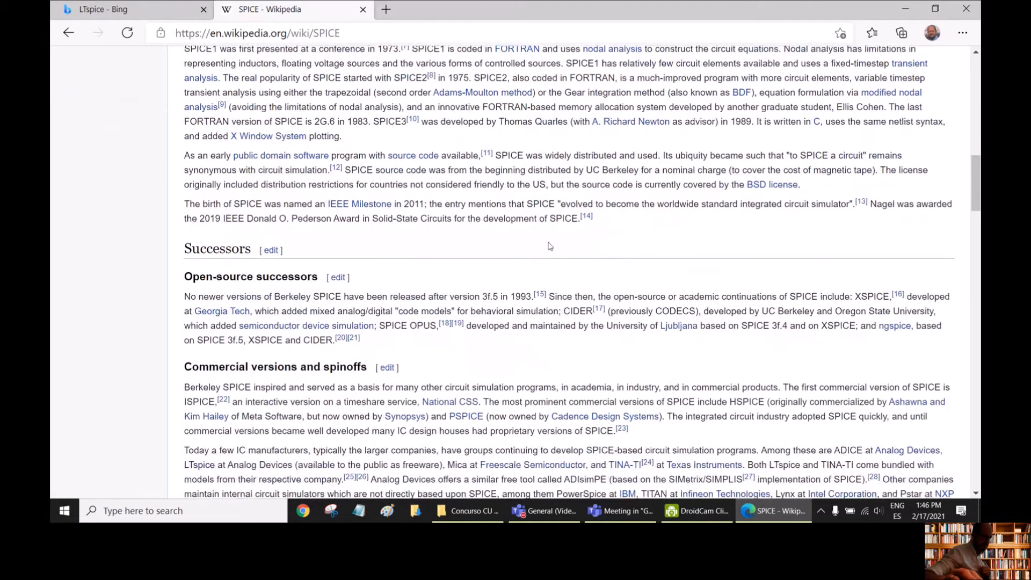
scroll(511, 264, "up", 15)
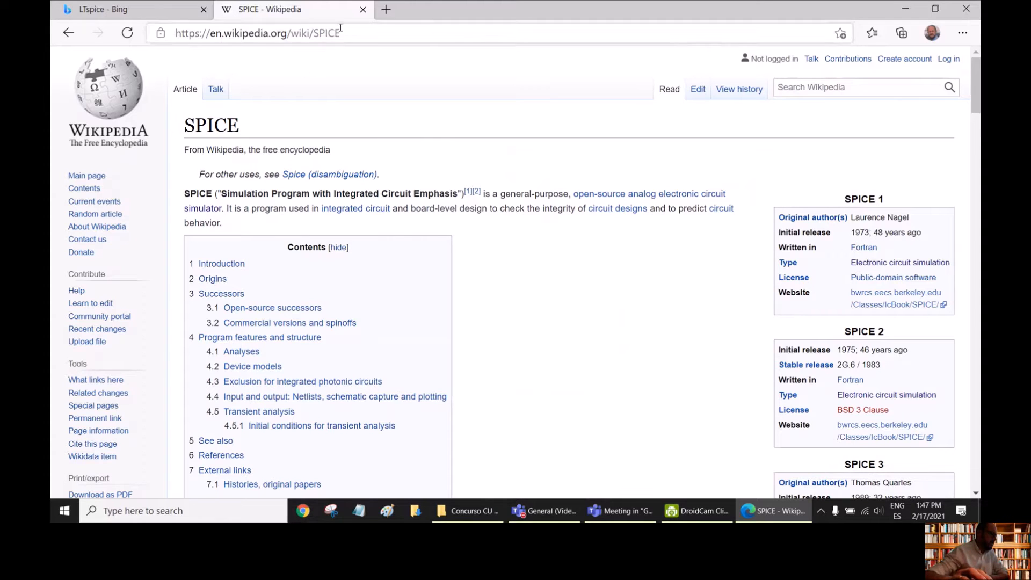
- Close the Wikipedia article and open the Analog Devices LTspice page at its Download LTspice section
left_click(363, 10)
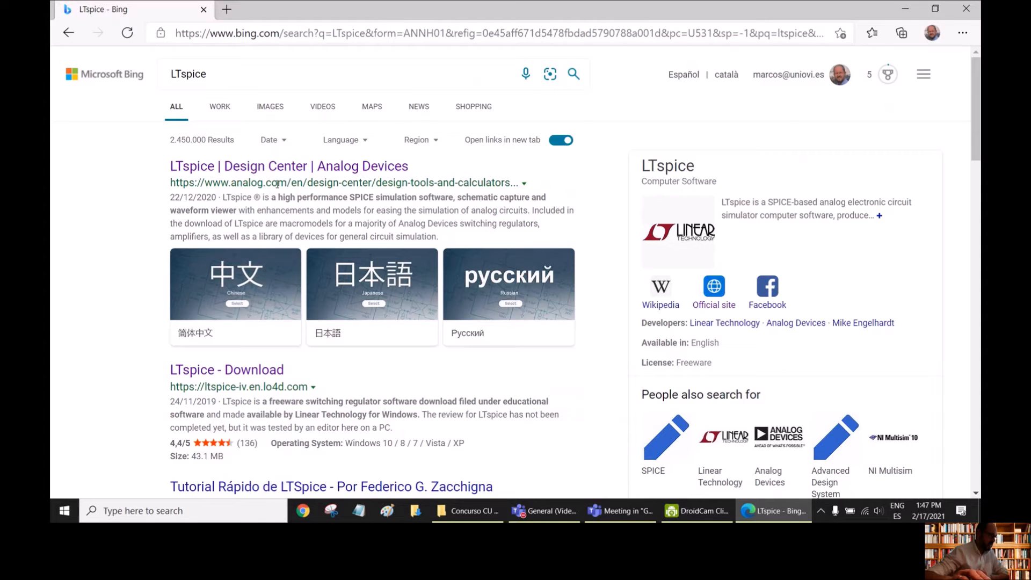
left_click(311, 172)
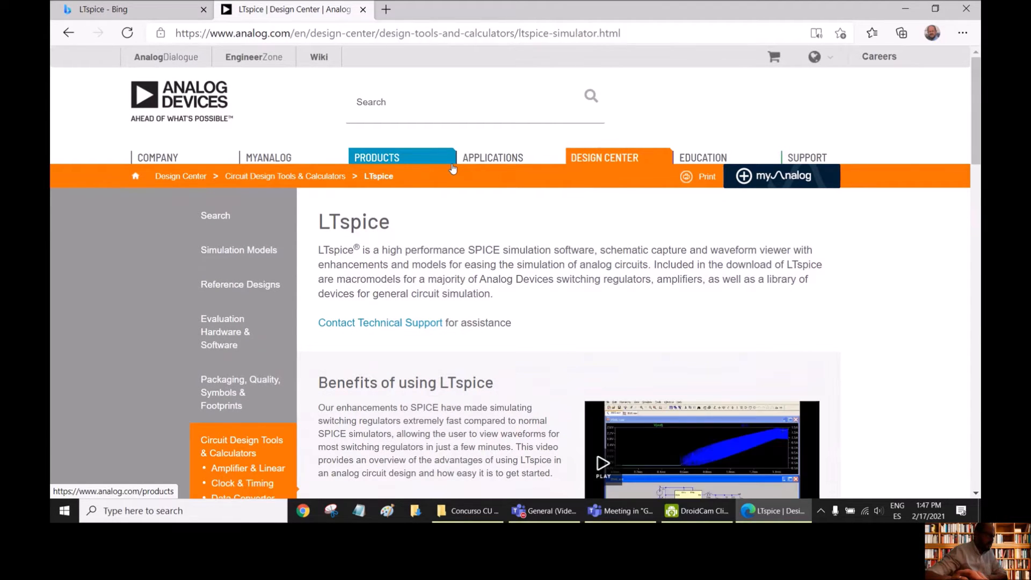
scroll(454, 164, "down", 2)
scroll(454, 165, "up", 2)
scroll(454, 164, "down", 2)
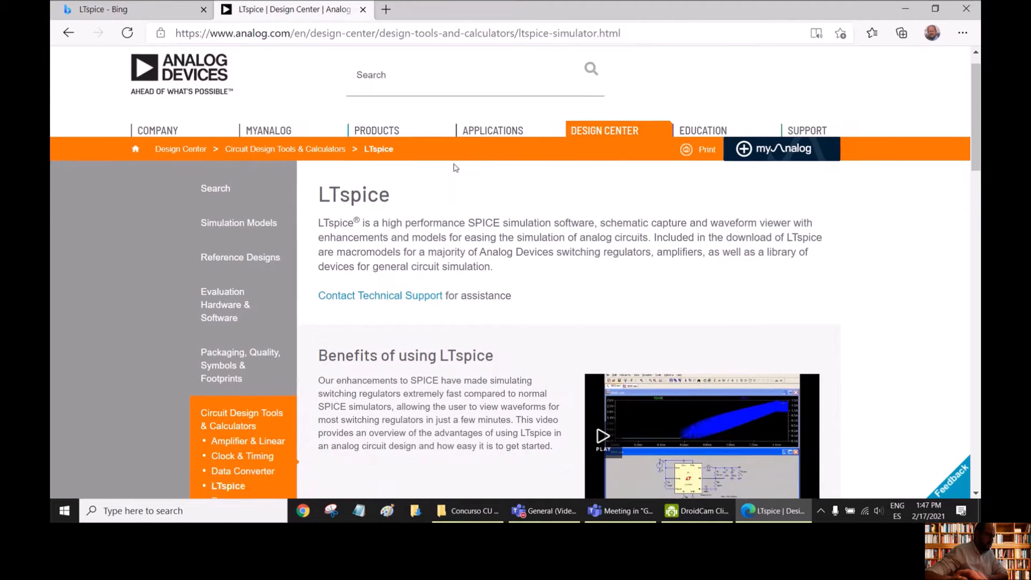
scroll(454, 164, "down", 2)
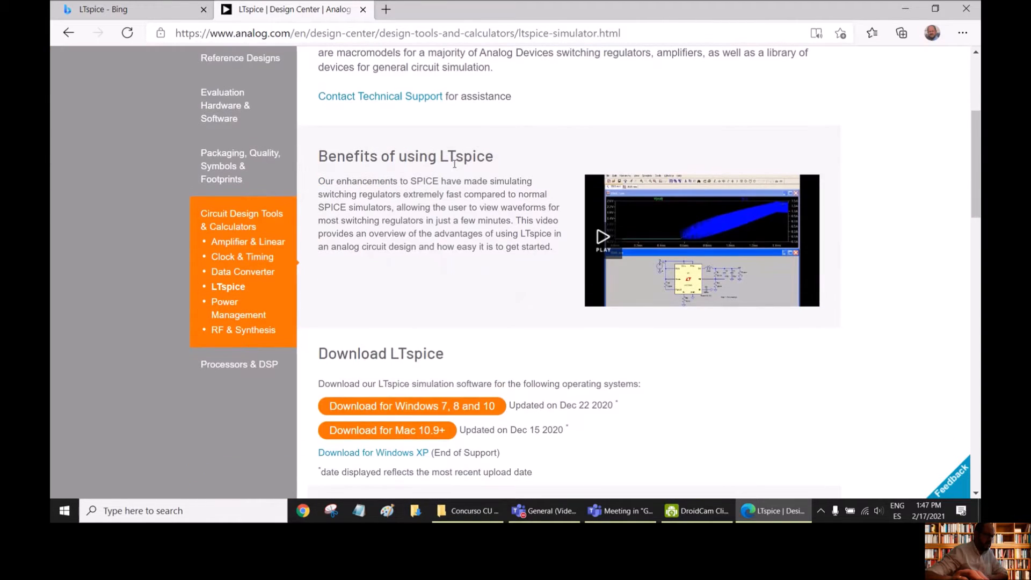
scroll(455, 167, "down", 2)
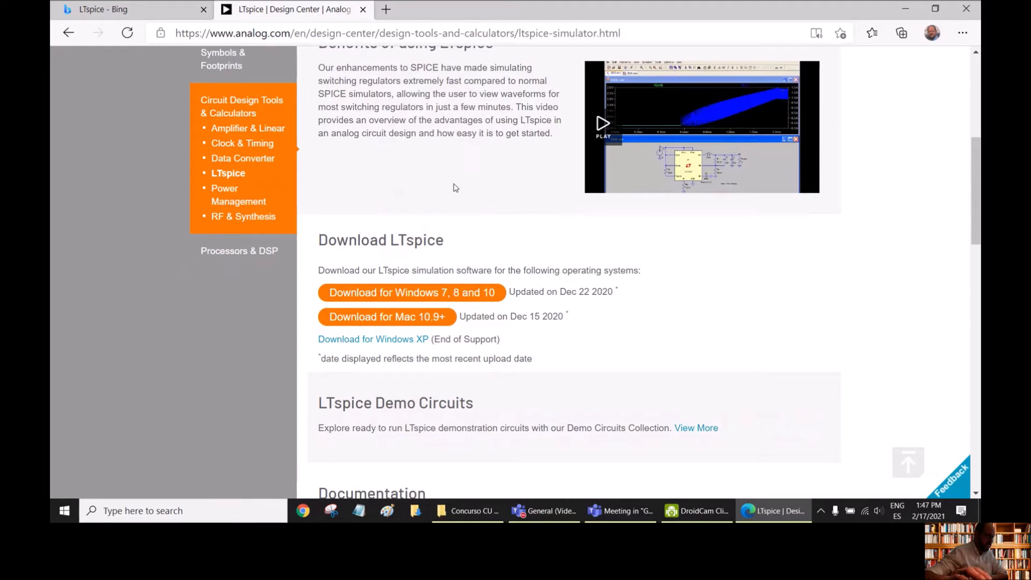
scroll(455, 190, "down", 2)
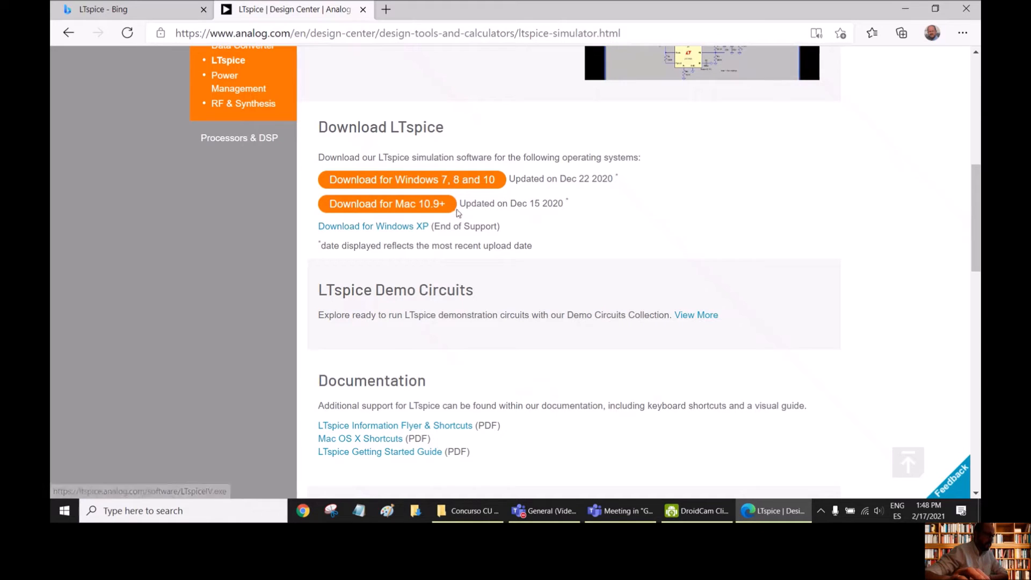
- Download LTspice for Windows 7, 8 and 10 and show the LTspiceXVII.exe installer in its folder
left_click(482, 183)
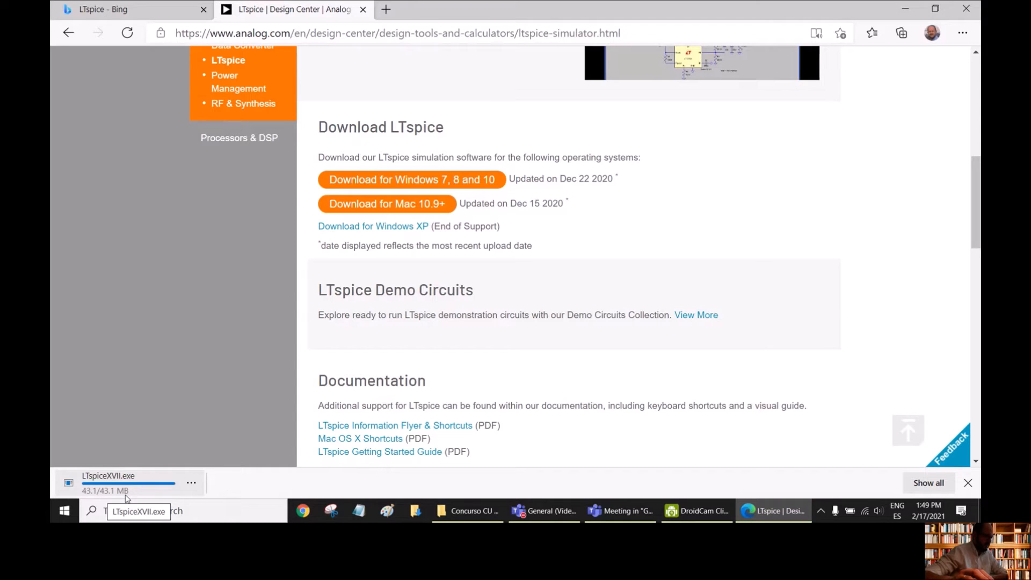
left_click(192, 483)
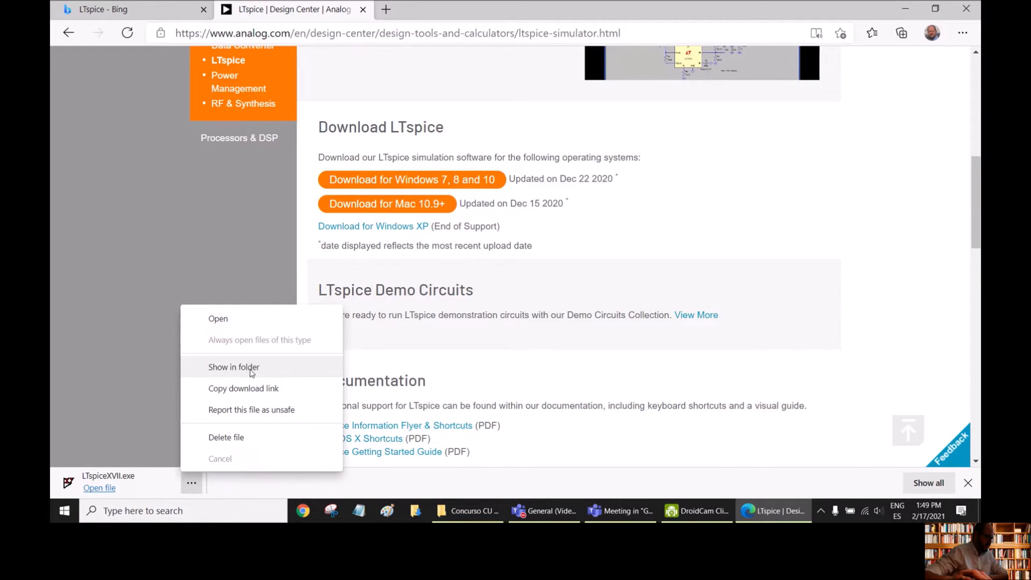
left_click(231, 368)
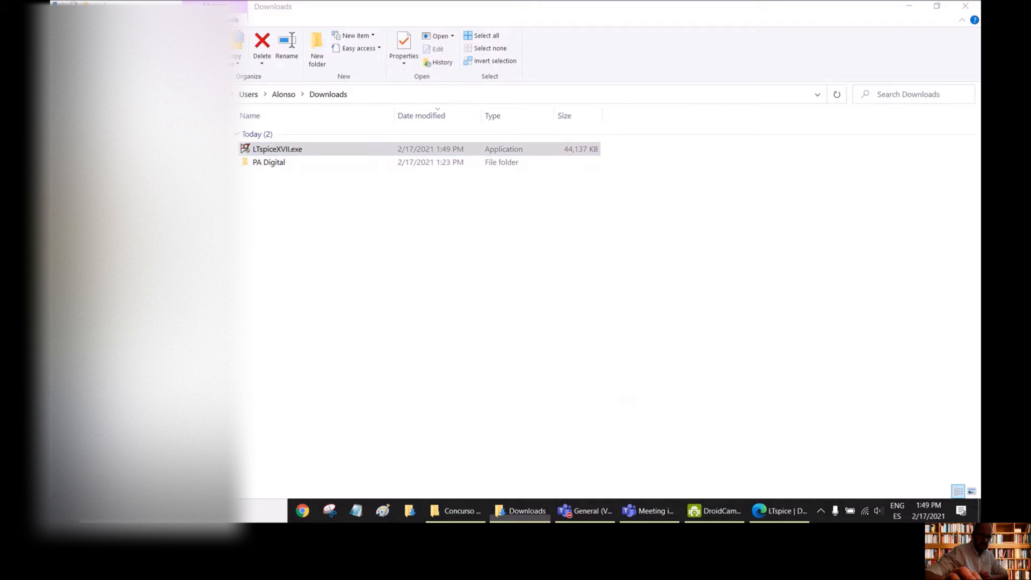
- Go to the desktop and launch LTspice XVII from its shortcut
left_click(979, 511)
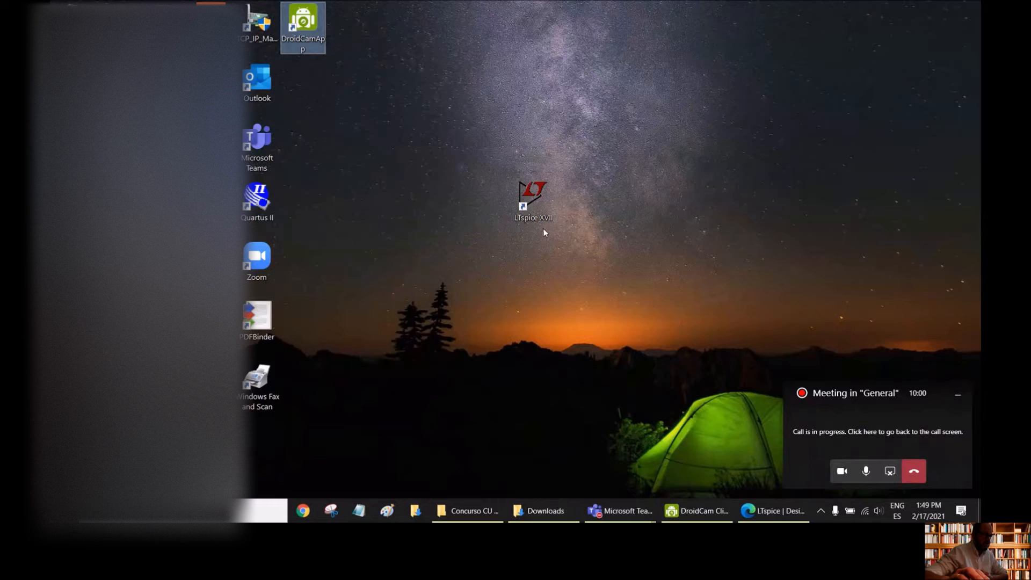
double_click(535, 201)
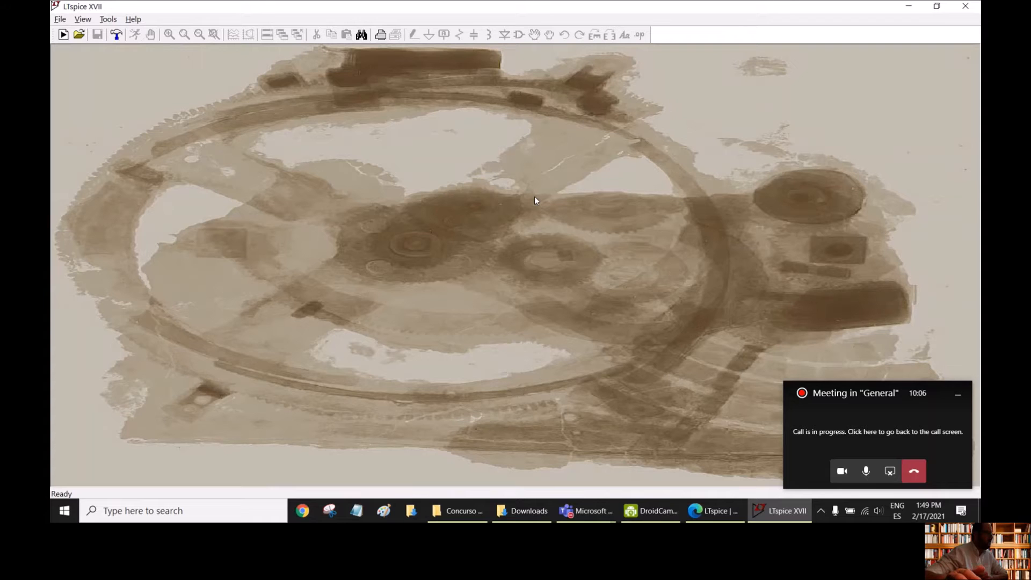
left_click(54, 19)
mouse_move(75, 23)
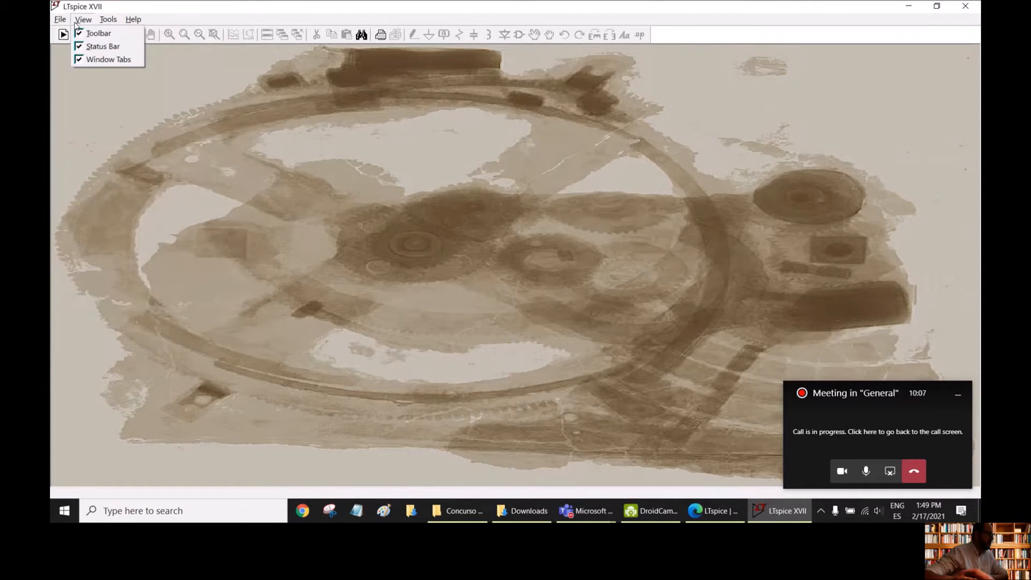
mouse_move(137, 23)
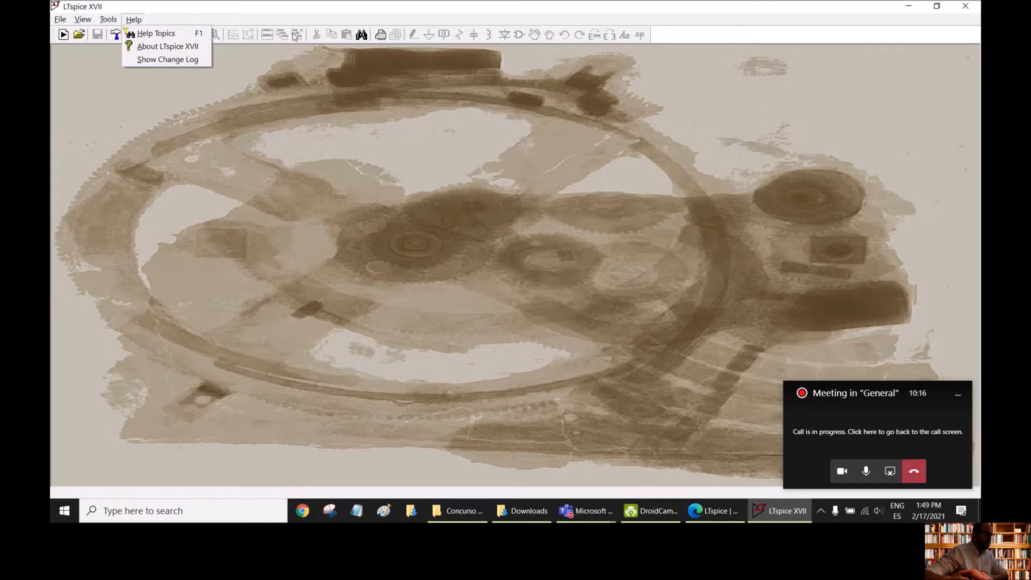
key("Escape")
key("Escape")
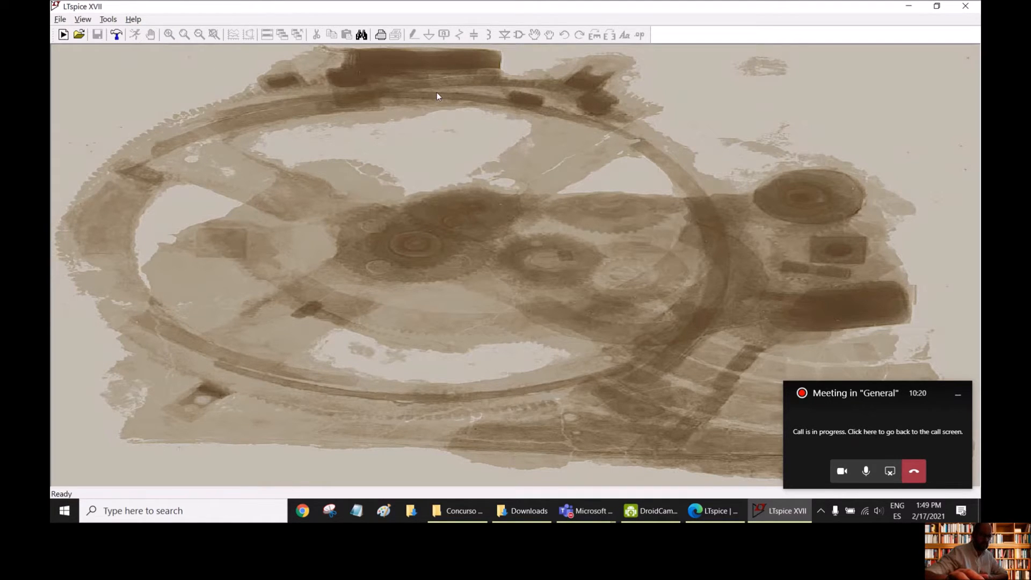
- Create a new blank schematic and minimize the meeting call overlay covering it
left_click(63, 35)
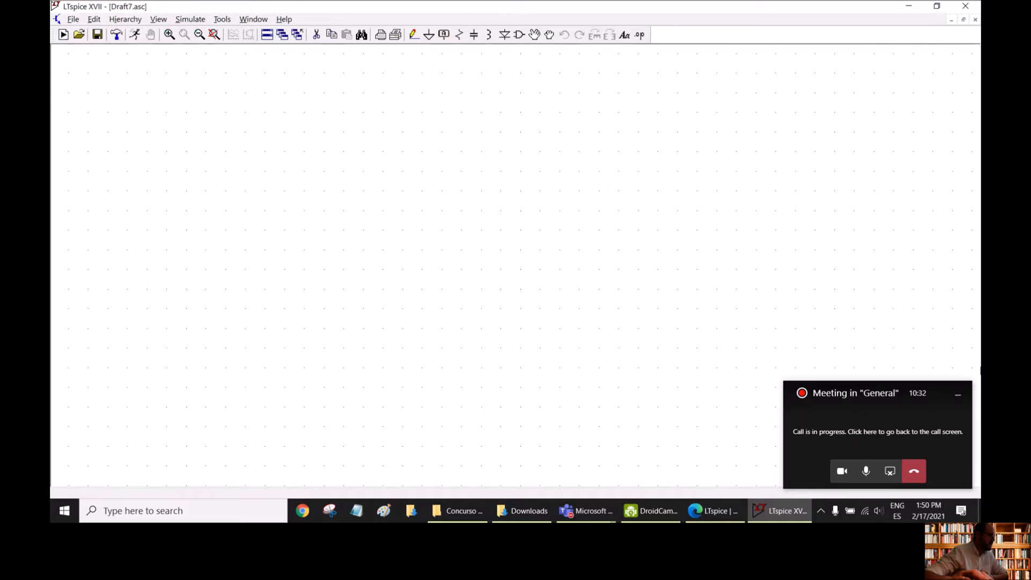
left_click(957, 401)
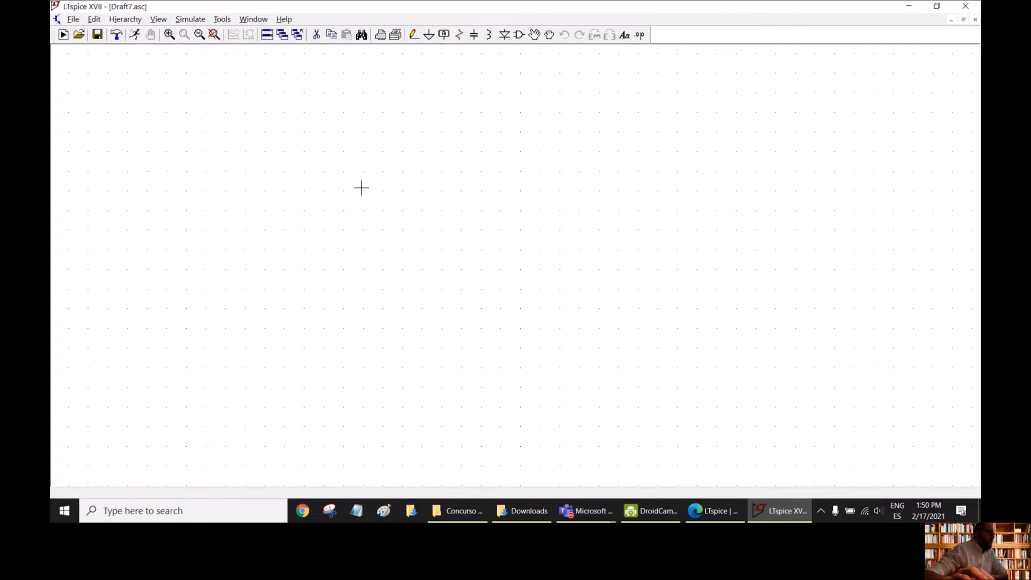
- Restore the default schematic colors in the color preferences and apply them to the drawing
left_click(223, 20)
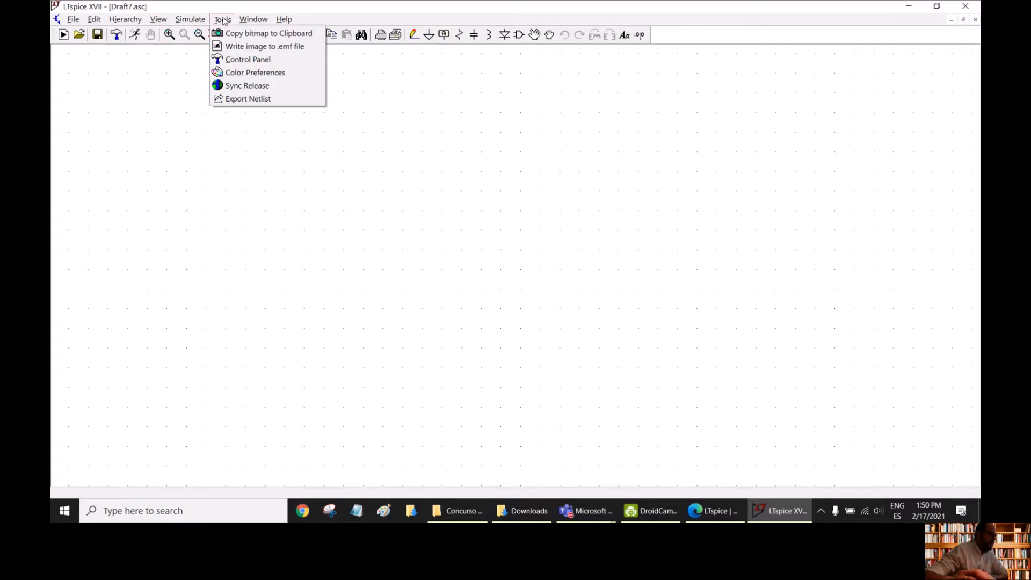
left_click(260, 74)
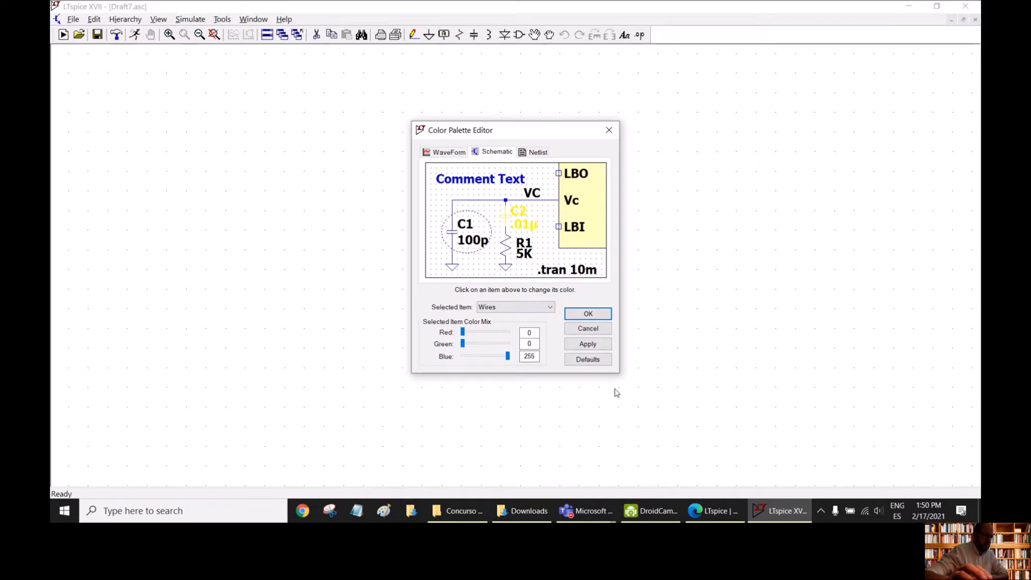
left_click(587, 363)
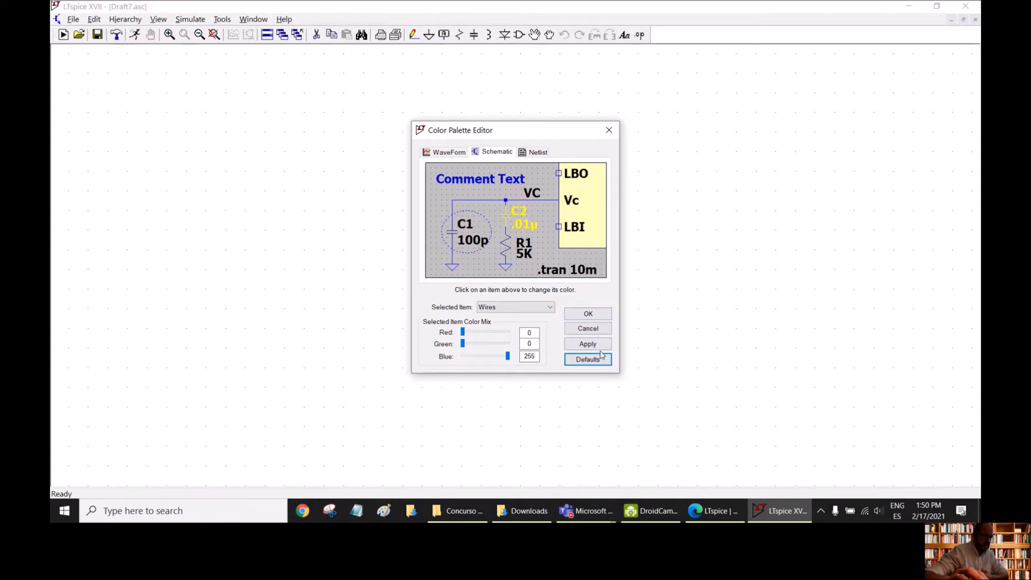
left_click(587, 344)
left_click(589, 314)
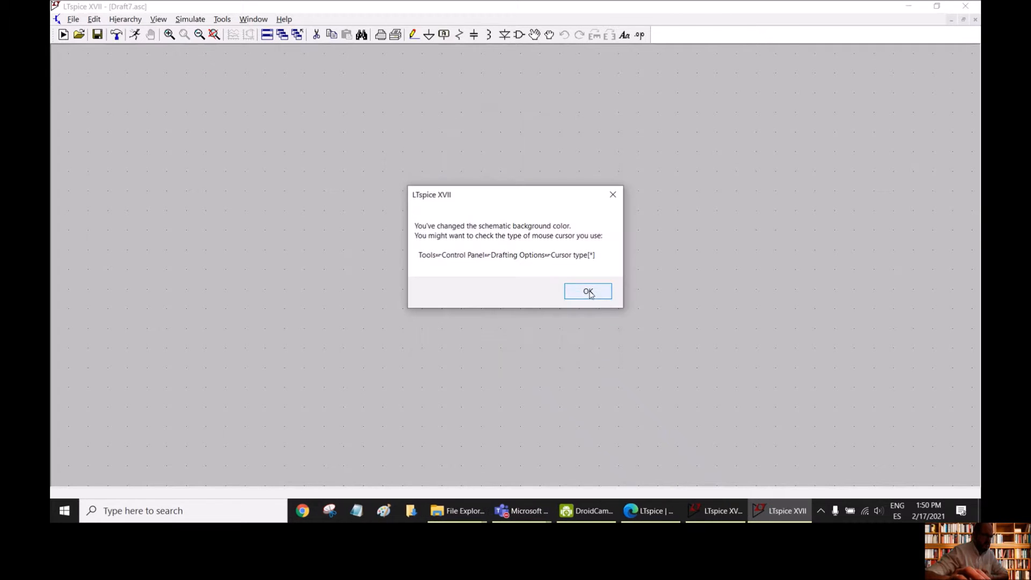
left_click(589, 291)
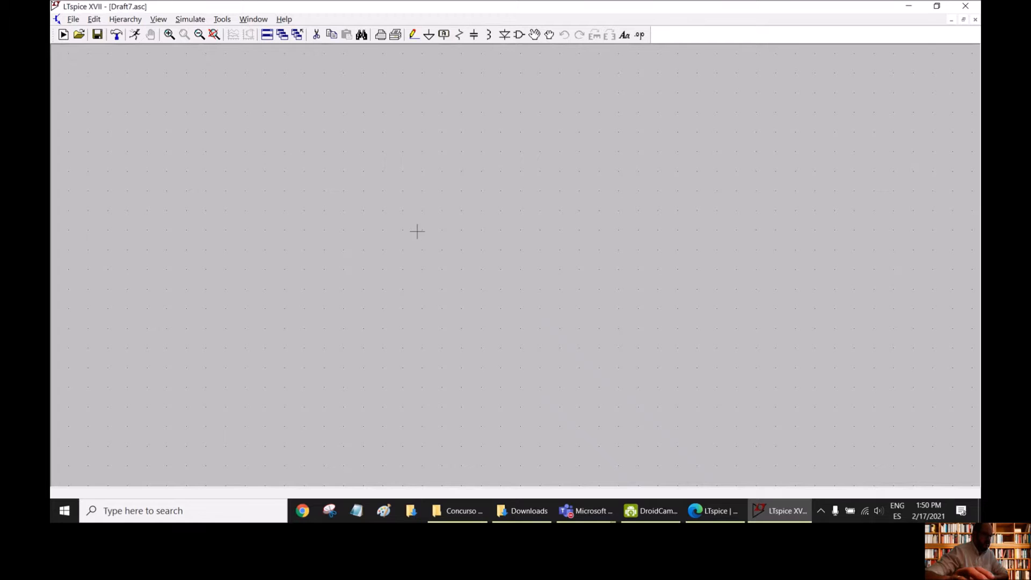
- Set the schematic background color to red 255, green 255 and blue 255, and apply it
left_click(222, 19)
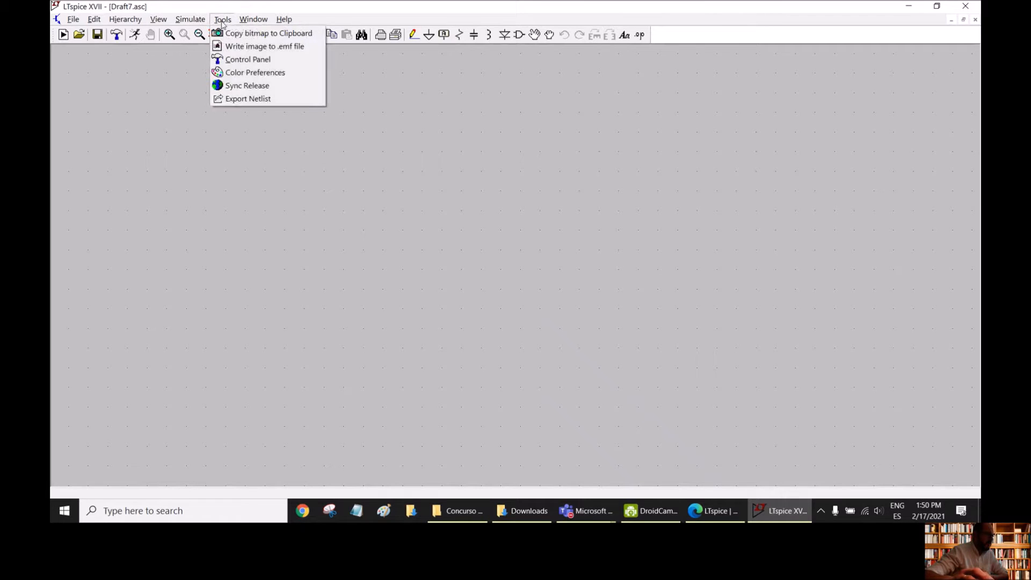
left_click(241, 79)
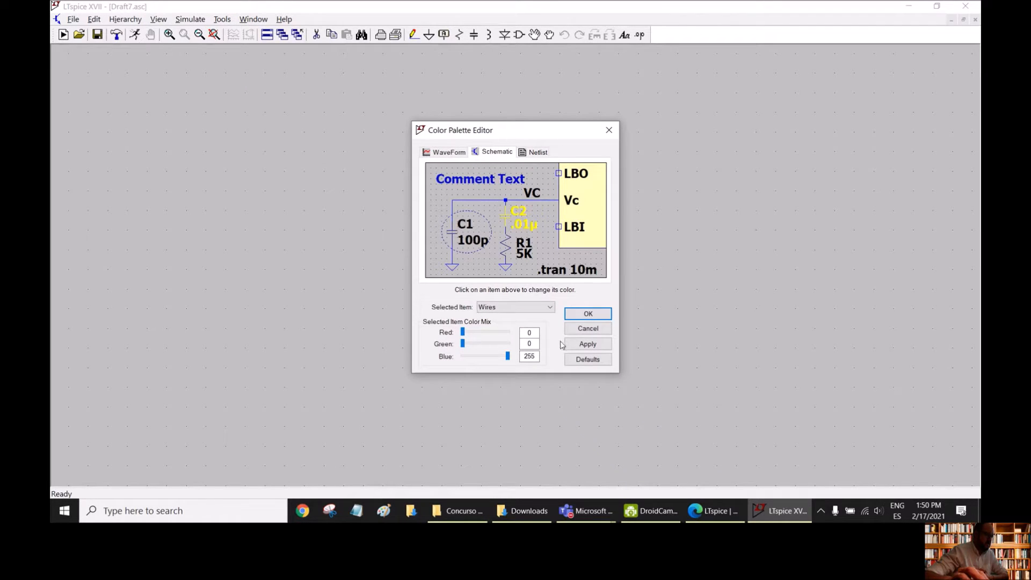
left_click(513, 309)
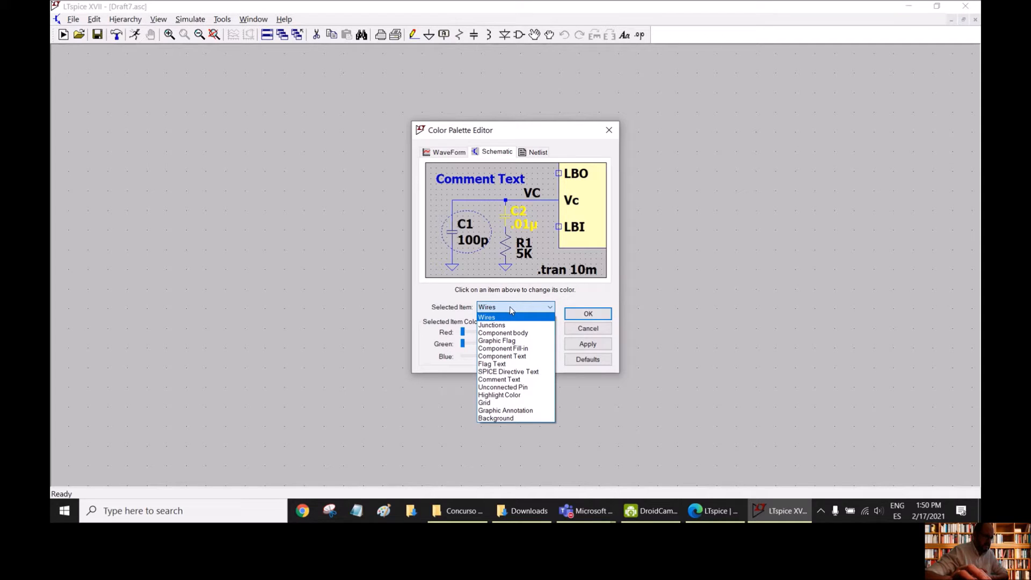
left_click(509, 418)
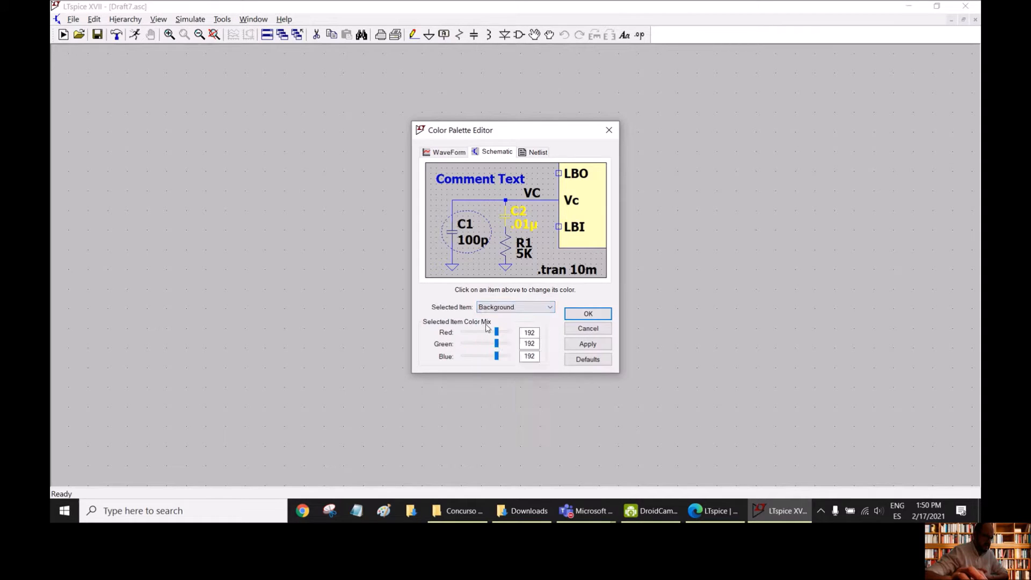
left_click_drag(496, 331, 526, 358)
left_click(587, 344)
left_click(588, 314)
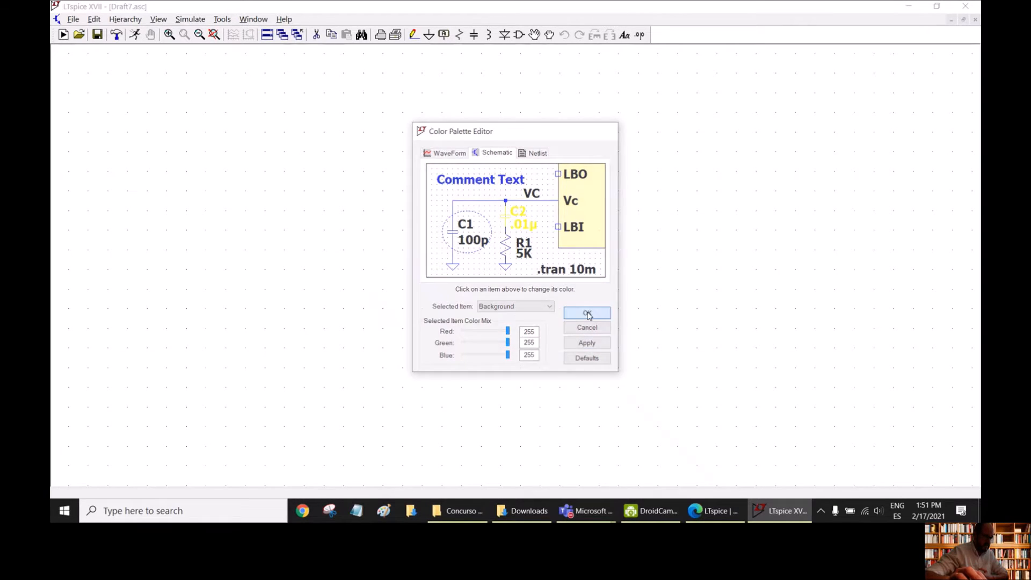
left_click(587, 291)
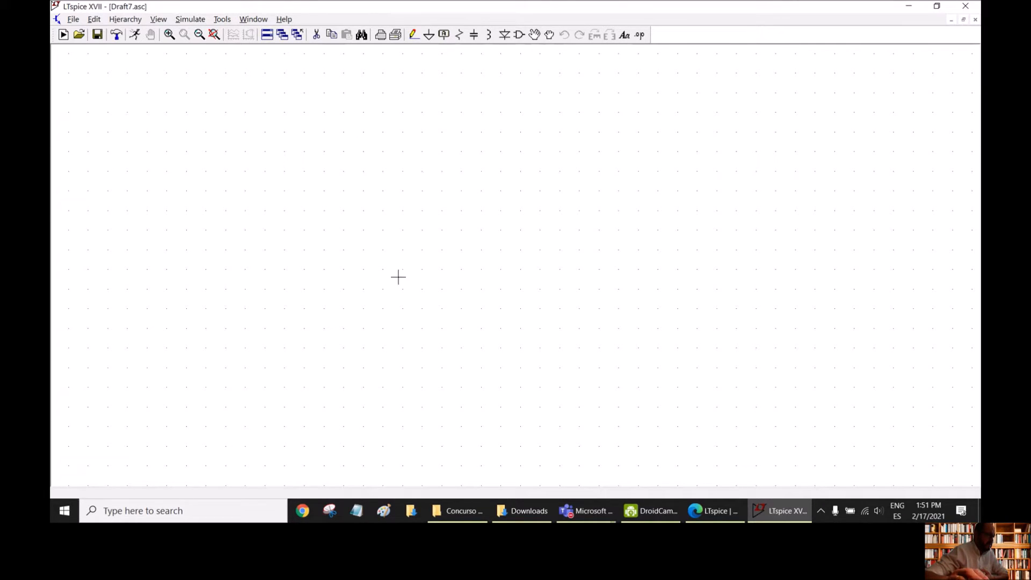
- Turn the schematic's grid dots off and back on
scroll(444, 241, "down", 2)
scroll(442, 240, "down", 2)
left_click(158, 20)
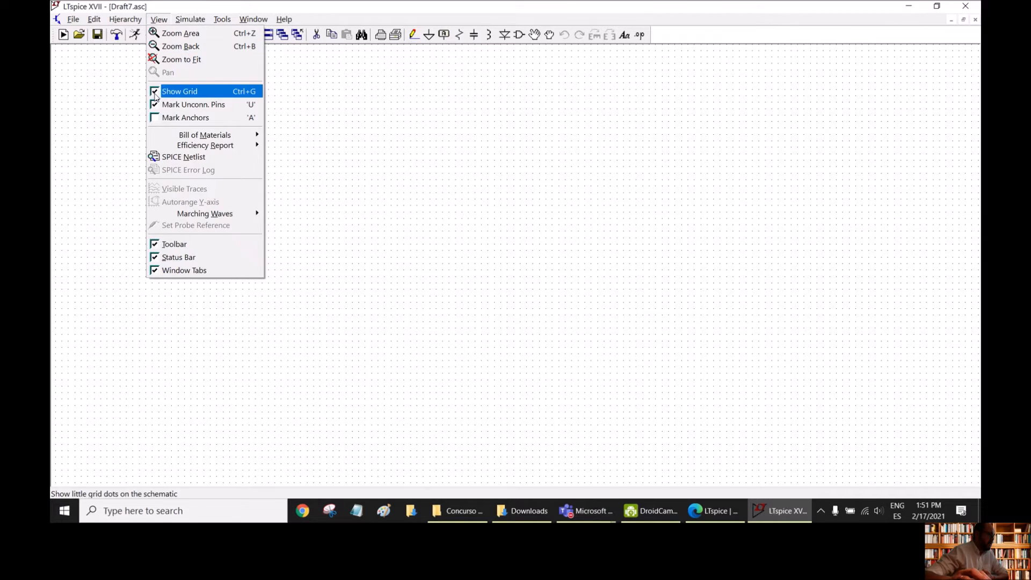
left_click(156, 93)
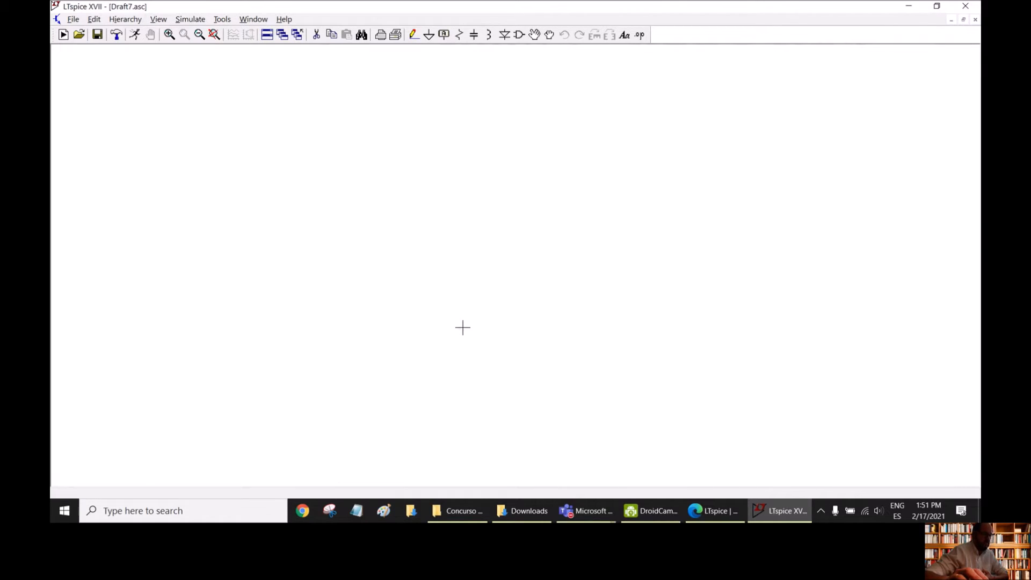
left_click(159, 21)
left_click(156, 92)
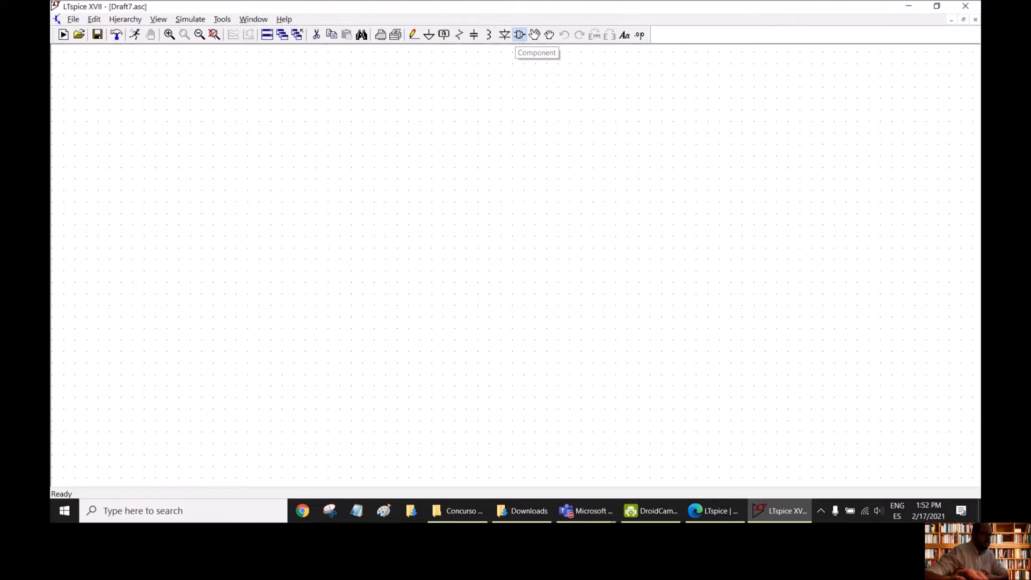
- Browse the component symbol library and preview basic symbols such as LED, load2, npn3 and e2
left_click(519, 35)
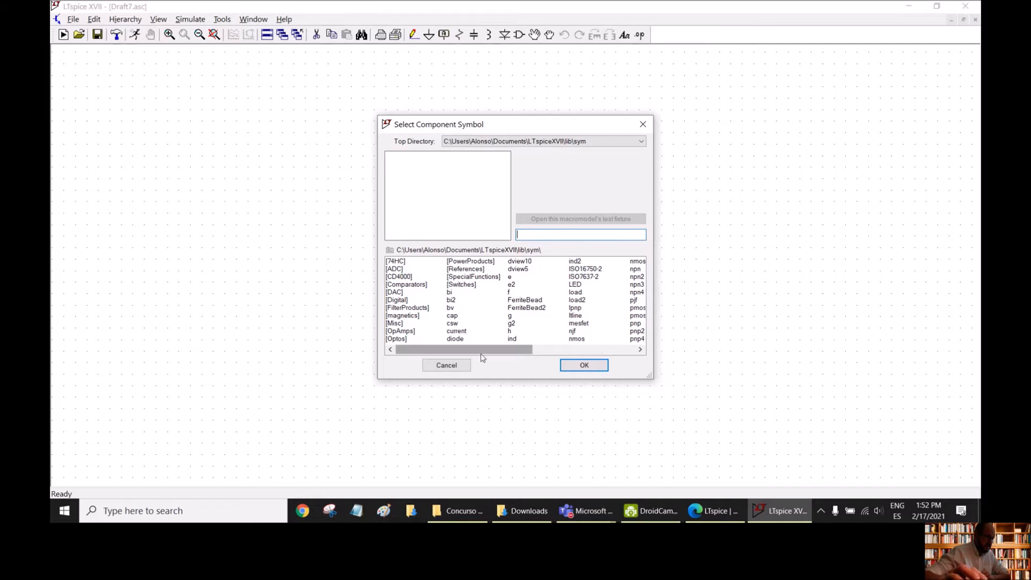
left_click_drag(482, 353, 549, 354)
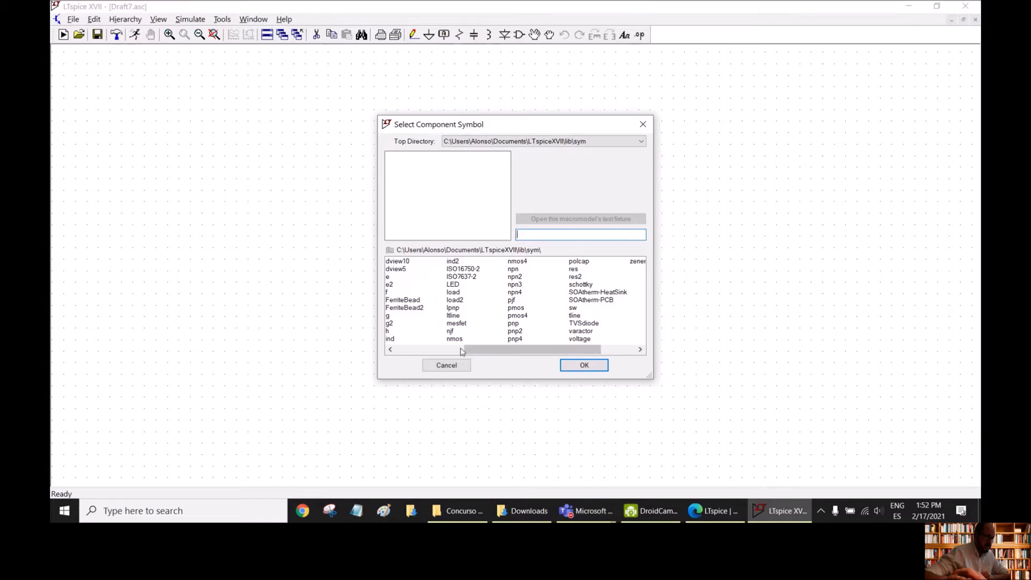
left_click(458, 287)
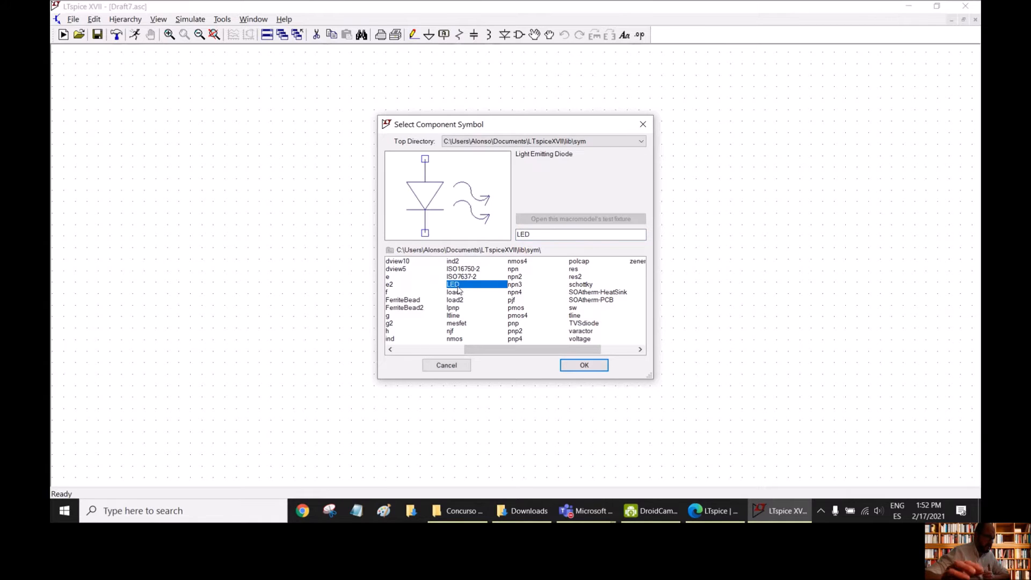
key("Down")
key("Down")
key("Down")
key("Down")
key("Down")
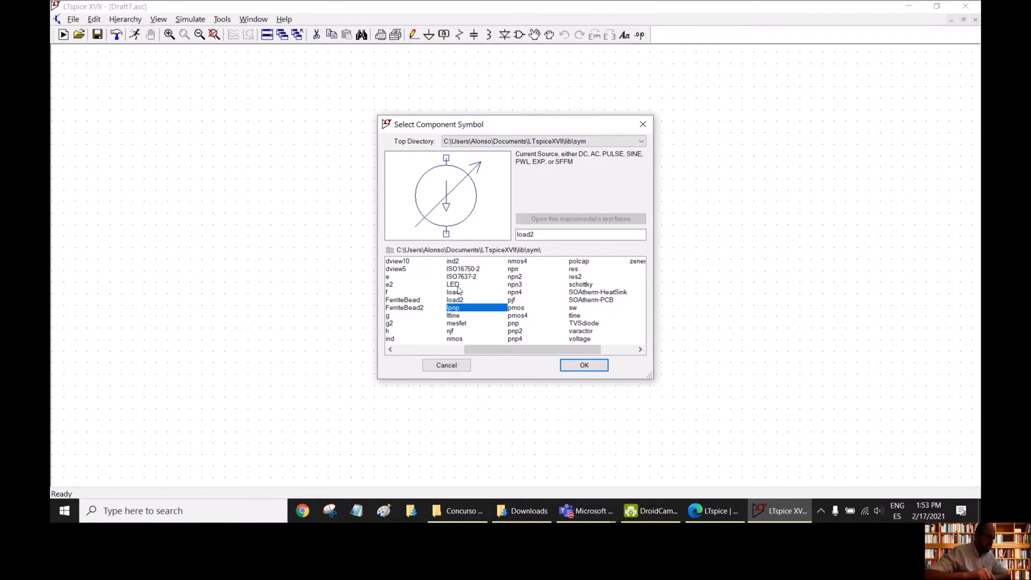
key("Down")
key("Down")
key("Down")
key("Down")
key("Down")
key("Down")
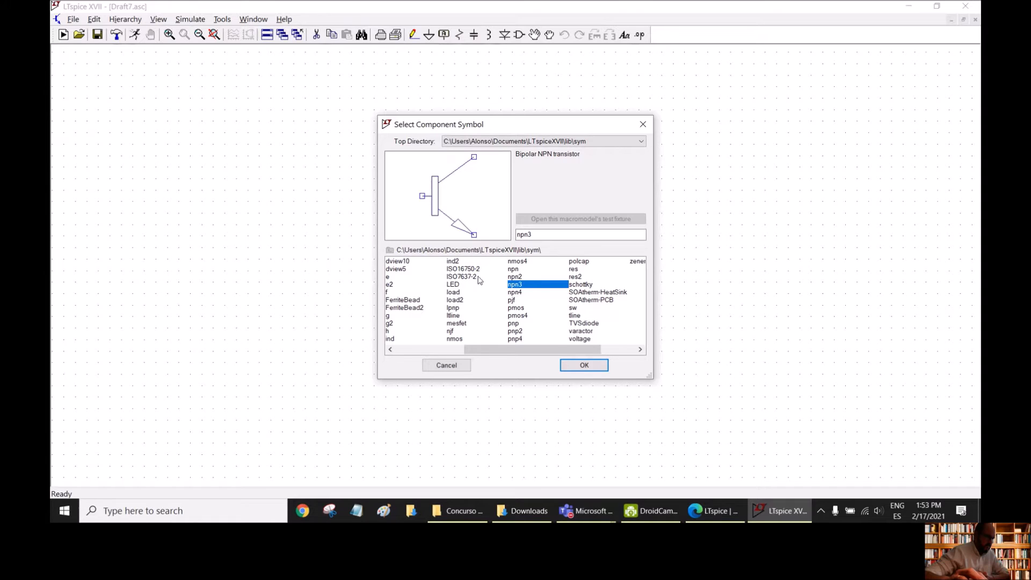
left_click(453, 285)
left_click(393, 285)
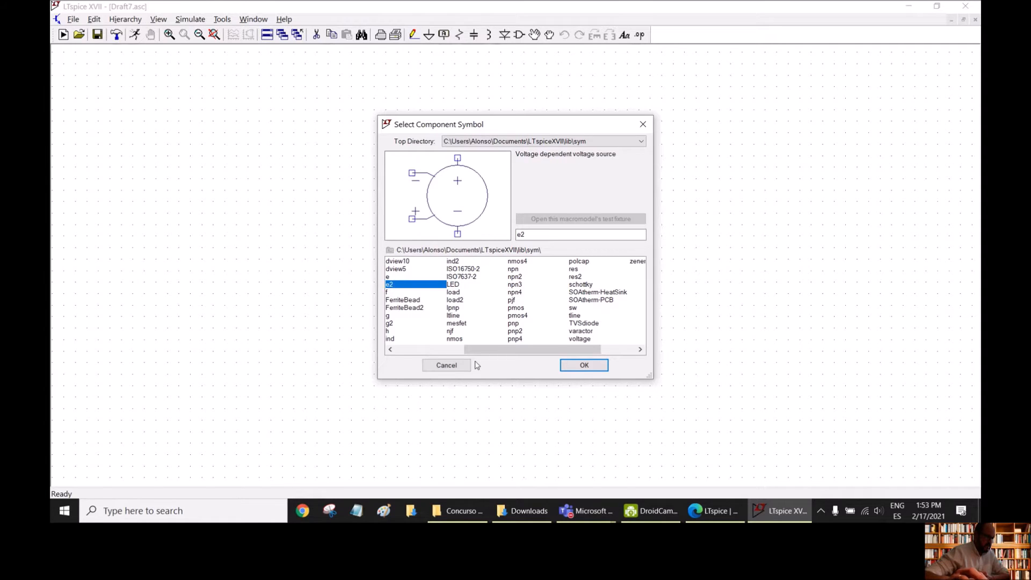
left_click_drag(475, 349, 405, 346)
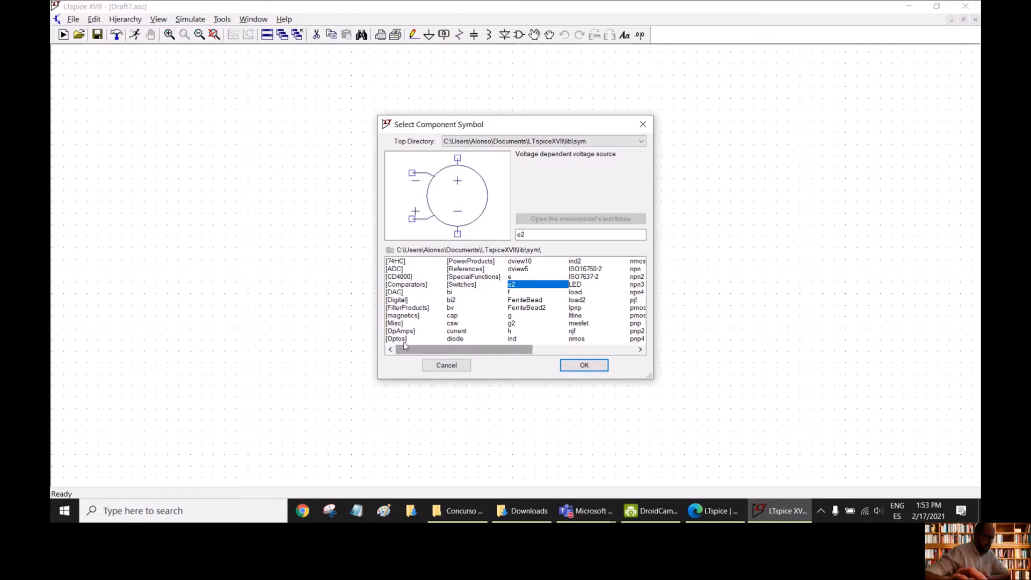
- Examine the logic gate symbols in the 74HC folder, from 74hc00 to 74hc03.i, and return to the main symbol list
left_click(400, 262)
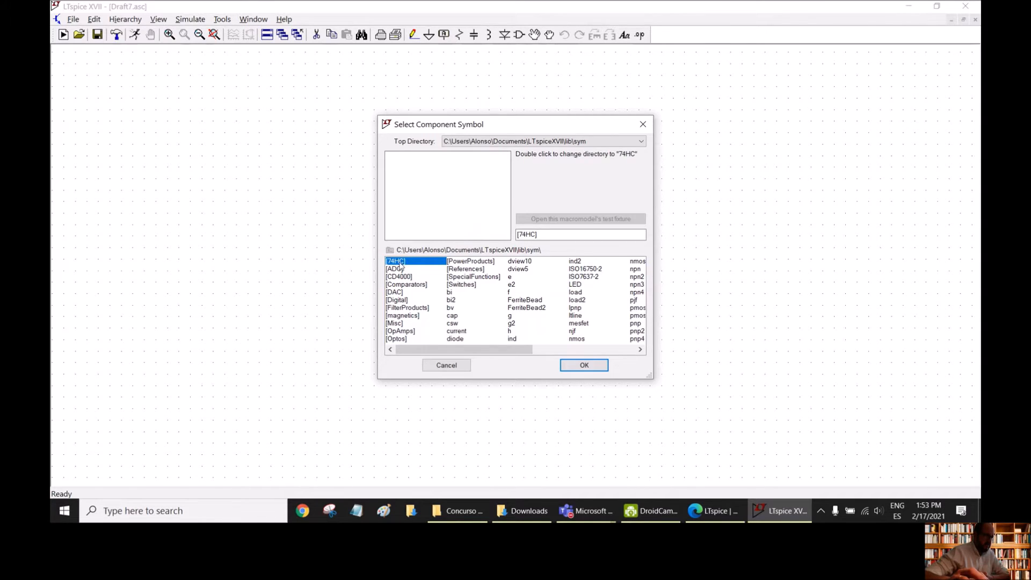
double_click(399, 264)
left_click(400, 268)
left_click(399, 277)
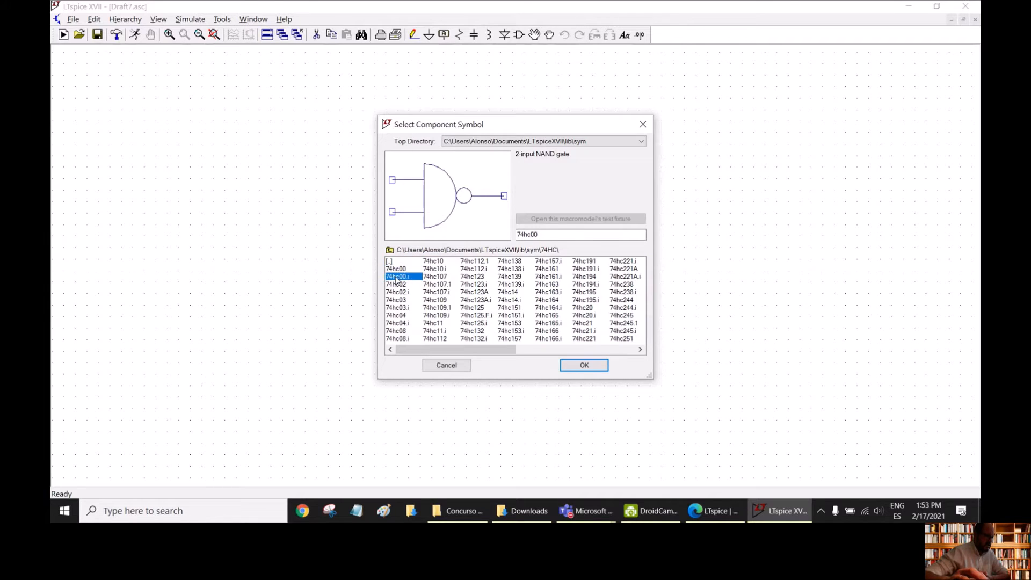
left_click(398, 284)
left_click(398, 293)
left_click(398, 308)
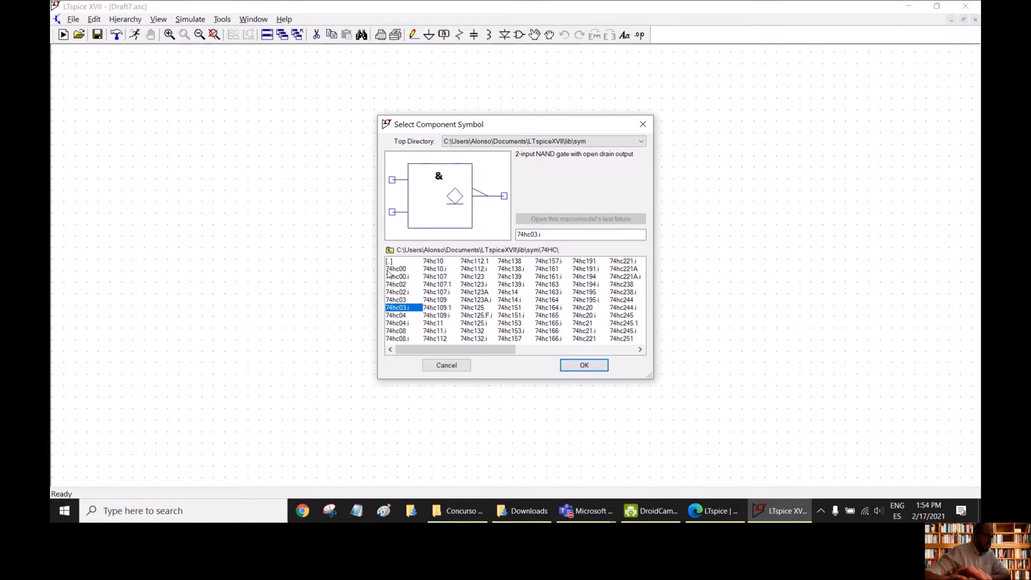
double_click(396, 262)
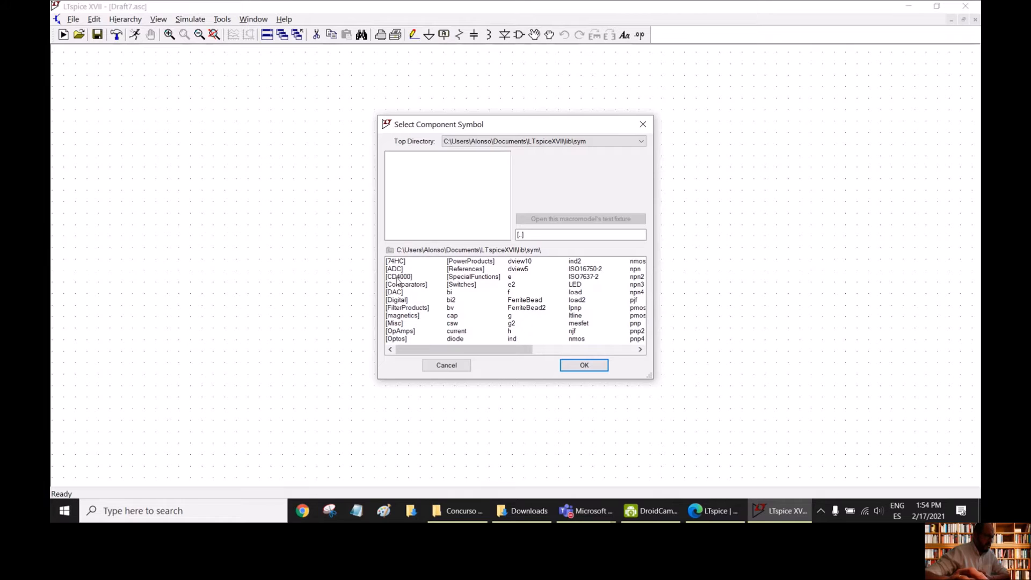
- Look through the CD4000 folder and the remaining basic symbols, and close the component selection without placing anything
left_click(399, 277)
double_click(410, 277)
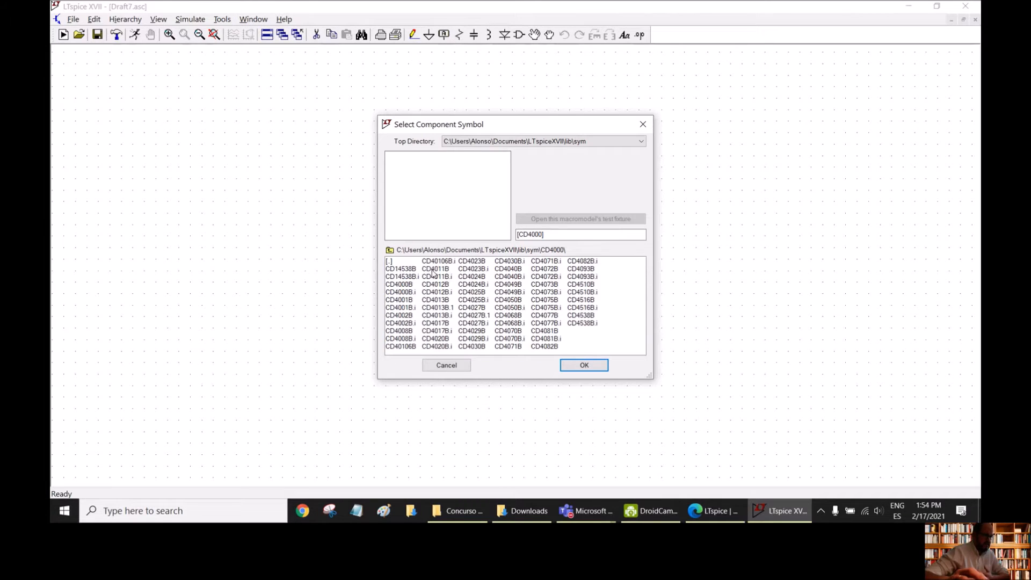
double_click(388, 261)
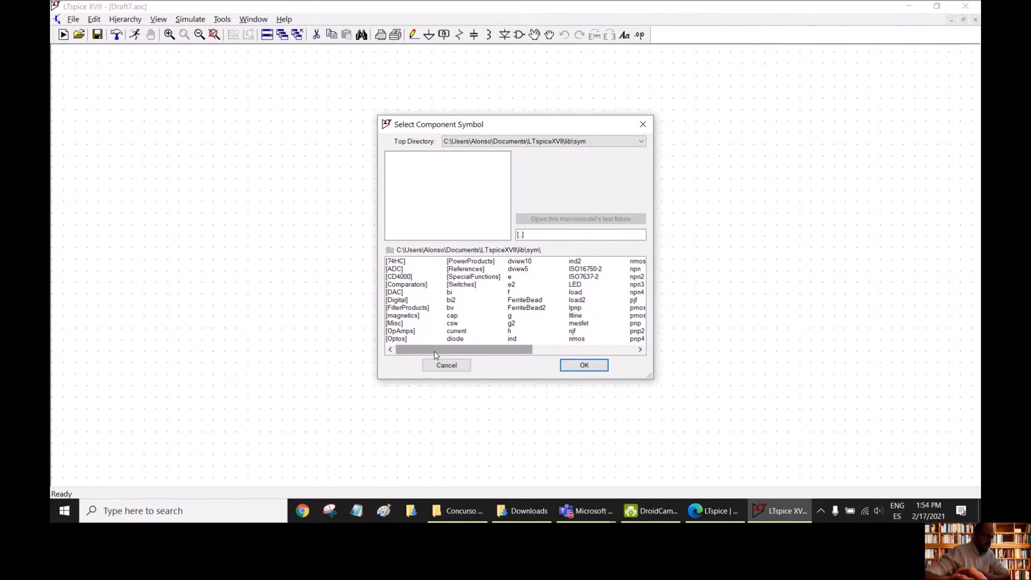
left_click_drag(432, 354, 499, 356)
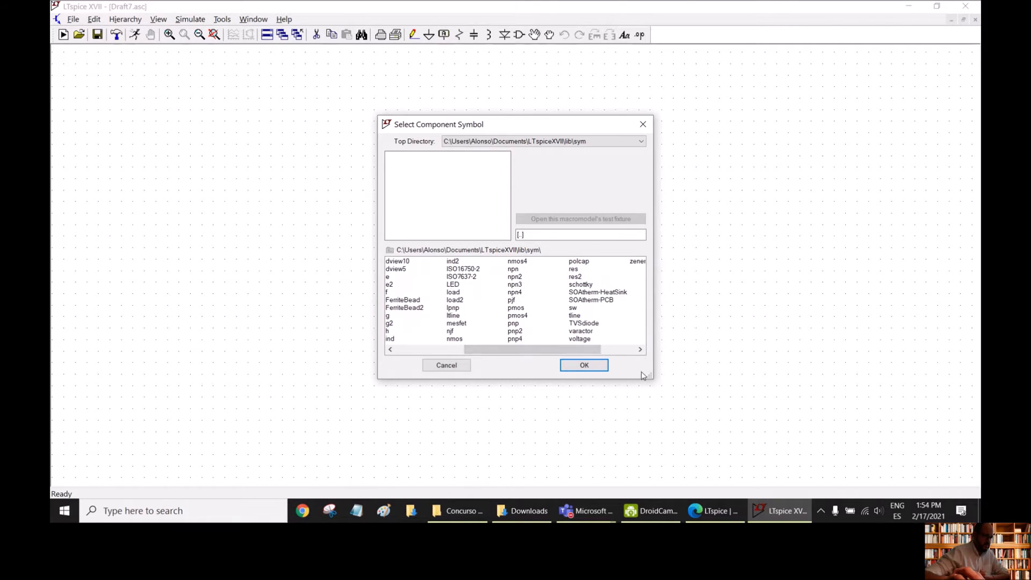
left_click(584, 365)
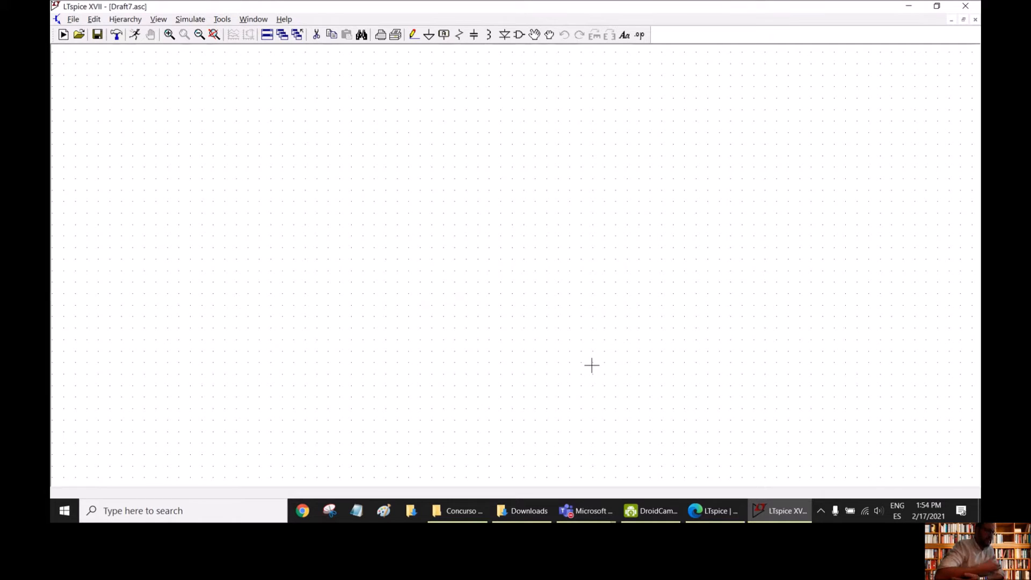
- Place one resistor, rotated to horizontal, in the upper-middle area of the schematic
left_click(459, 35)
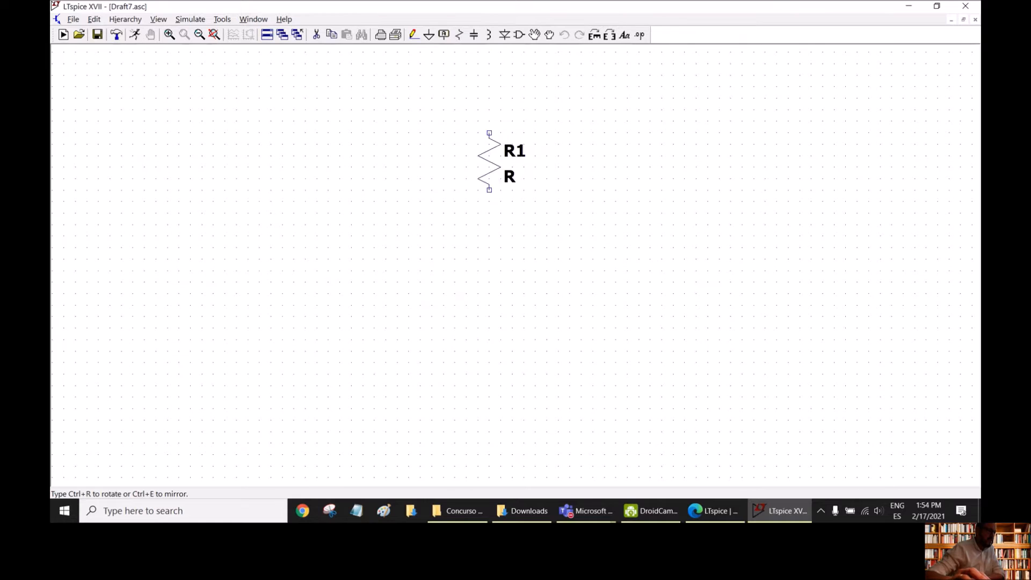
left_click(595, 35)
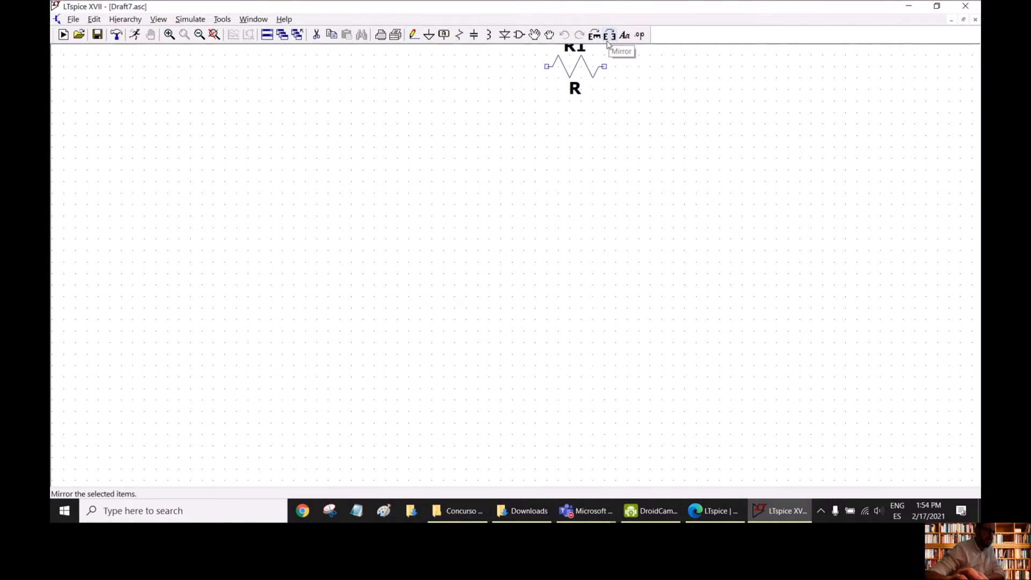
left_click(419, 144)
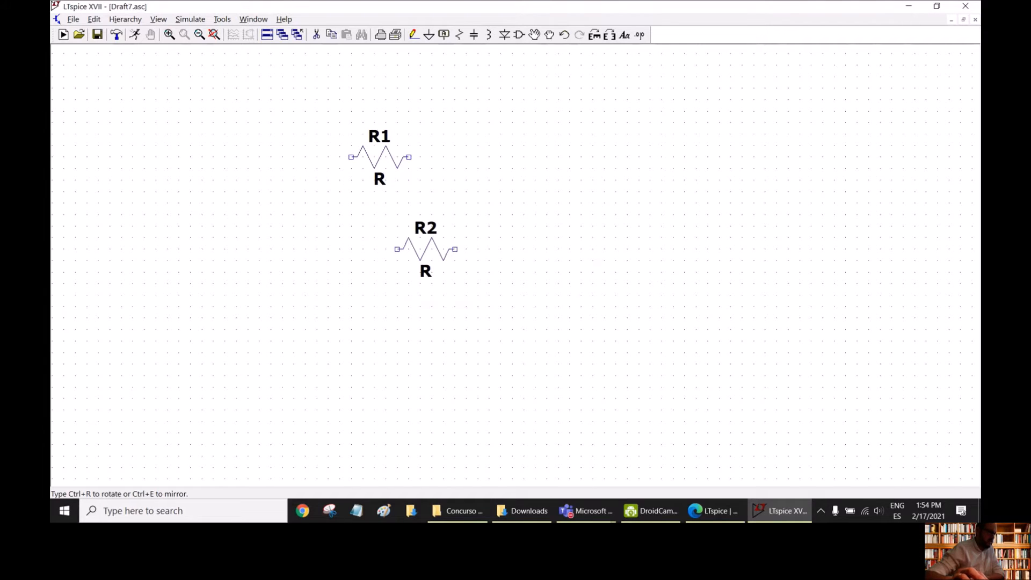
key("Escape")
- Place one vertical capacitor below and to the right of the resistor
left_click(474, 35)
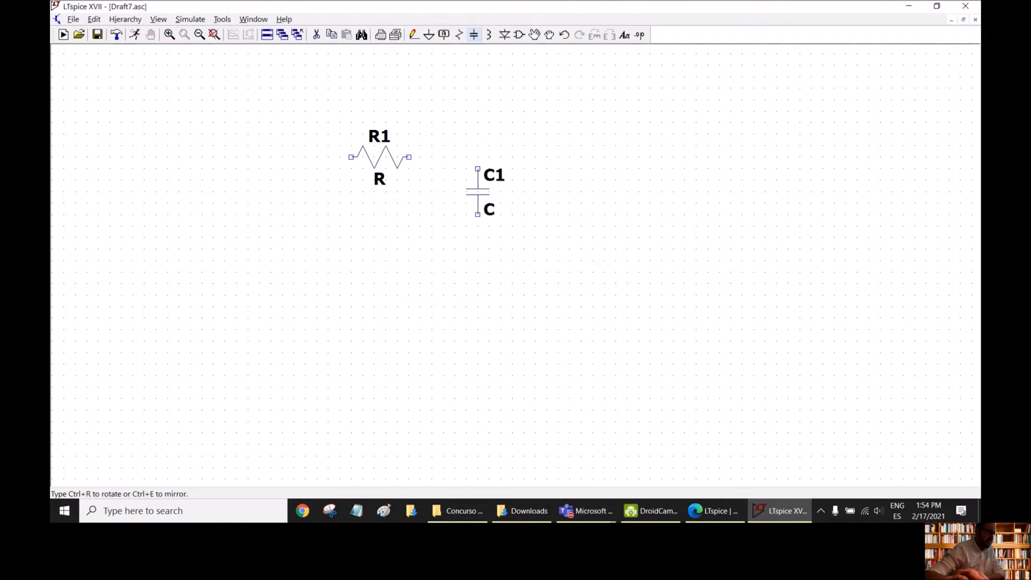
left_click(500, 226)
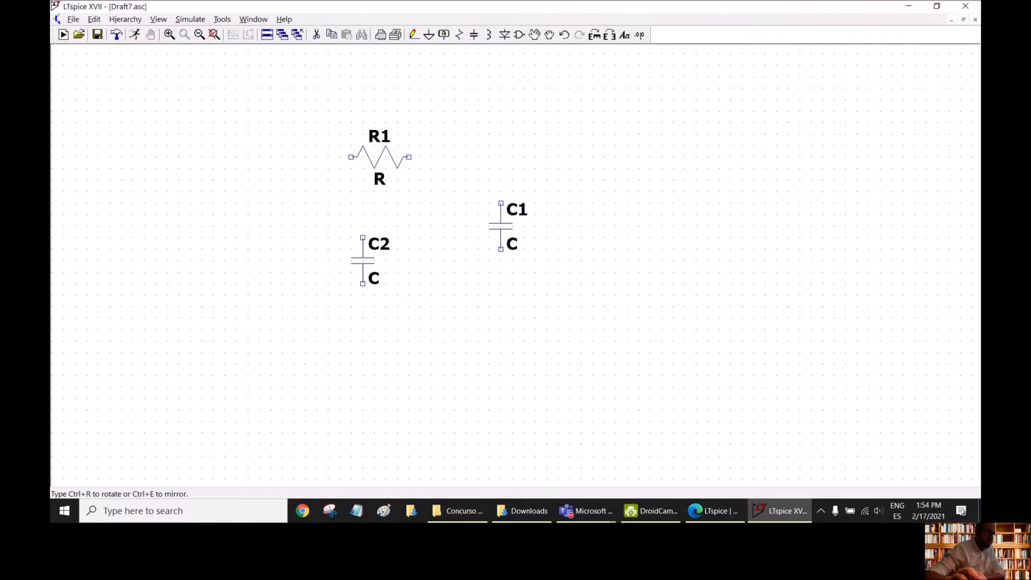
key("Escape")
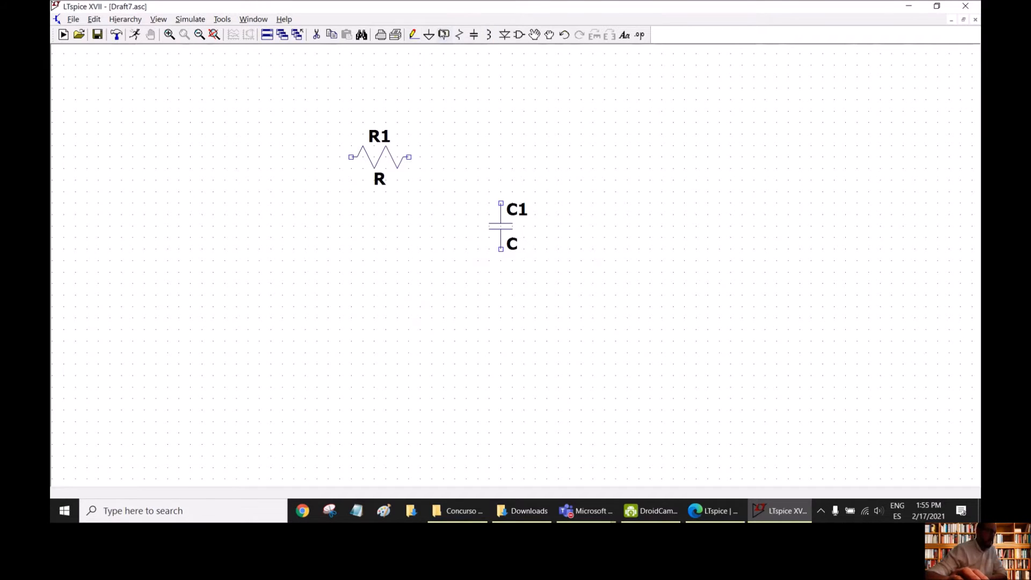
- Place one voltage source, with its positive terminal up, below and to the left of resistor R1
left_click(518, 36)
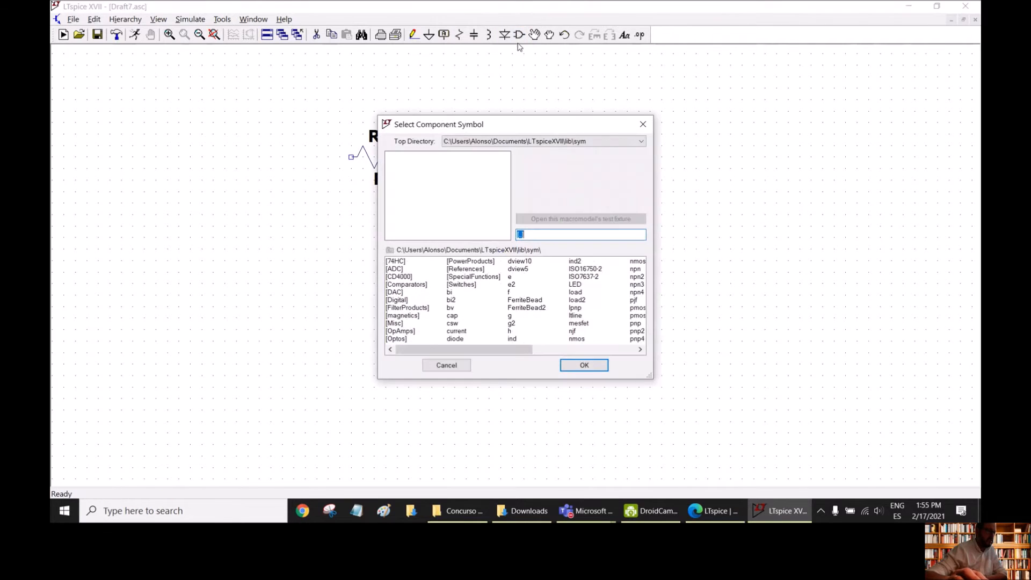
left_click(587, 352)
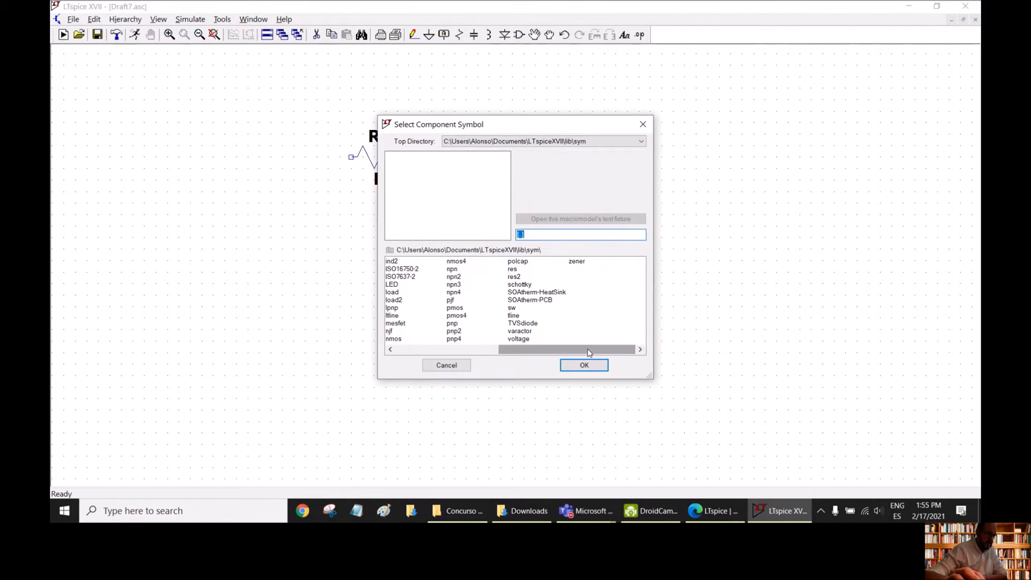
left_click(517, 339)
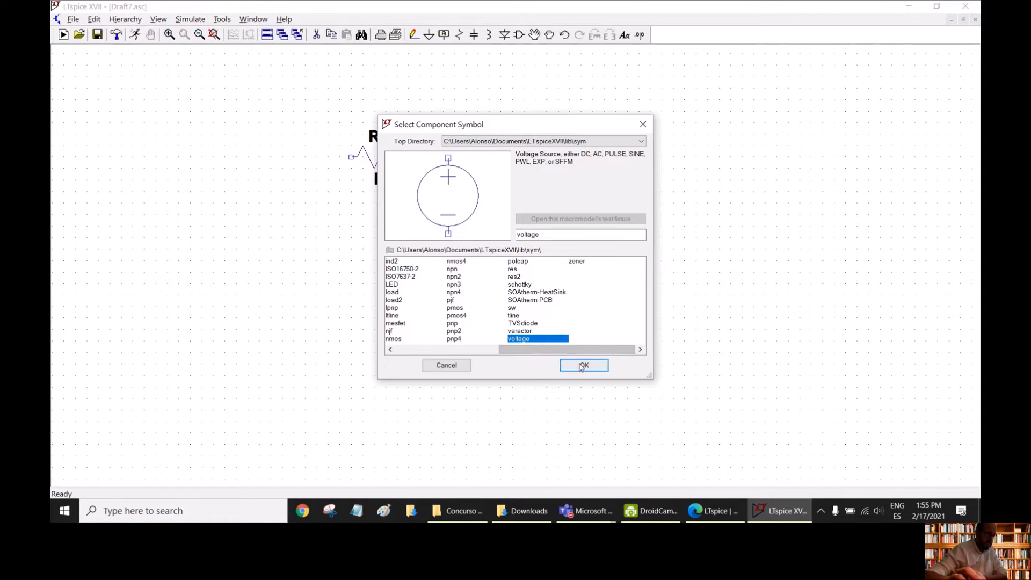
left_click(583, 365)
left_click(202, 209)
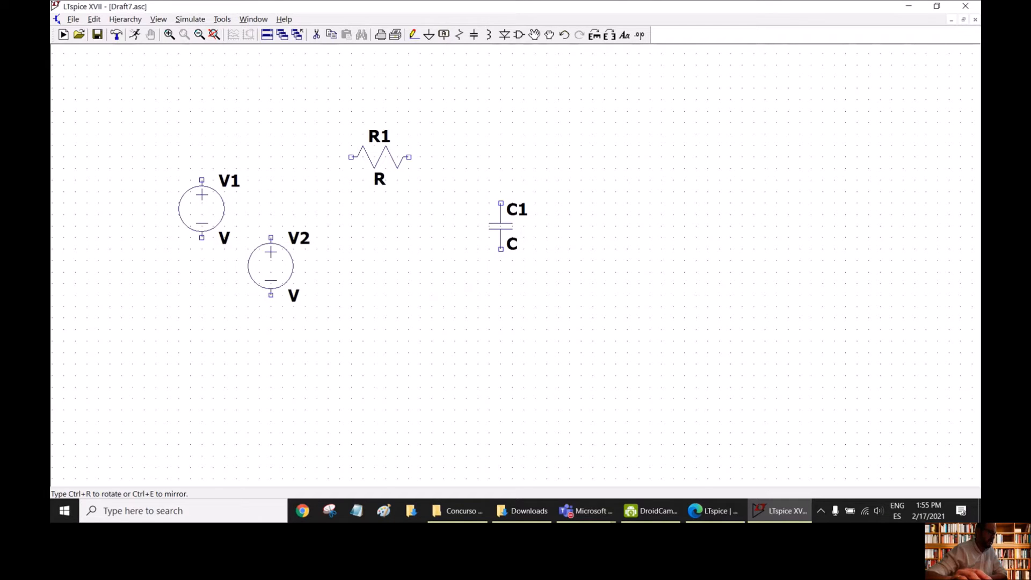
key("Escape")
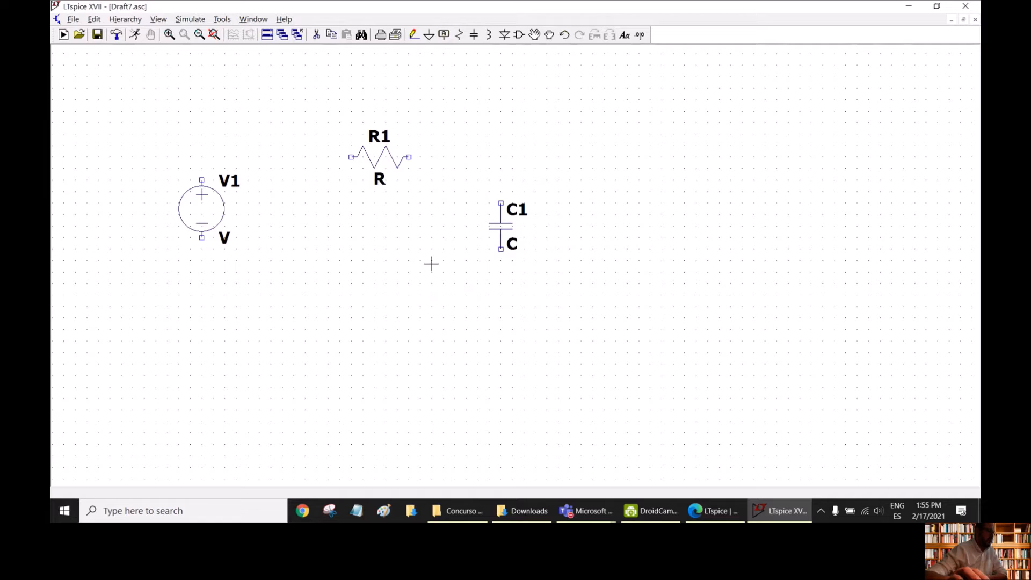
- Wire the voltage source's positive terminal to R1's left end and R1's right end to the capacitor's upper terminal
left_click(413, 35)
left_click(202, 180)
left_click(351, 157)
key("Escape")
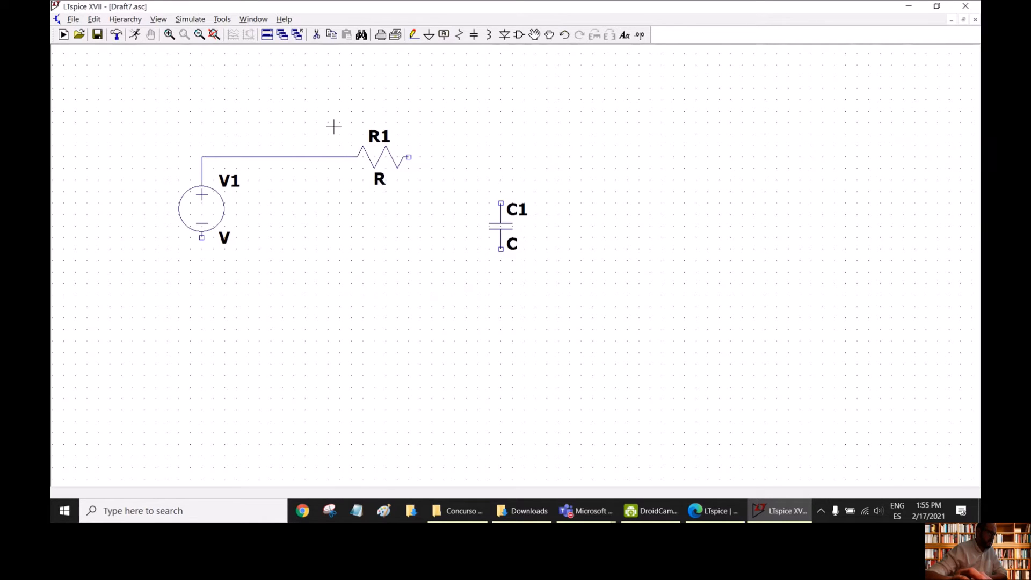
left_click(413, 35)
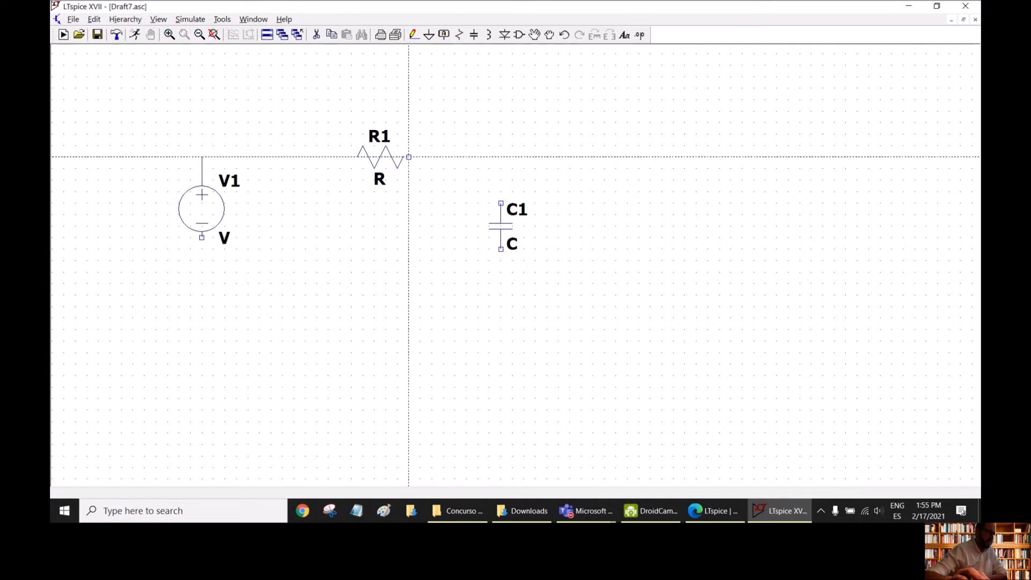
left_click(409, 157)
left_click(501, 203)
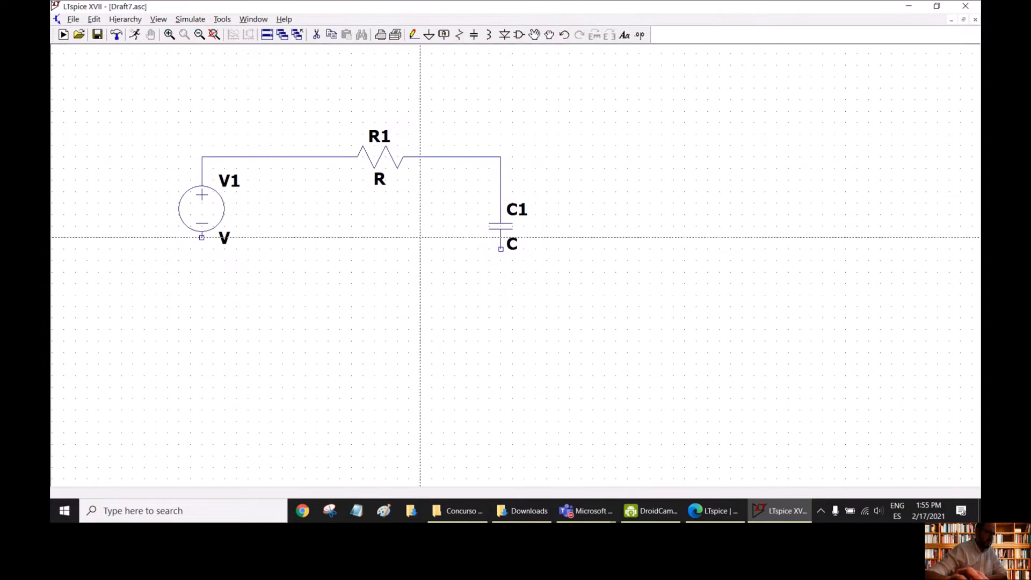
- Wire the source's negative terminal down, across and up to the capacitor's lower terminal, closing the loop
left_click(202, 237)
left_click(202, 306)
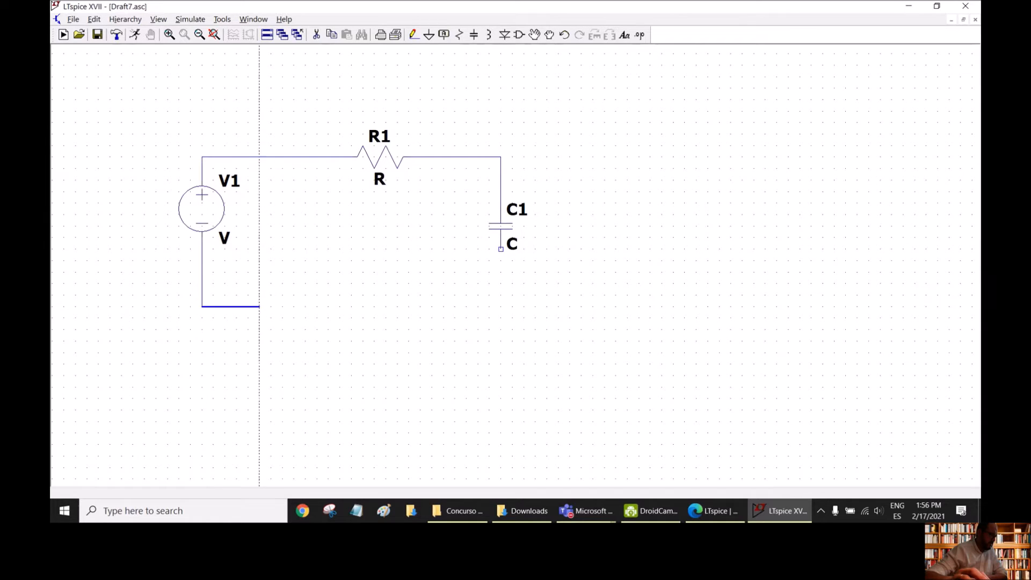
left_click(500, 307)
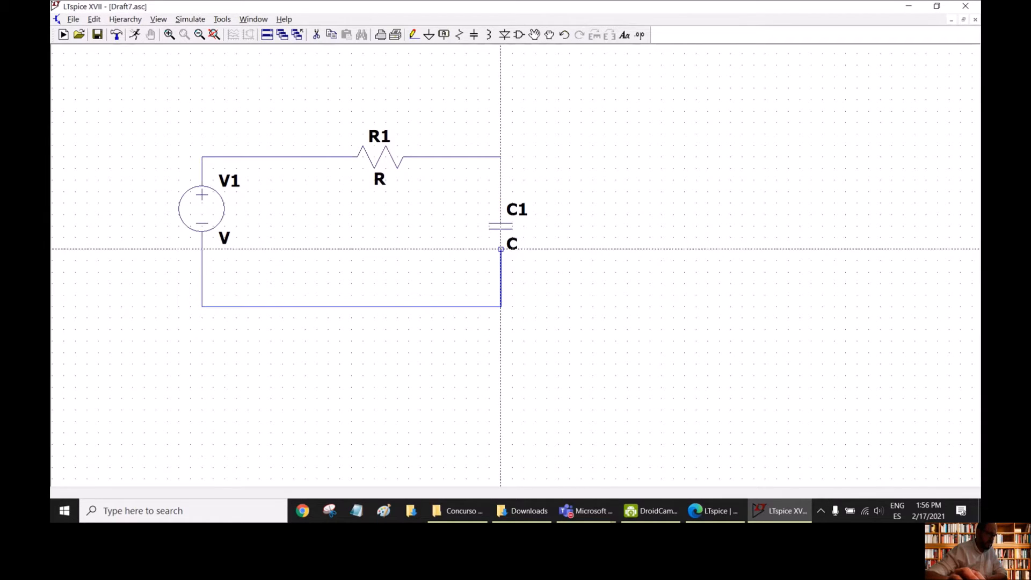
left_click(501, 250)
key("Escape")
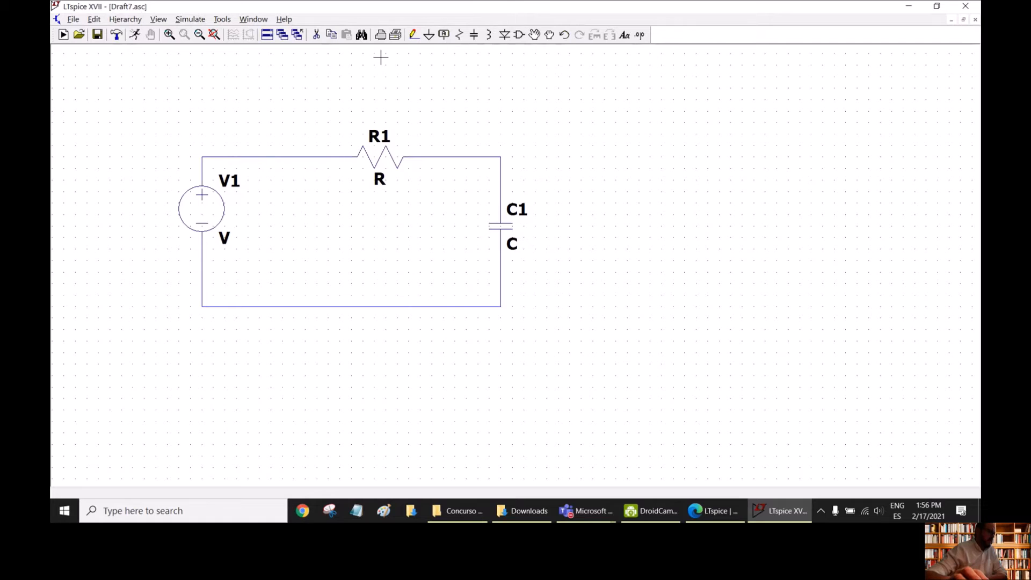
- Move the whole circuit to the right and slightly down, towards the middle of the sheet
left_click(535, 35)
left_click_drag(137, 84, 592, 415)
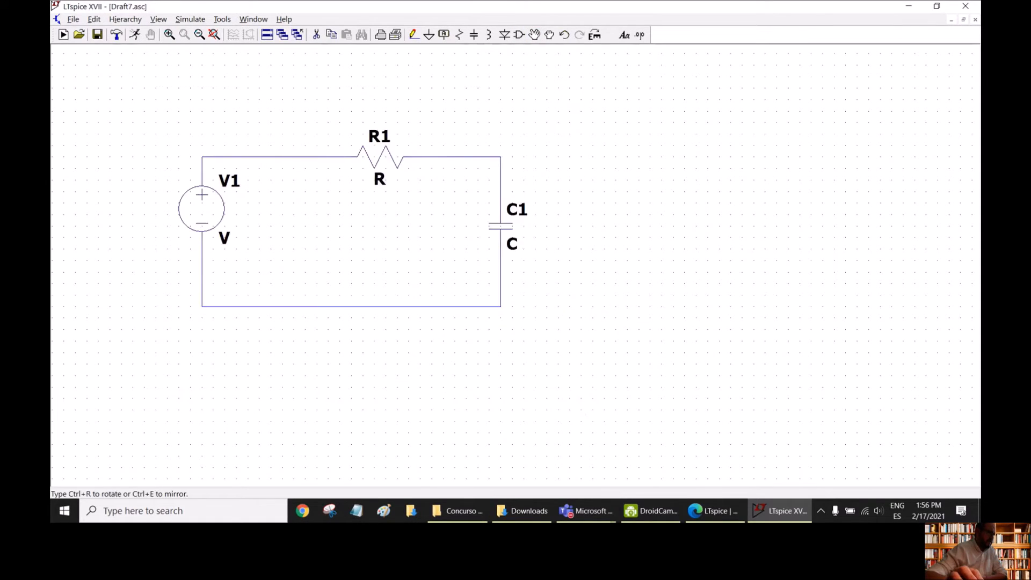
left_click(481, 274)
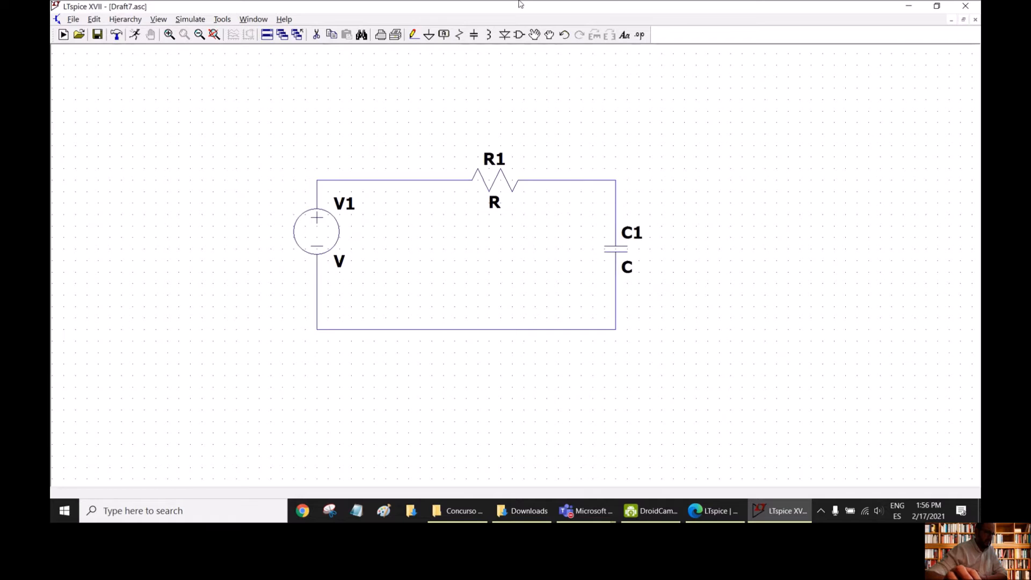
- Shift voltage source V1 slightly down and resistor R1 slightly left, keeping their wires attached
left_click(548, 34)
left_click(316, 226)
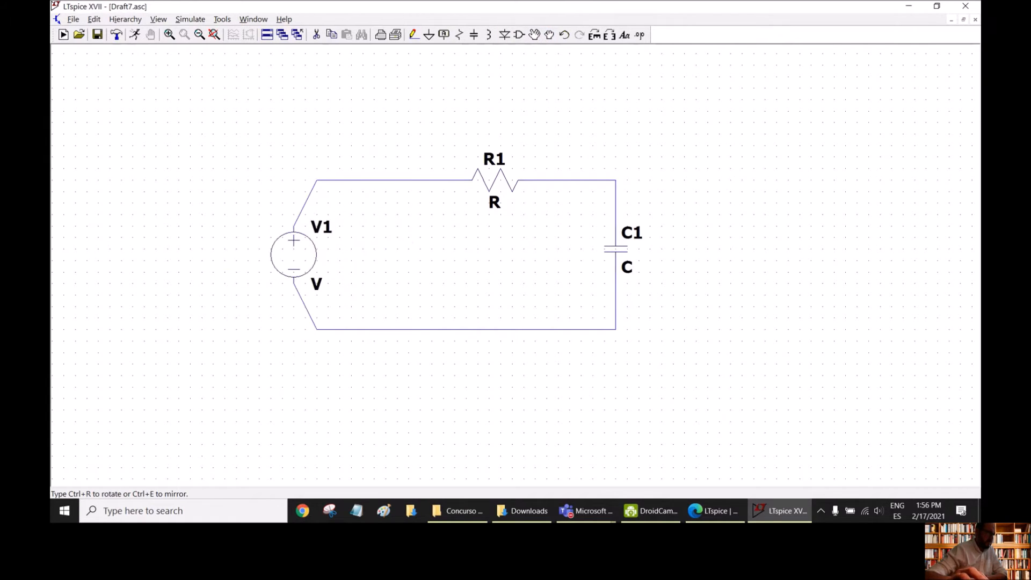
left_click(330, 245)
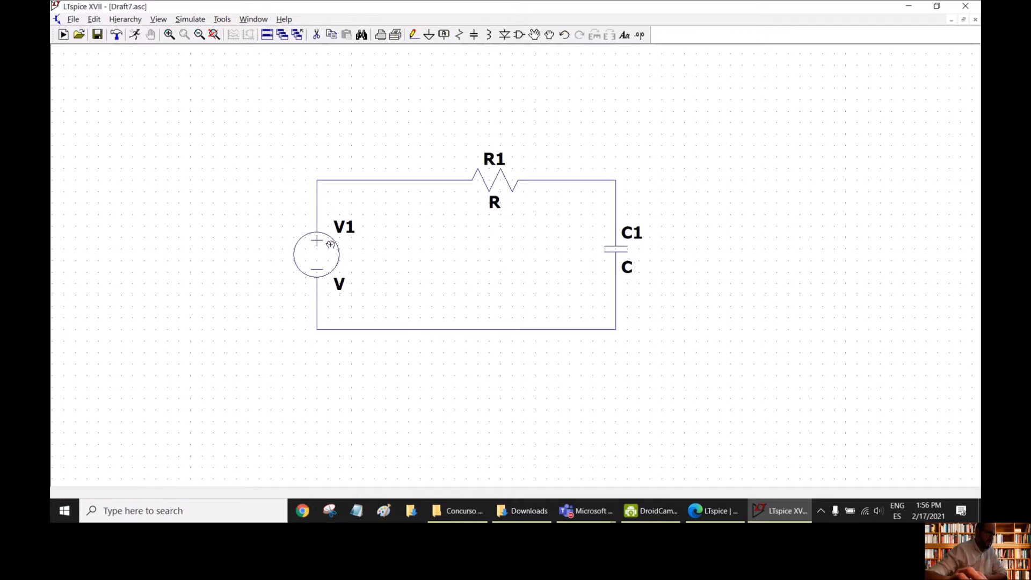
left_click(506, 173)
left_click(483, 173)
left_click(618, 250)
left_click(616, 251)
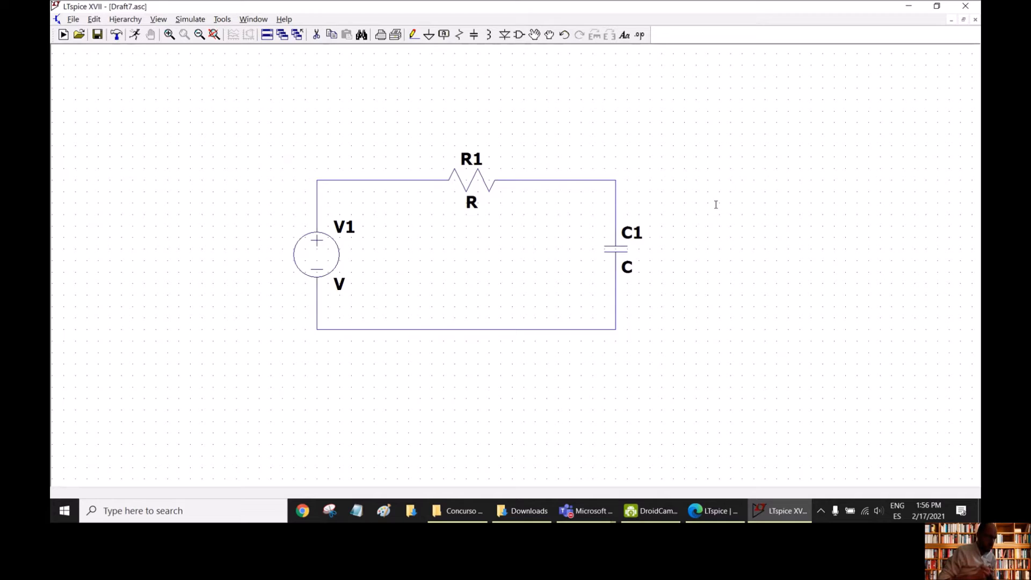
- Place a ground symbol below the source and wire it to the circuit's lower-left corner
left_click(428, 34)
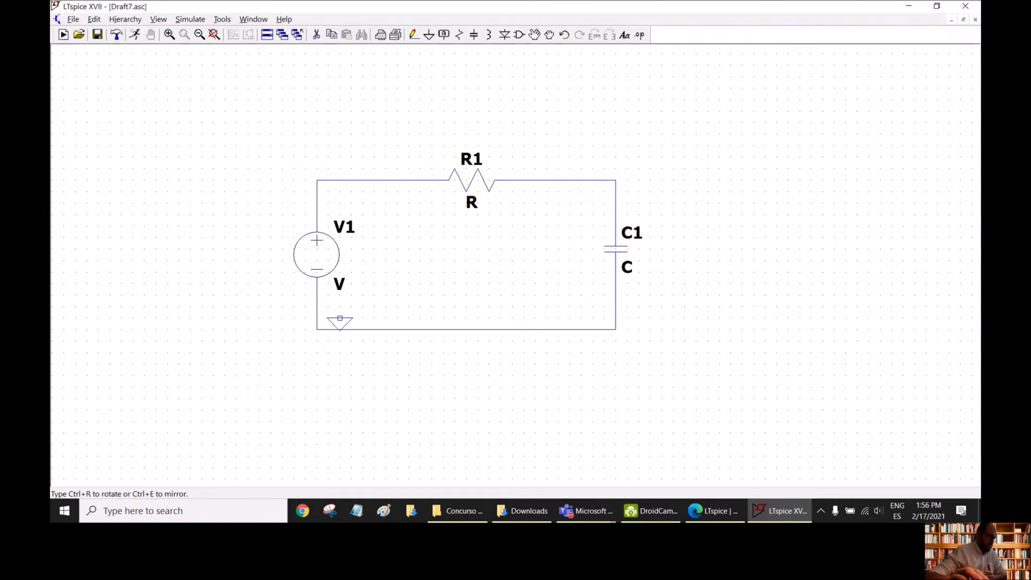
left_click(317, 376)
key("Escape")
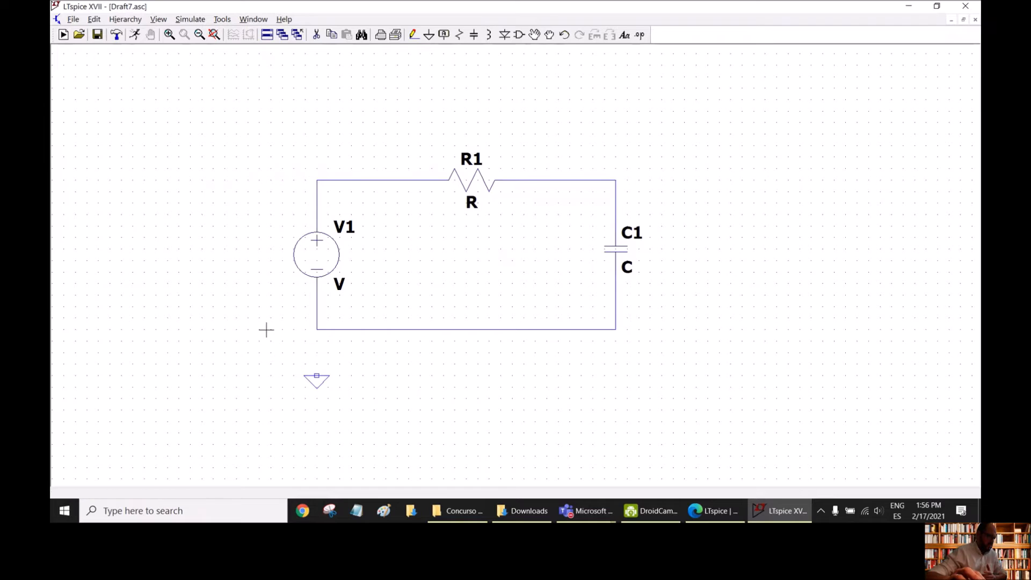
left_click(413, 35)
left_click(316, 329)
left_click(317, 376)
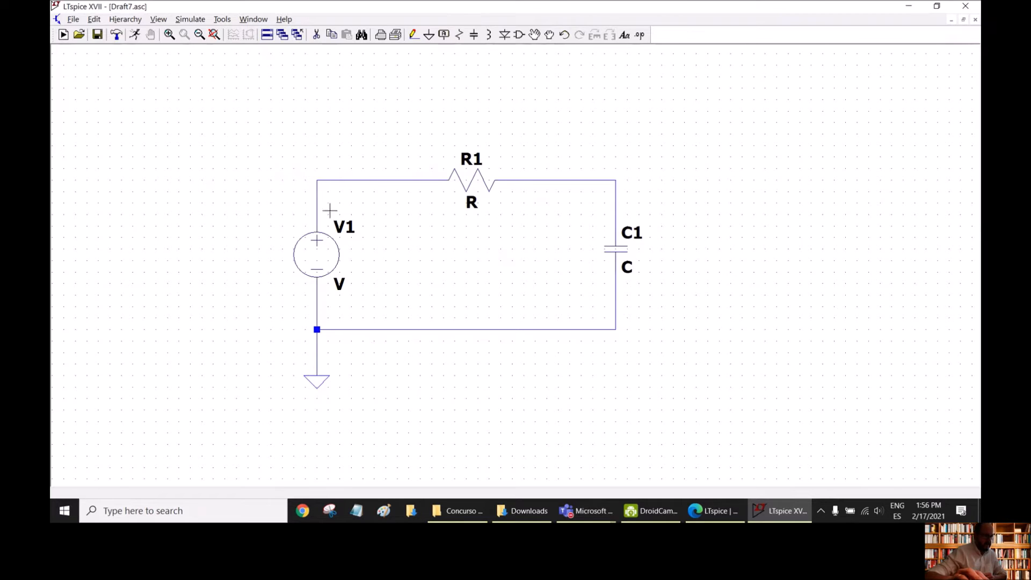
- Set the DC value of voltage source V1 to 15 V
right_click(323, 256)
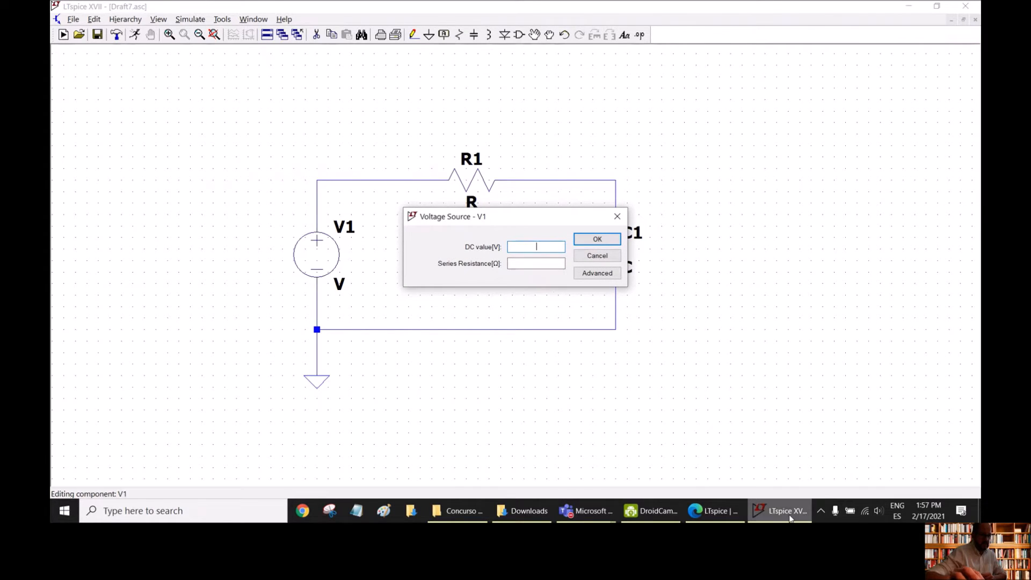
mouse_move(790, 518)
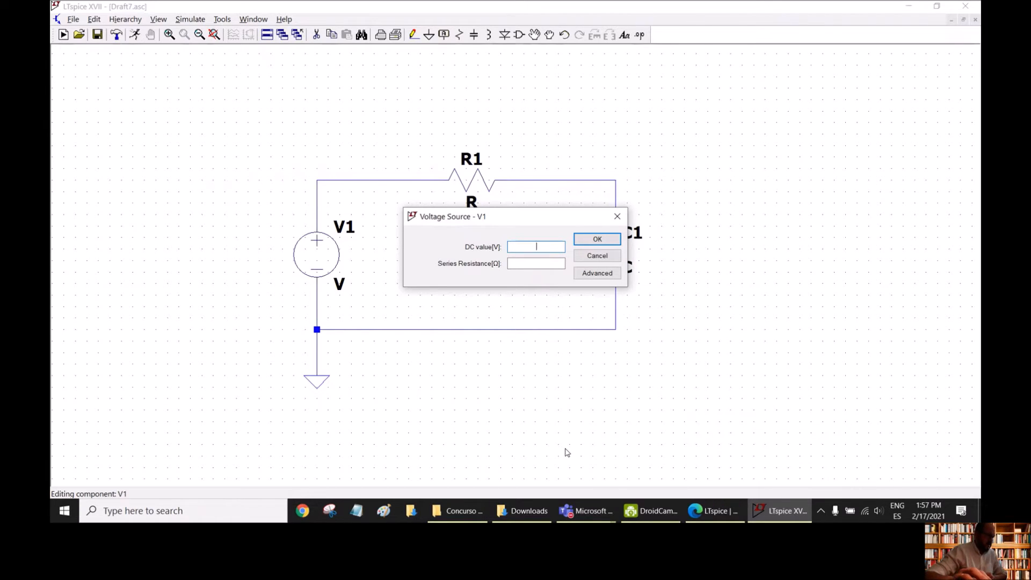
type("1")
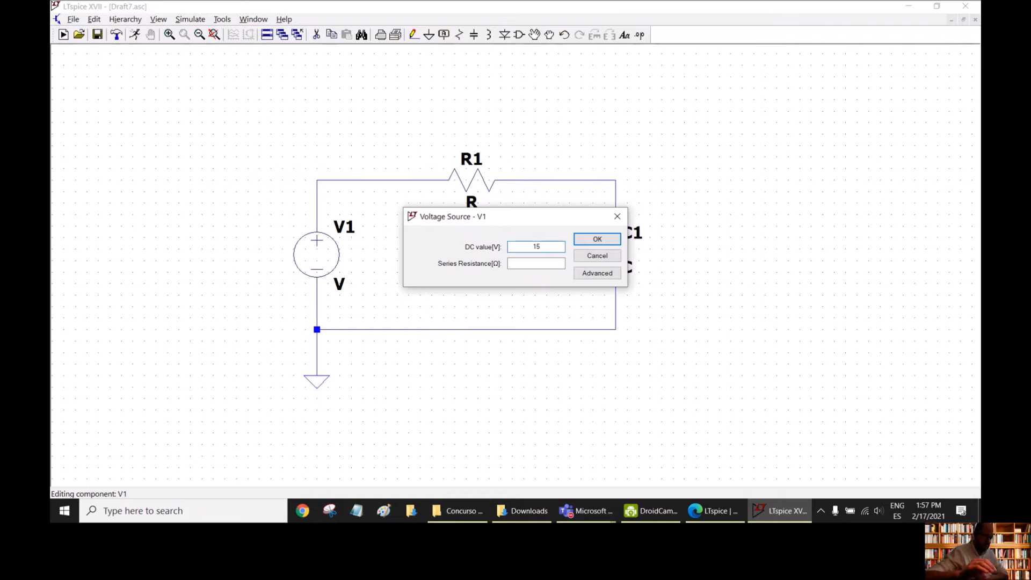
type("5")
key("Return")
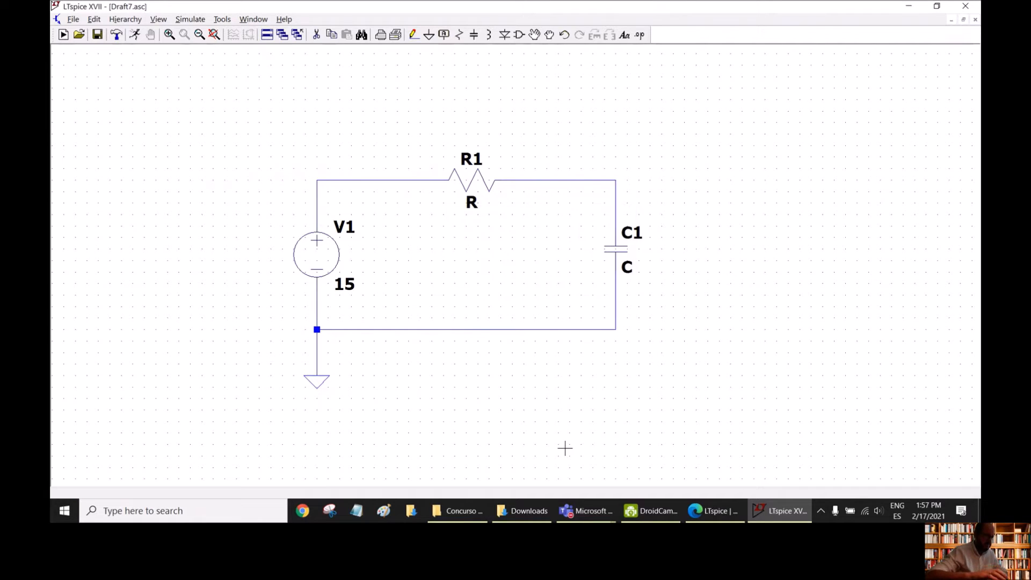
- Set the resistance of R1 to 1k
right_click(477, 182)
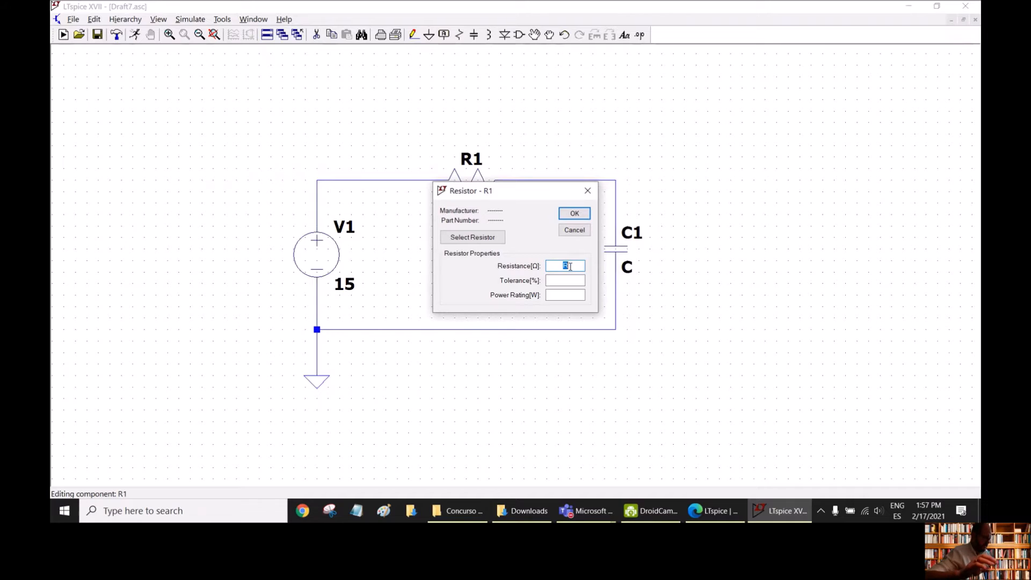
type("1k")
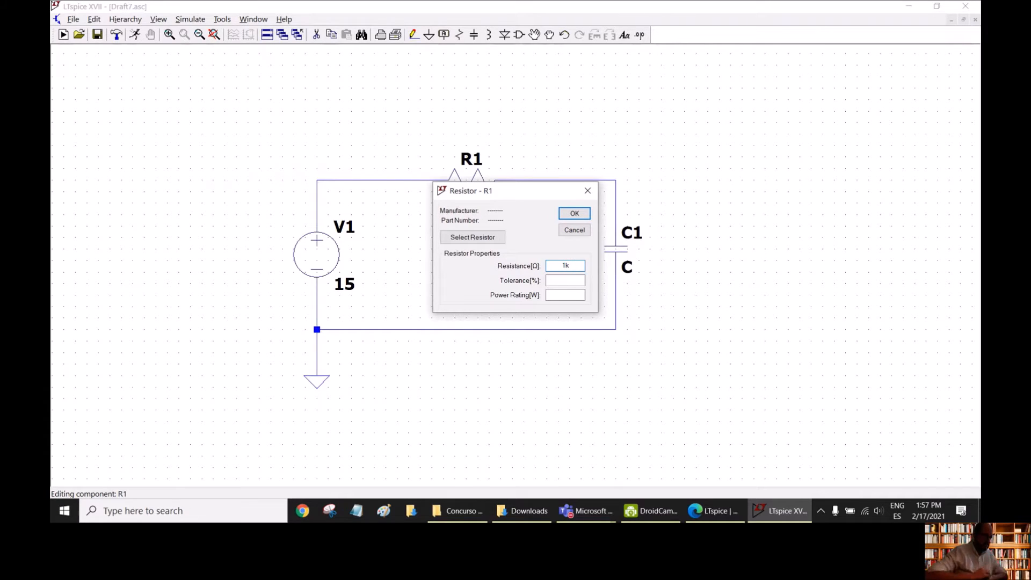
key("Return")
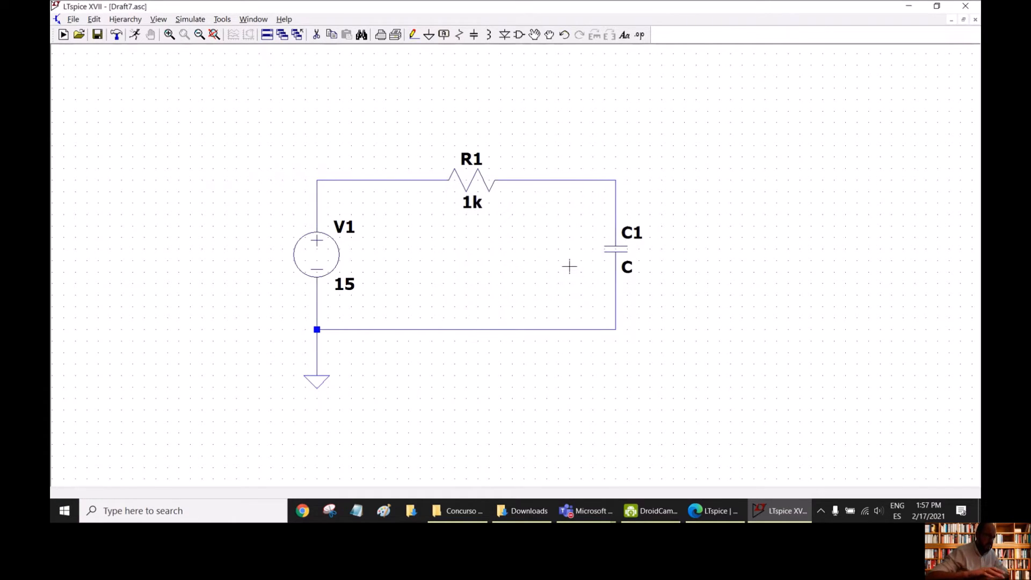
- Set the capacitance of C1 to 1u
right_click(616, 250)
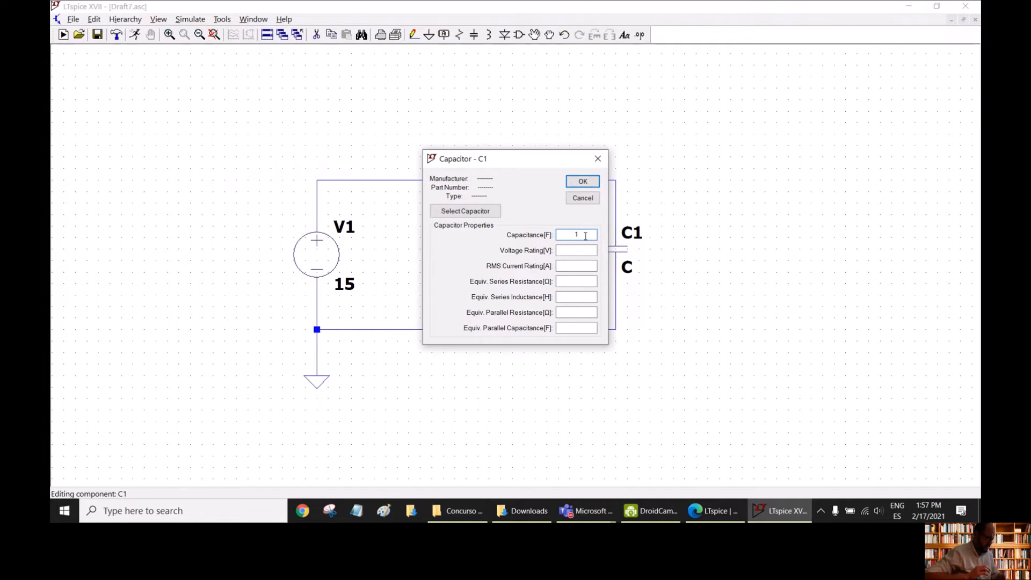
type("e-6")
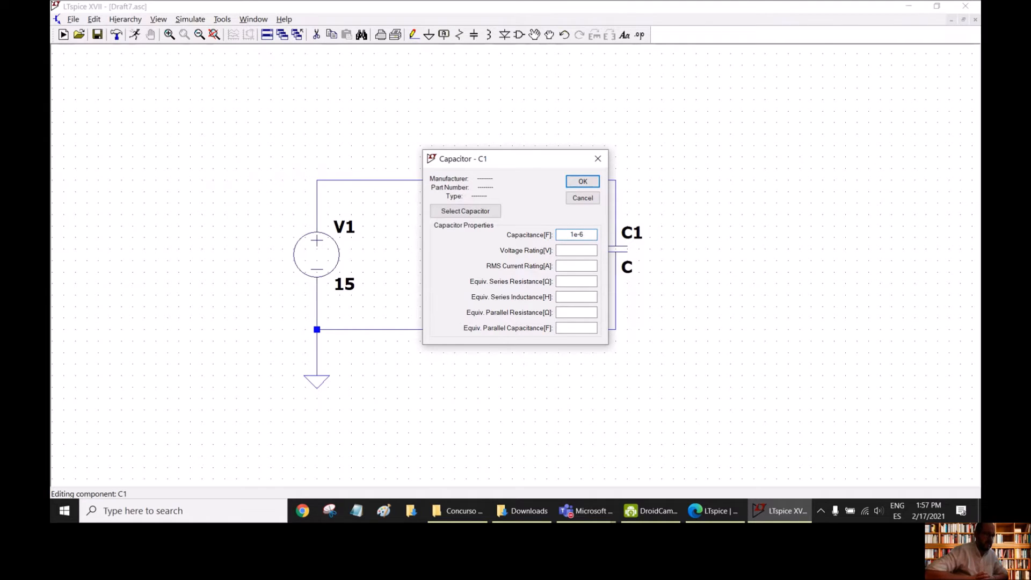
key("BackSpace")
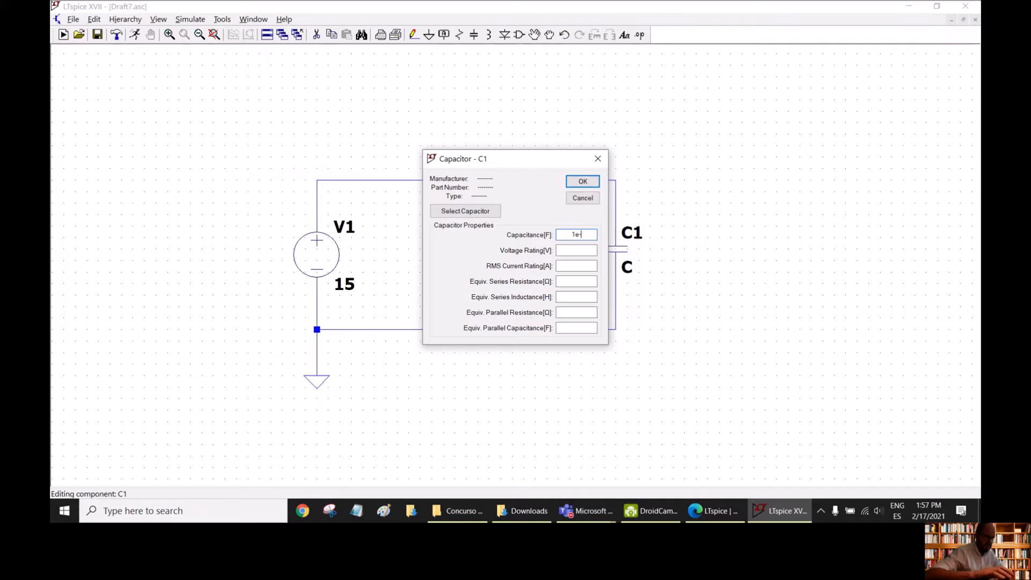
key("BackSpace")
key("BackSpace")
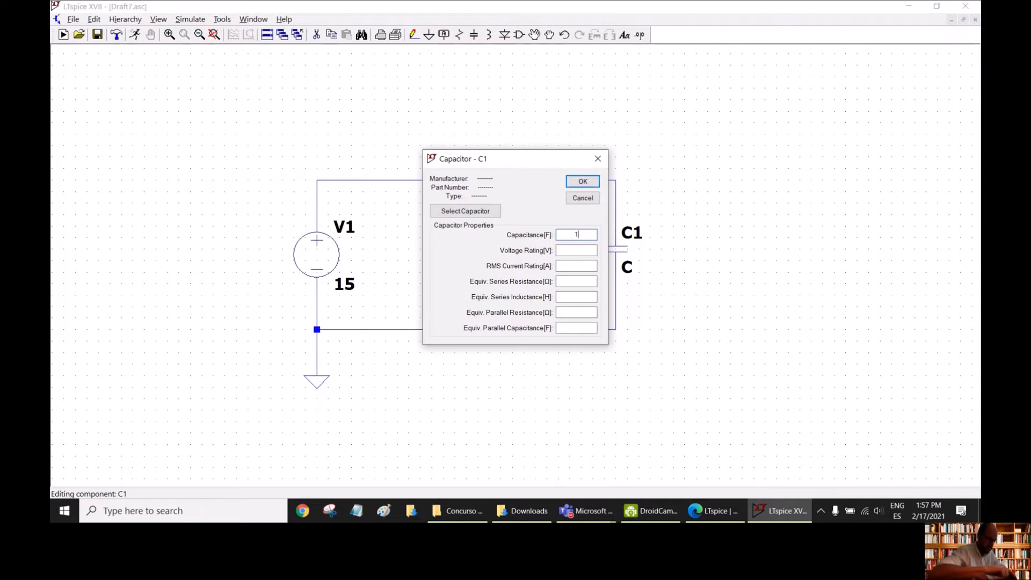
type("u")
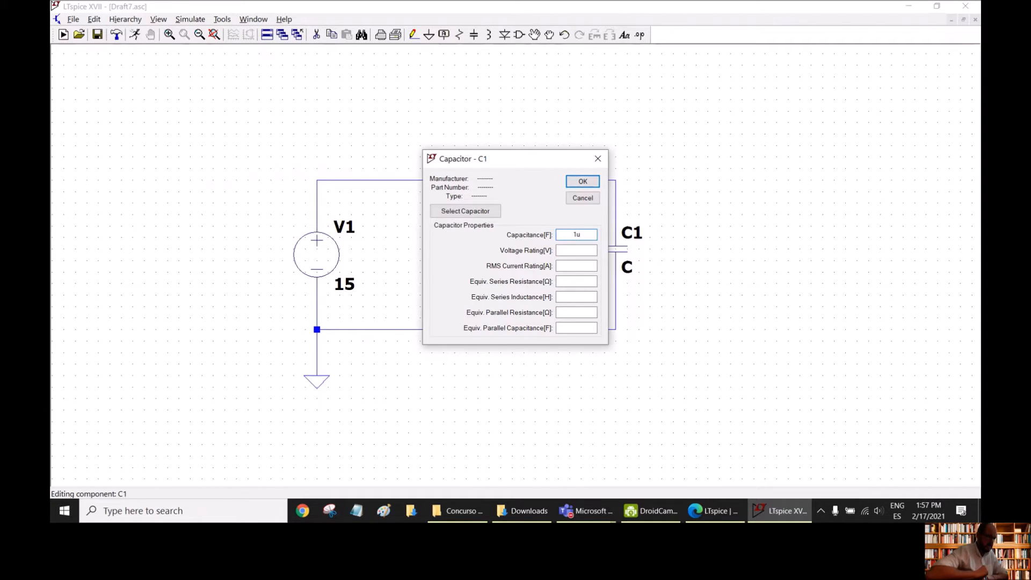
key("Return")
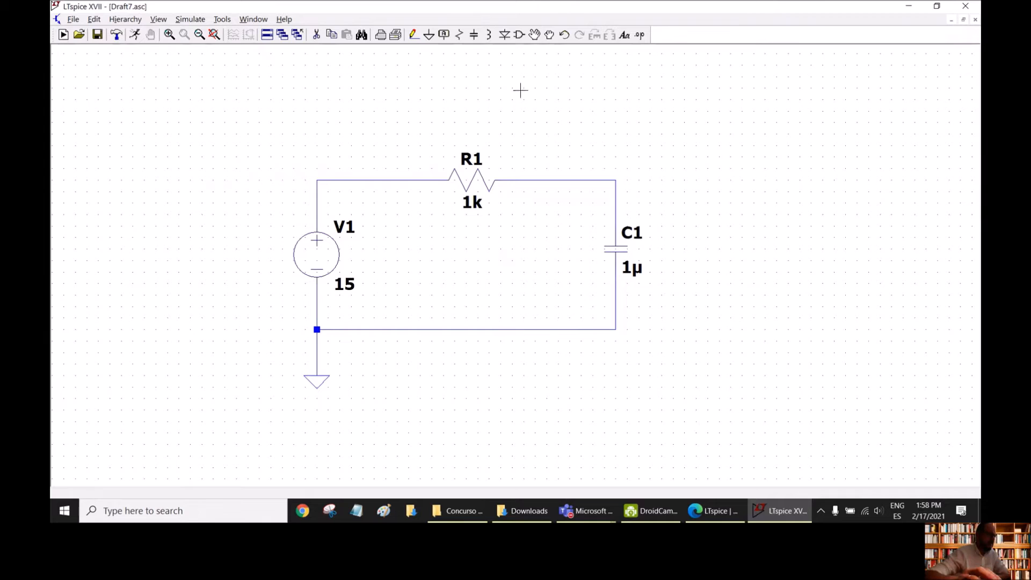
- Label the wire between the voltage source and R1 with the net name "in"
left_click(444, 36)
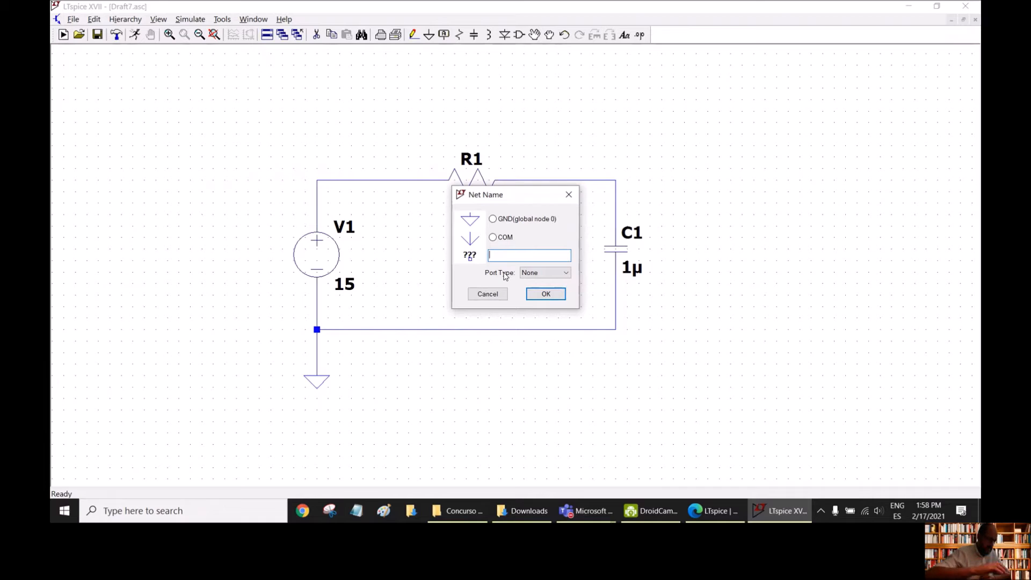
type("in")
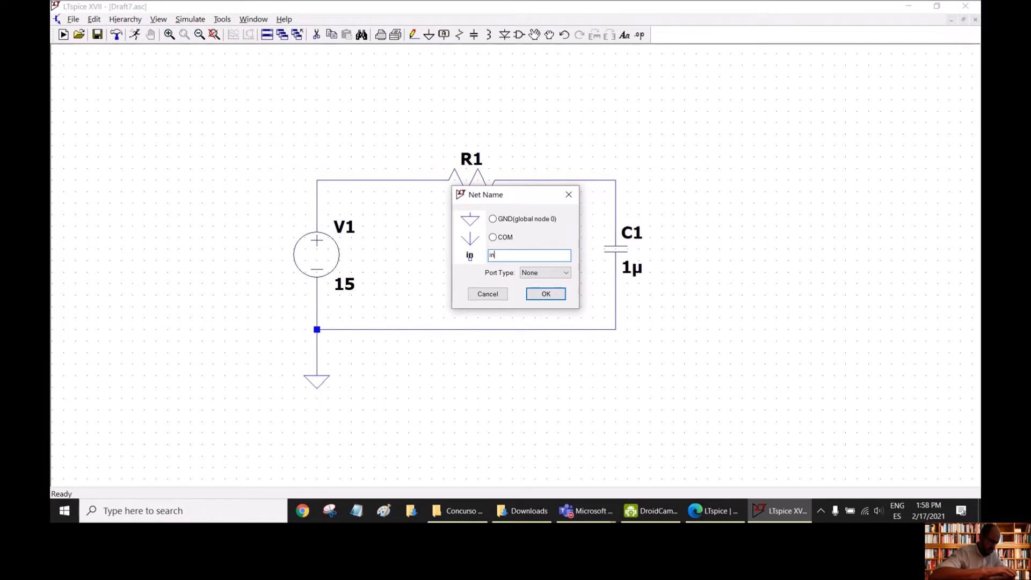
key("Return")
left_click(350, 180)
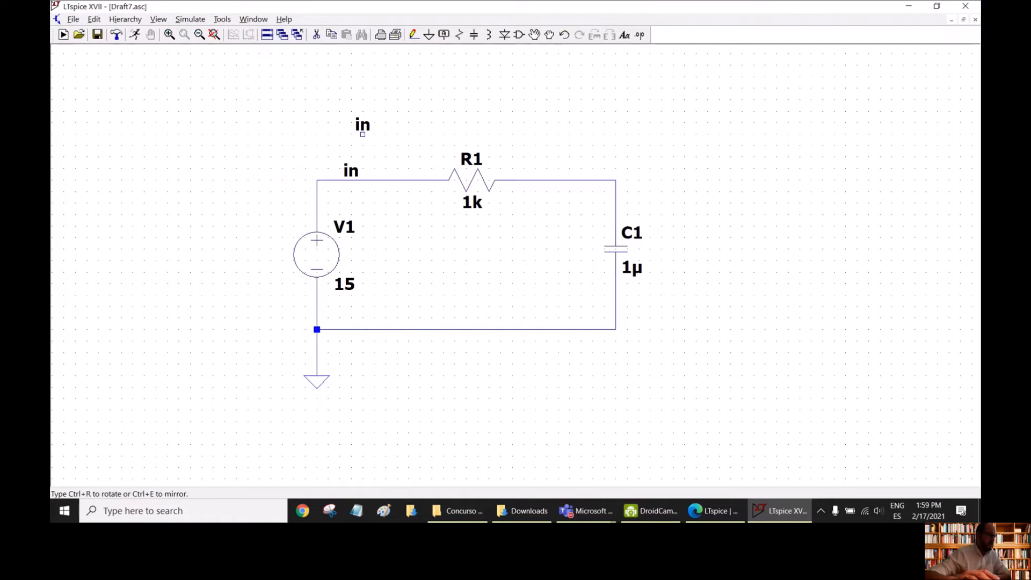
- Label the wire between R1 and C1 with the net name "out"
key("Escape")
left_click(443, 35)
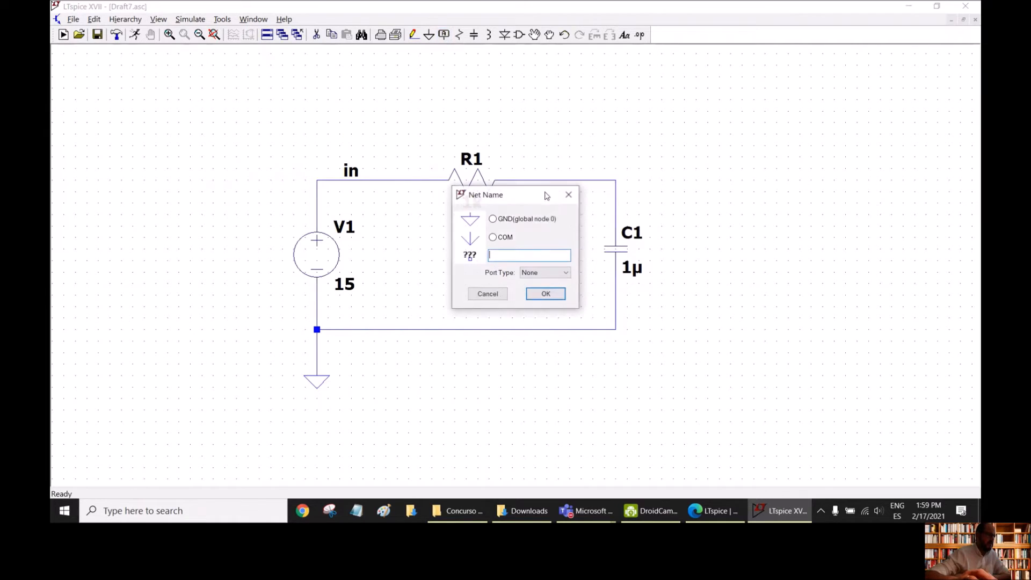
type("out")
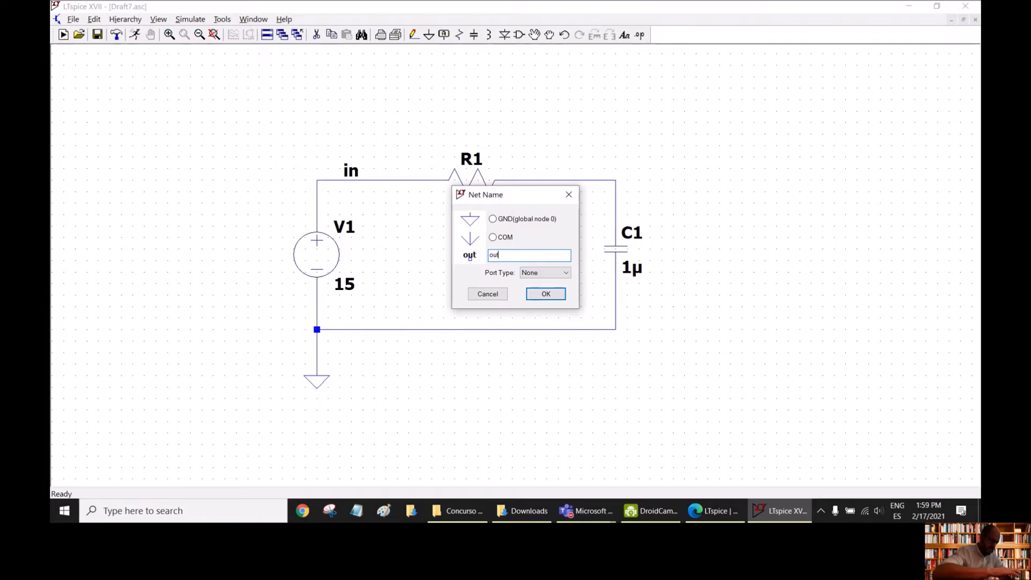
key("Return")
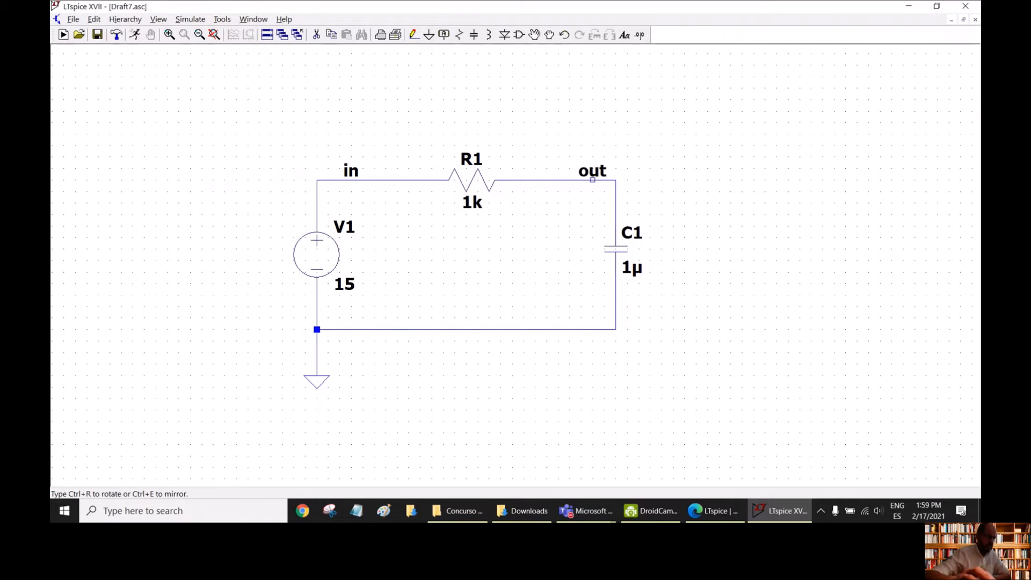
left_click(580, 180)
key("Escape")
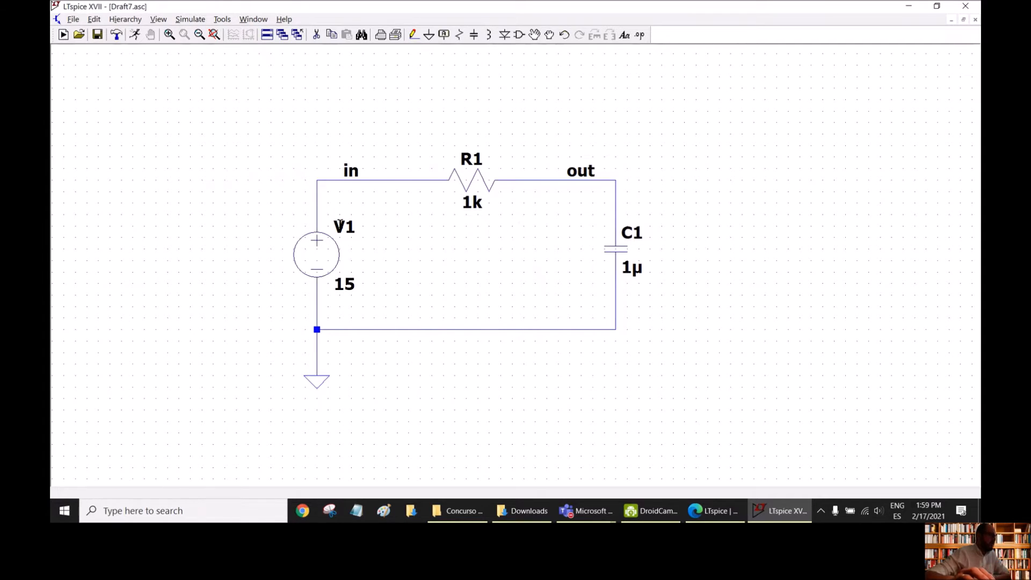
- Create a DC operating point simulation command (.op) and place it on the schematic above the circuit
left_click(191, 20)
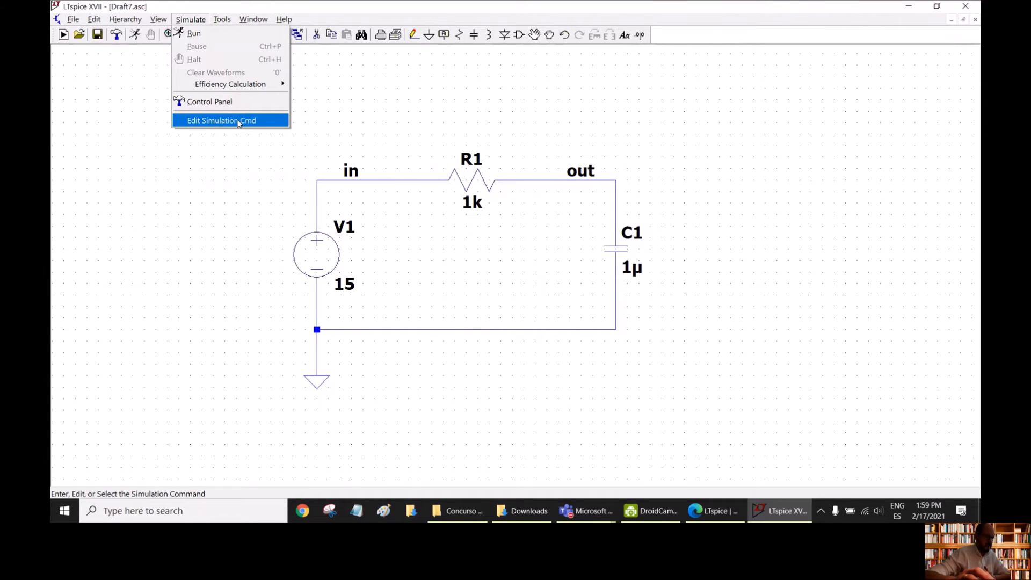
left_click(214, 123)
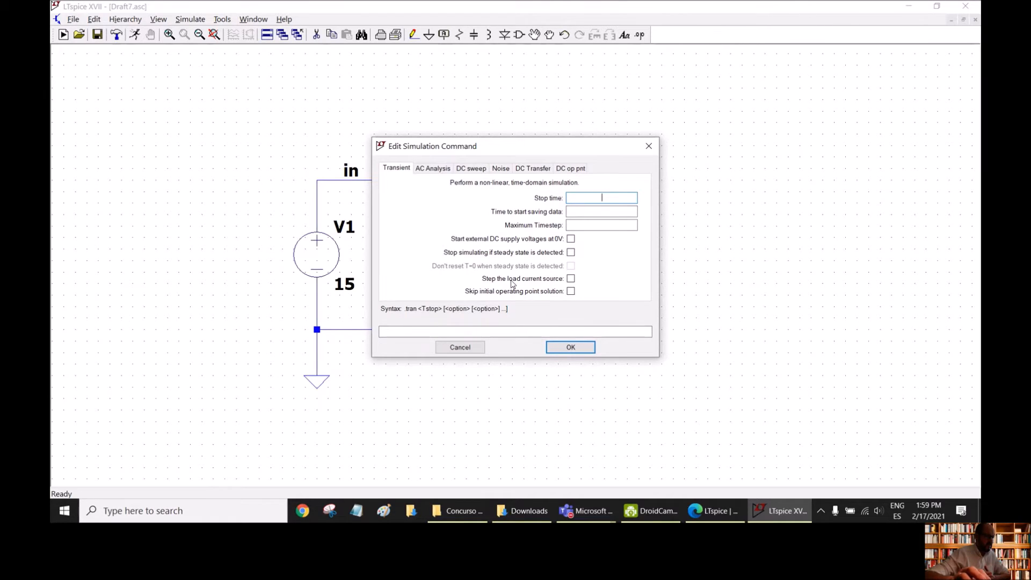
left_click(421, 171)
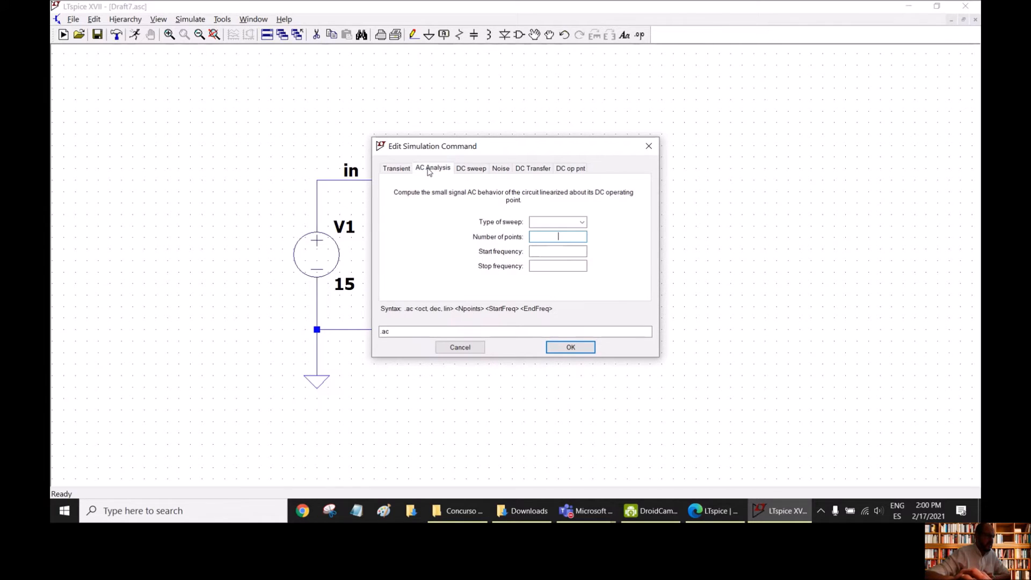
left_click(471, 172)
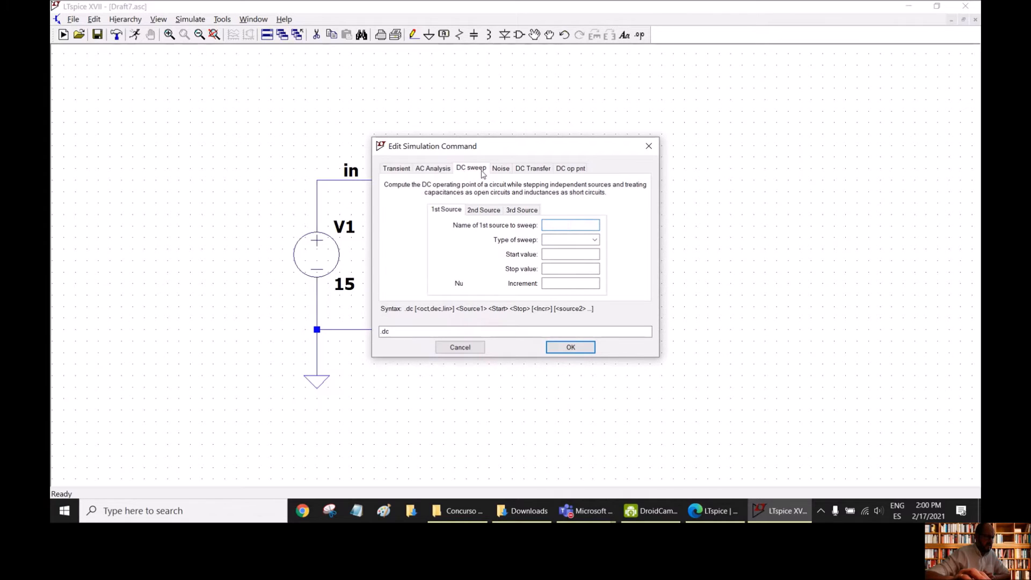
left_click(500, 170)
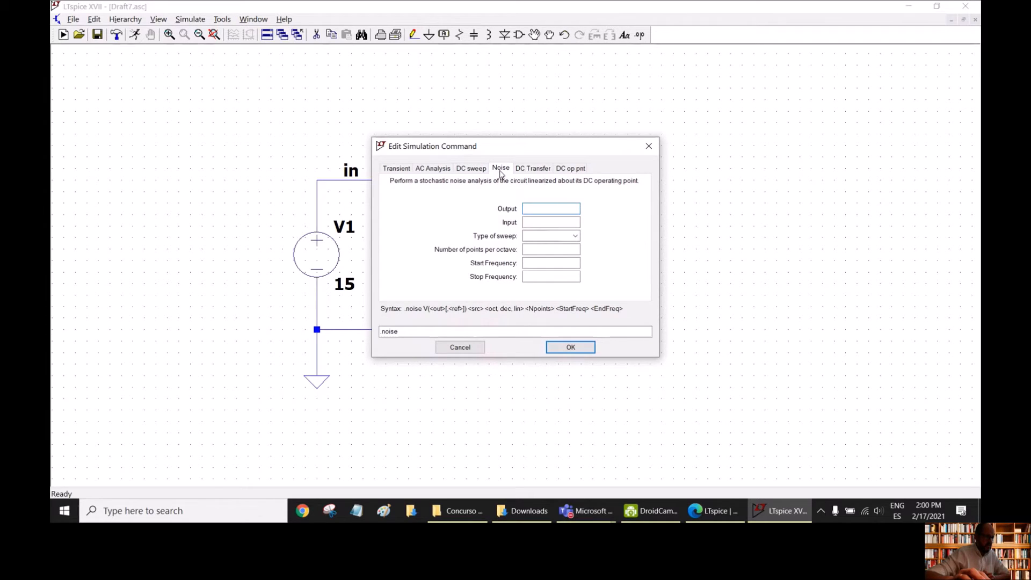
left_click(523, 172)
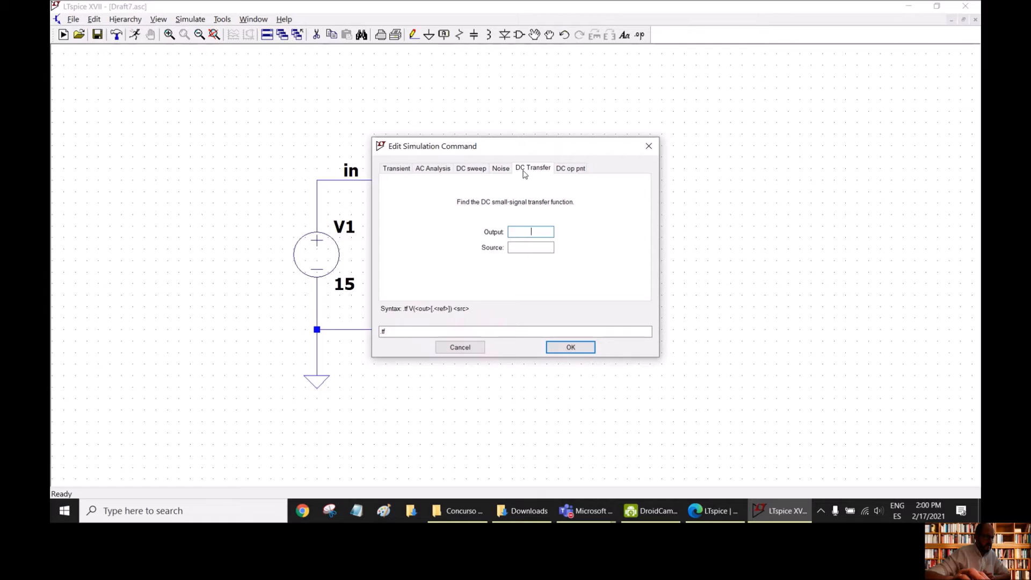
left_click(570, 170)
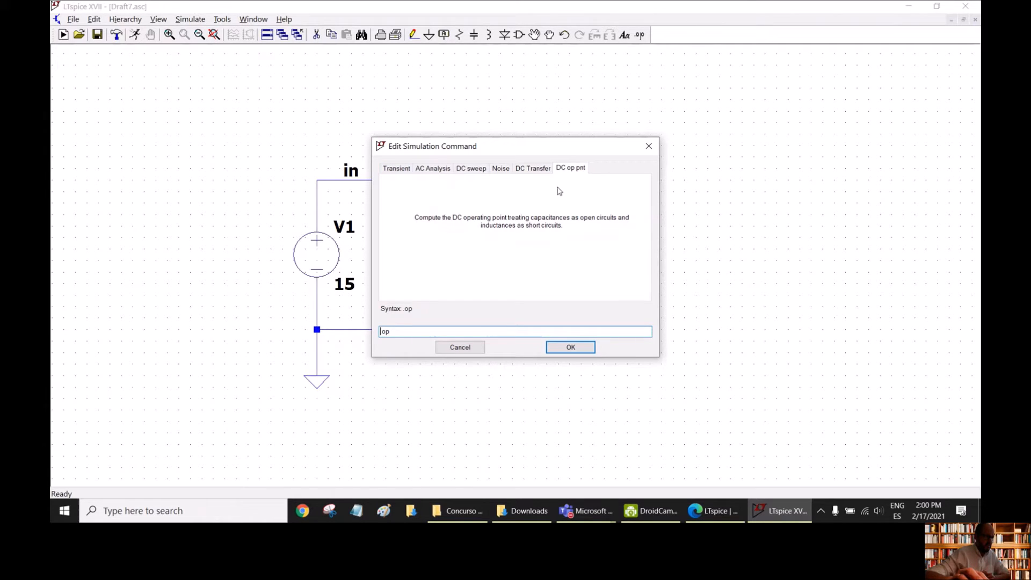
left_click(575, 346)
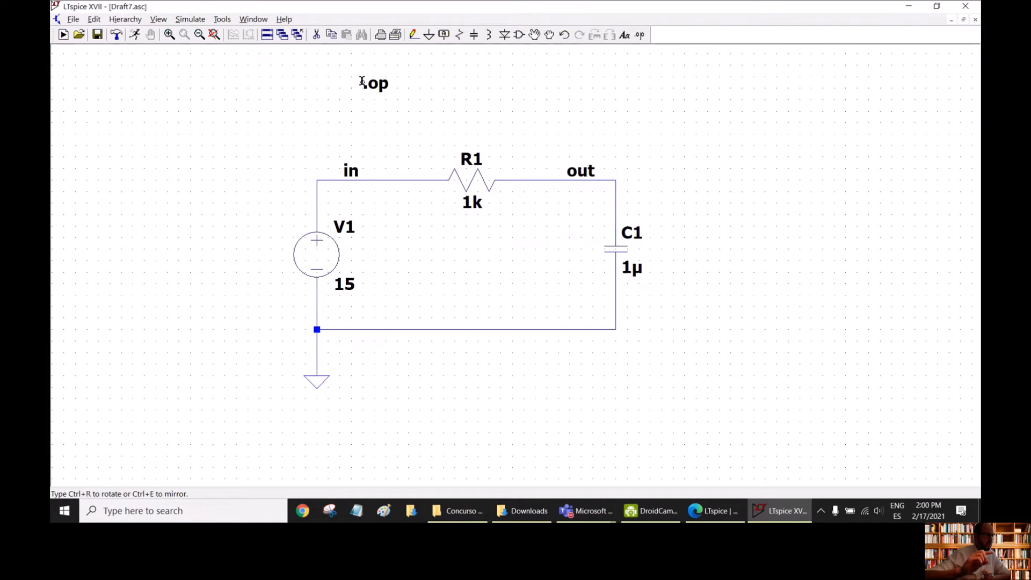
left_click(361, 81)
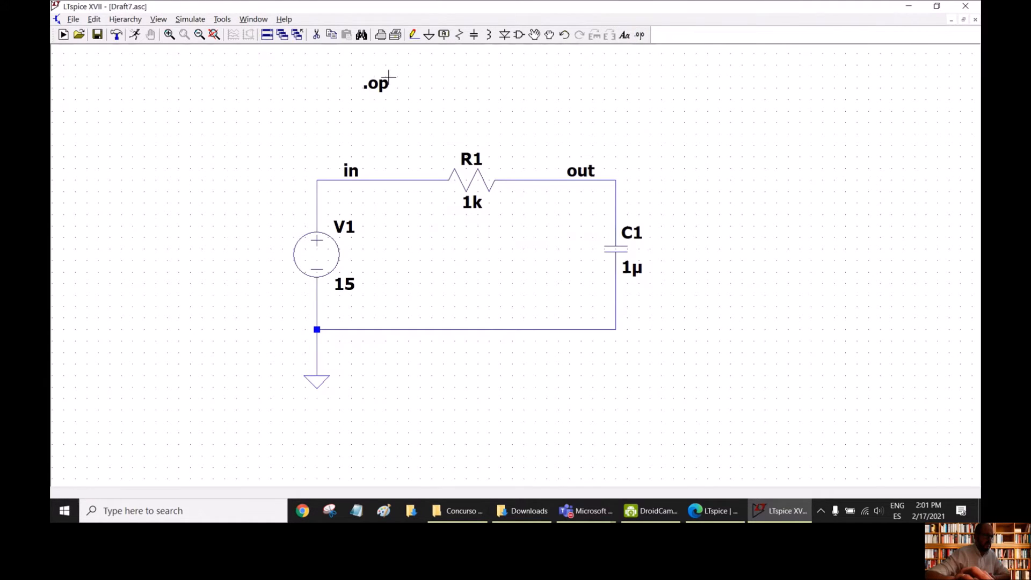
- Add the comment text "RC Circuit" as a title above the schematic
left_click(624, 35)
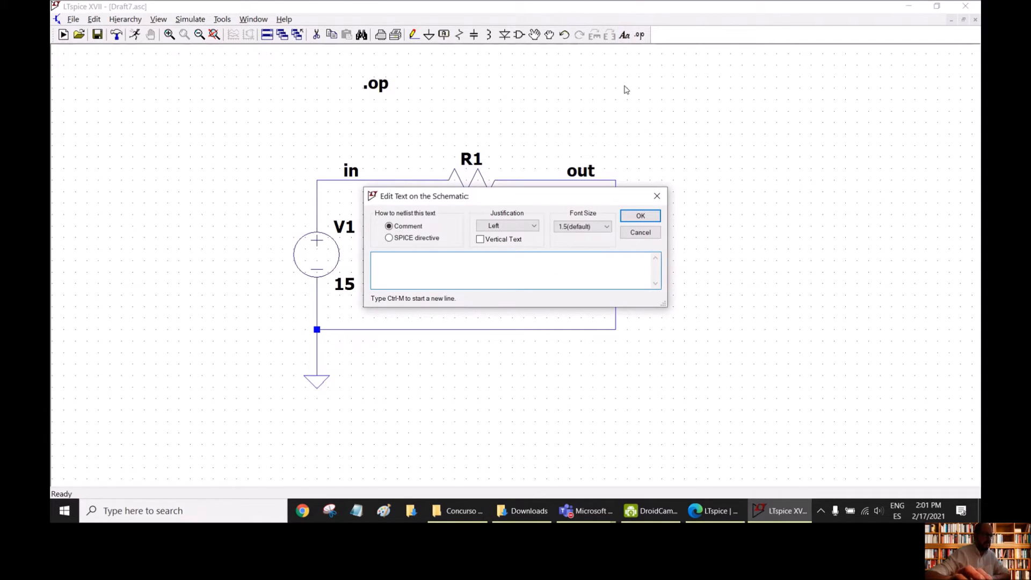
type("RC Cir")
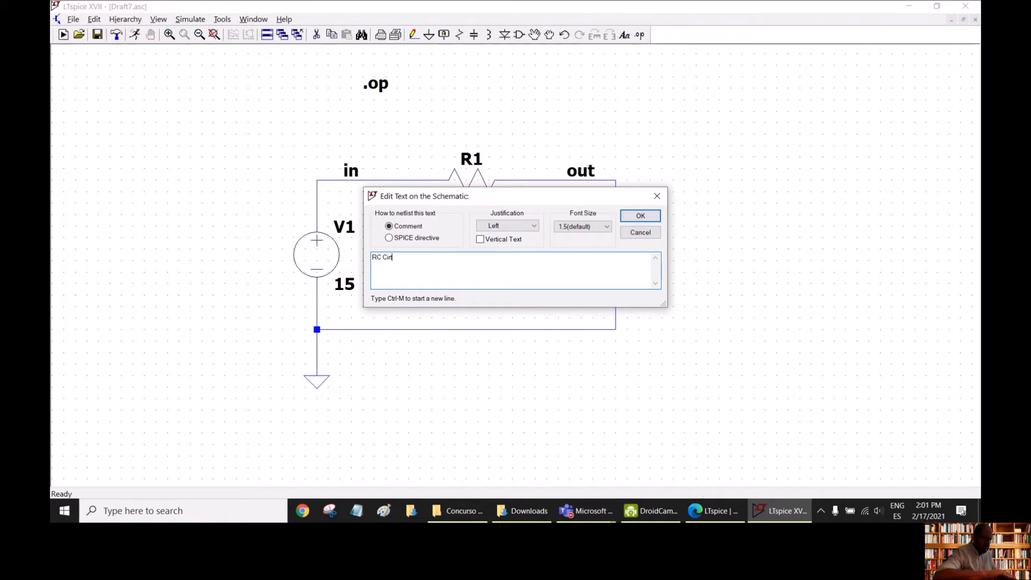
type("cu")
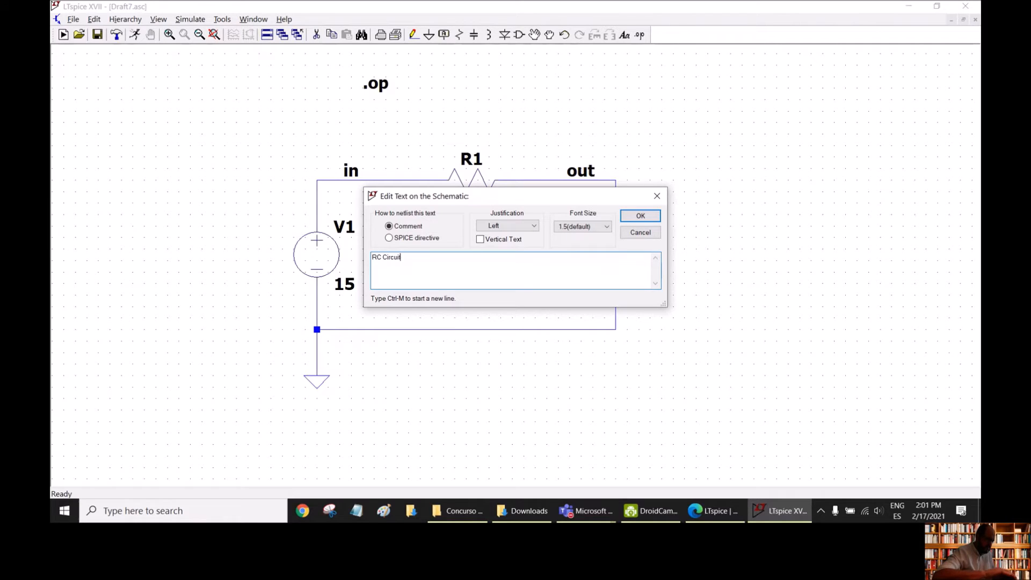
type("it")
key("Return")
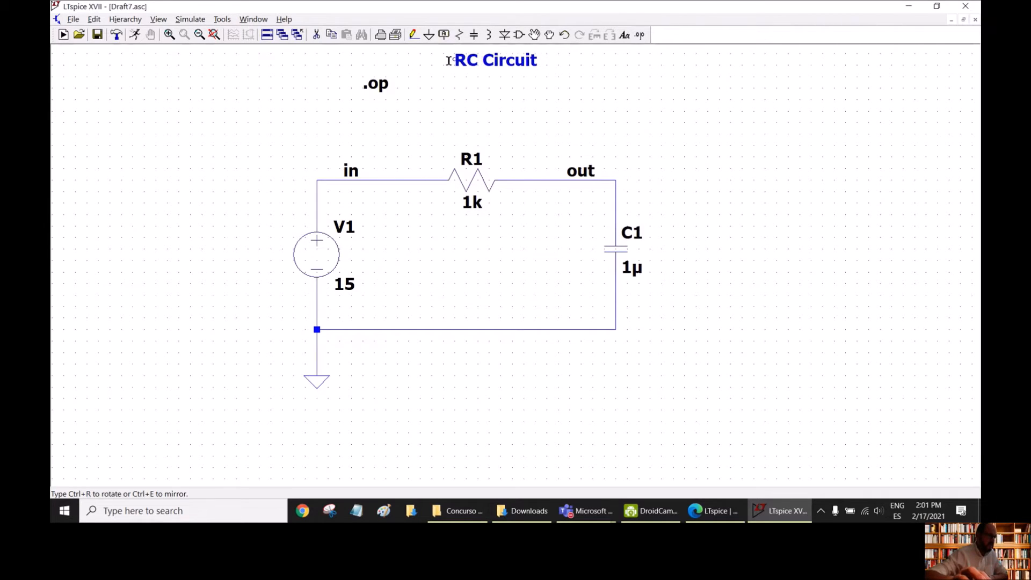
left_click(448, 60)
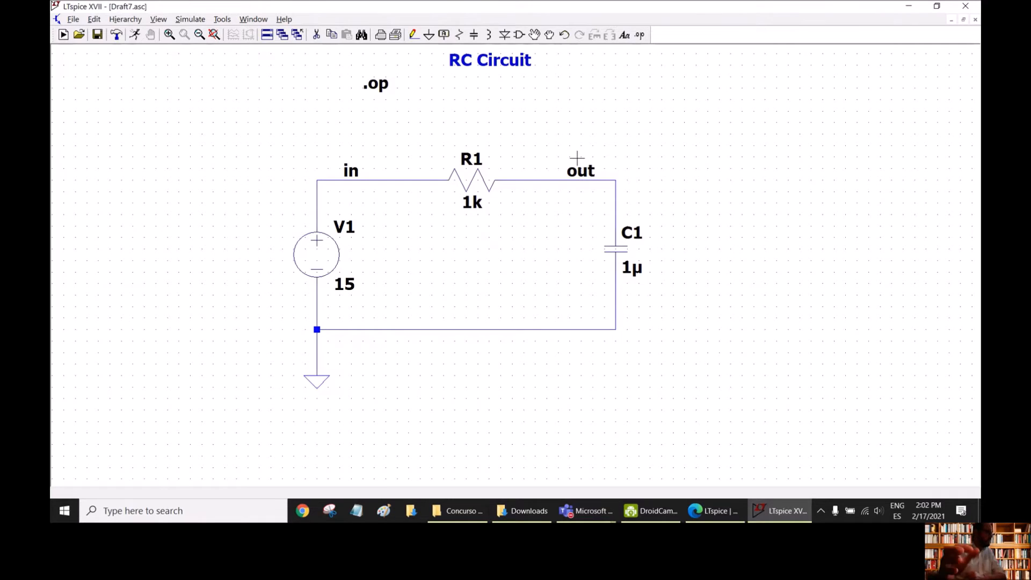
- Run the operating point simulation, review the node voltages and device currents beside the circuit, and close the results
left_click(134, 36)
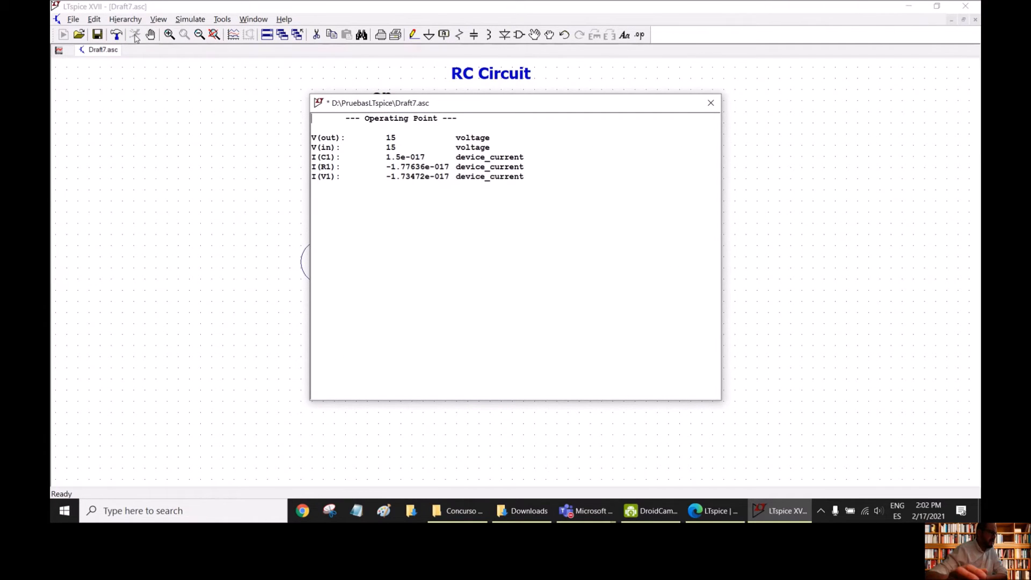
left_click_drag(488, 104, 492, 122)
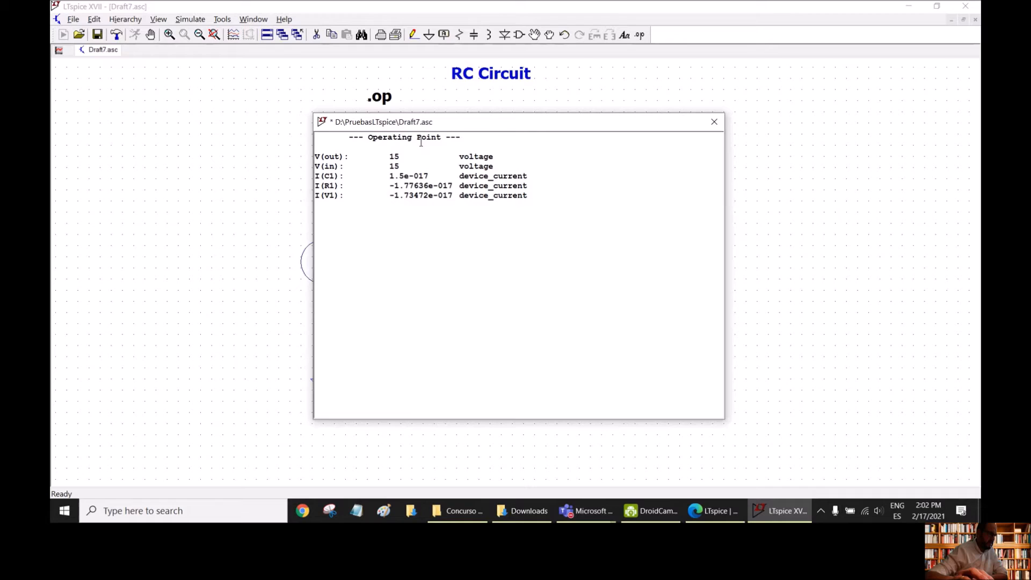
left_click_drag(365, 122, 719, 122)
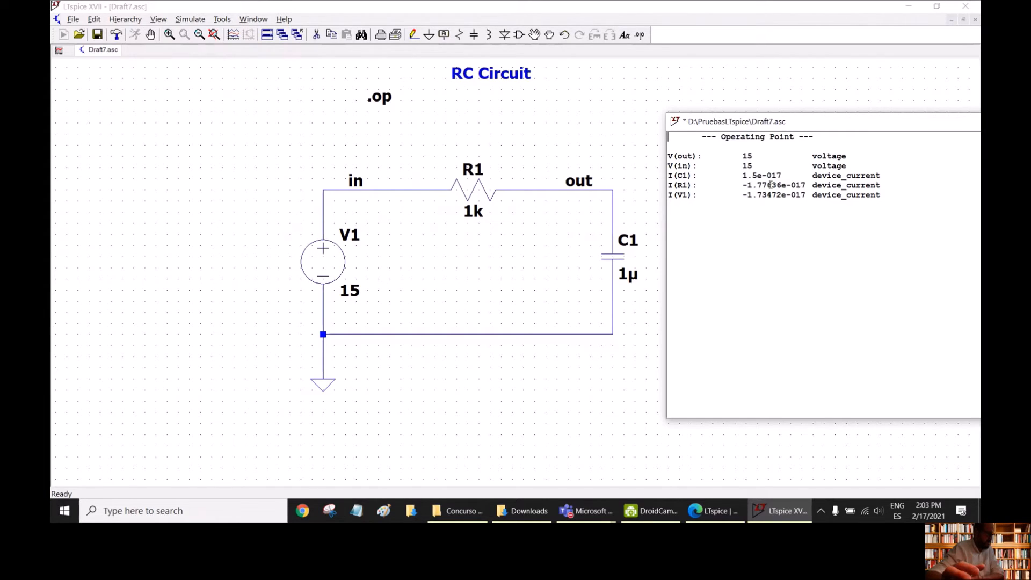
left_click_drag(781, 124, 620, 124)
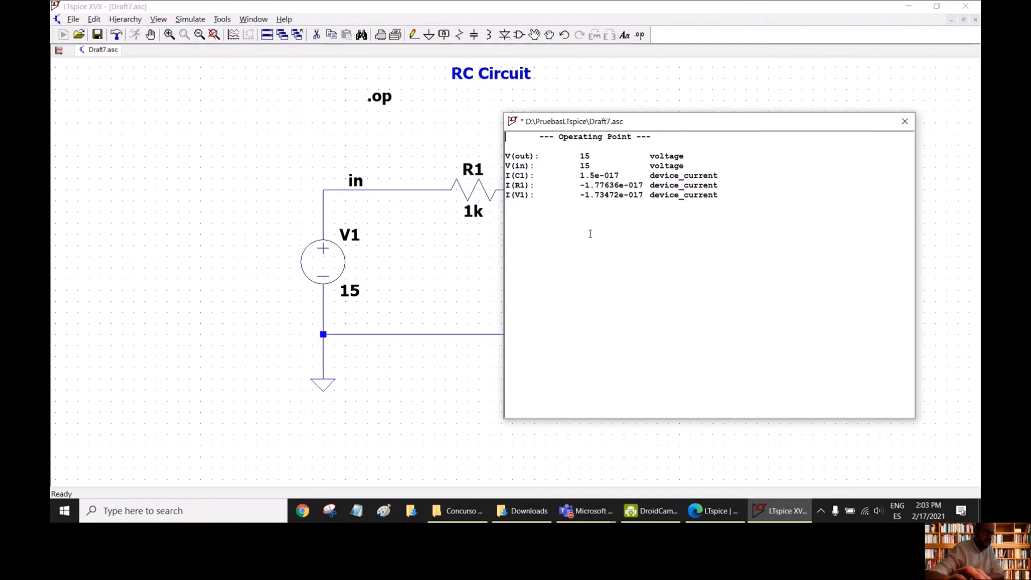
left_click(905, 121)
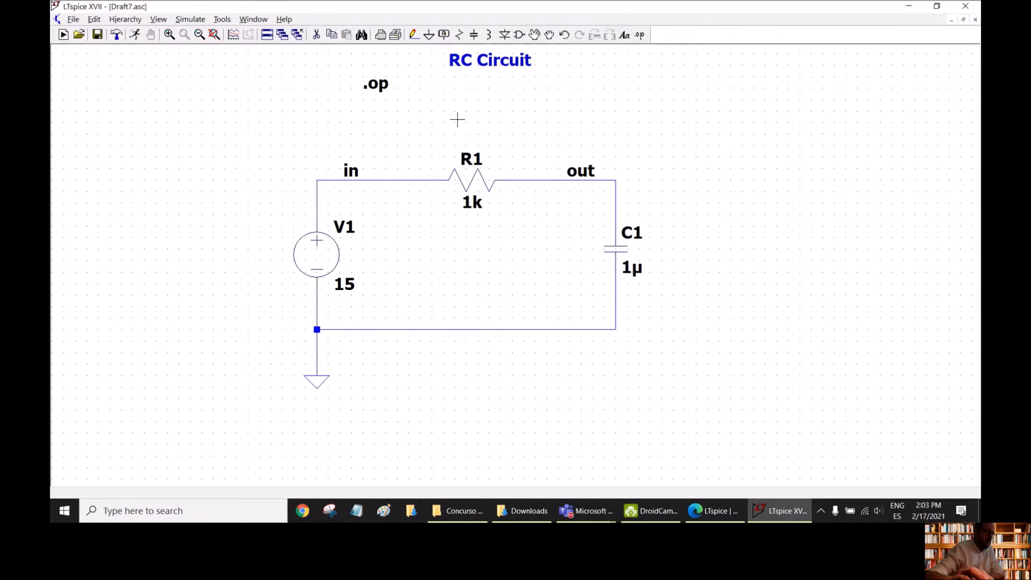
- Place DC operating point voltage labels on the "in" and "out" wires
mouse_move(370, 176)
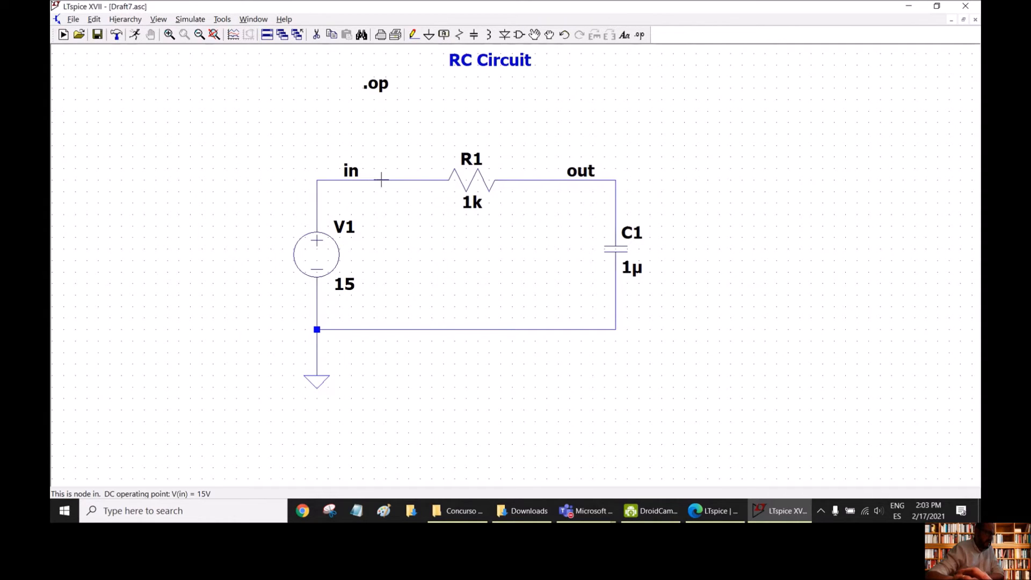
left_click(387, 180)
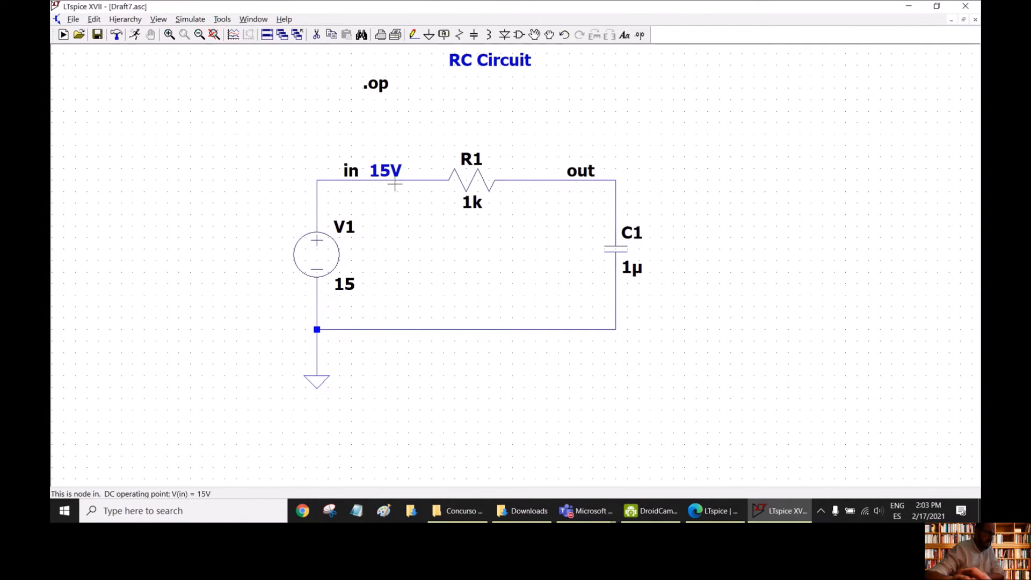
left_click(538, 180)
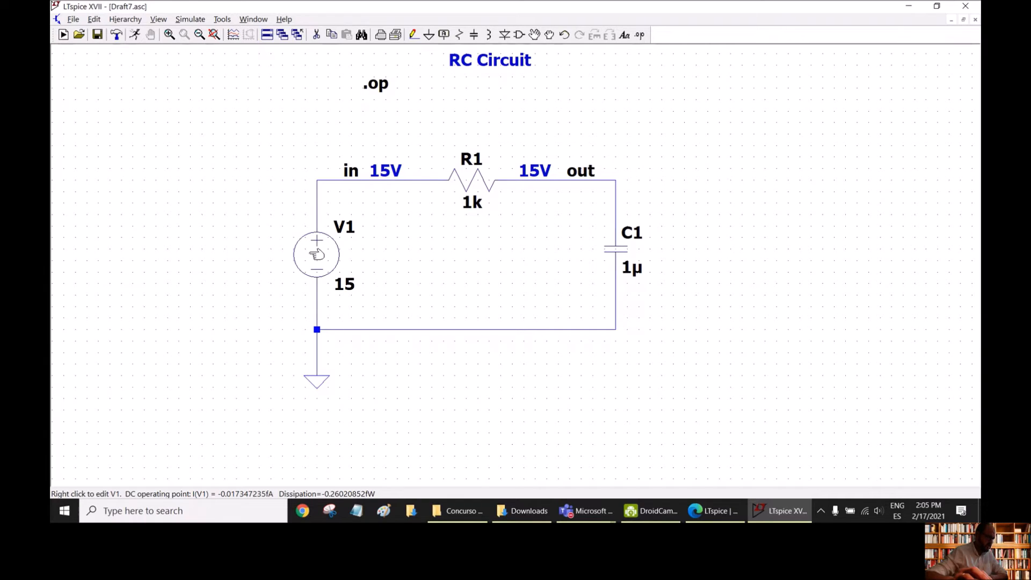
- Move the C1 name and its 1µ value to the inner side of the capacitor, close to its symbol
left_click_drag(634, 231, 589, 214)
left_click_drag(631, 268, 577, 281)
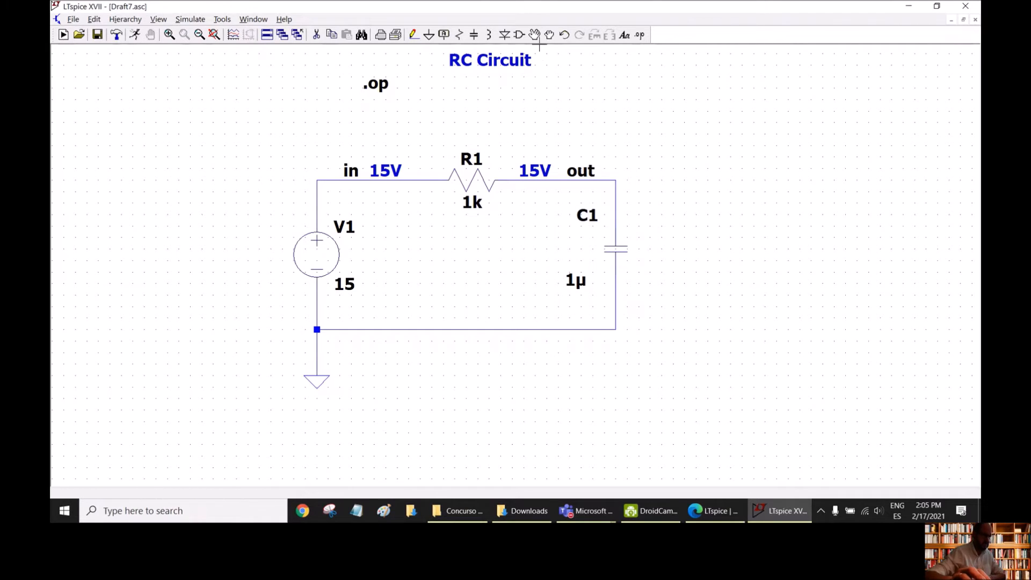
left_click_drag(590, 230, 587, 269)
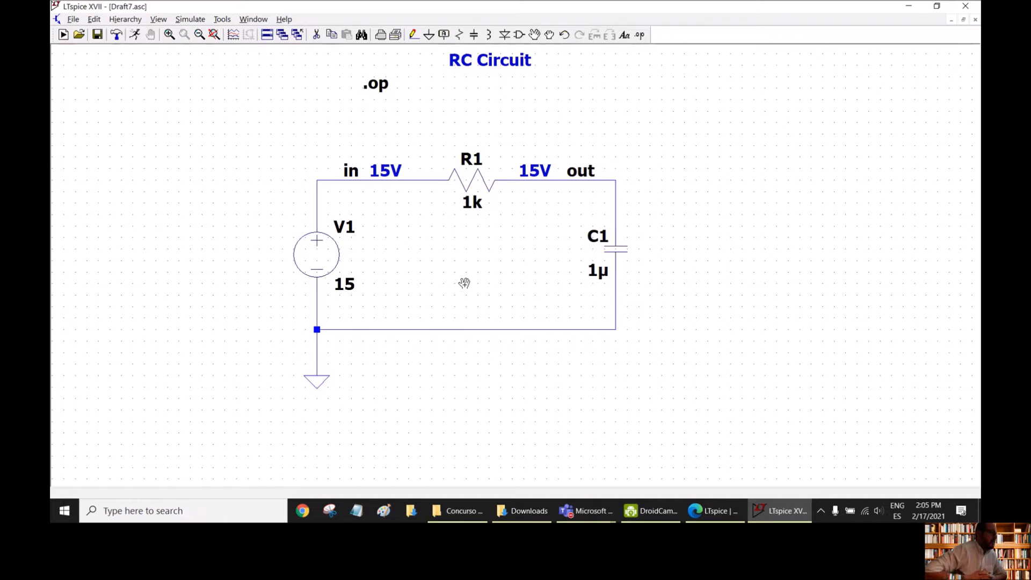
- Open the simulation command for editing, choose transient analysis, and move the dialog clear of the circuit
left_click(181, 21)
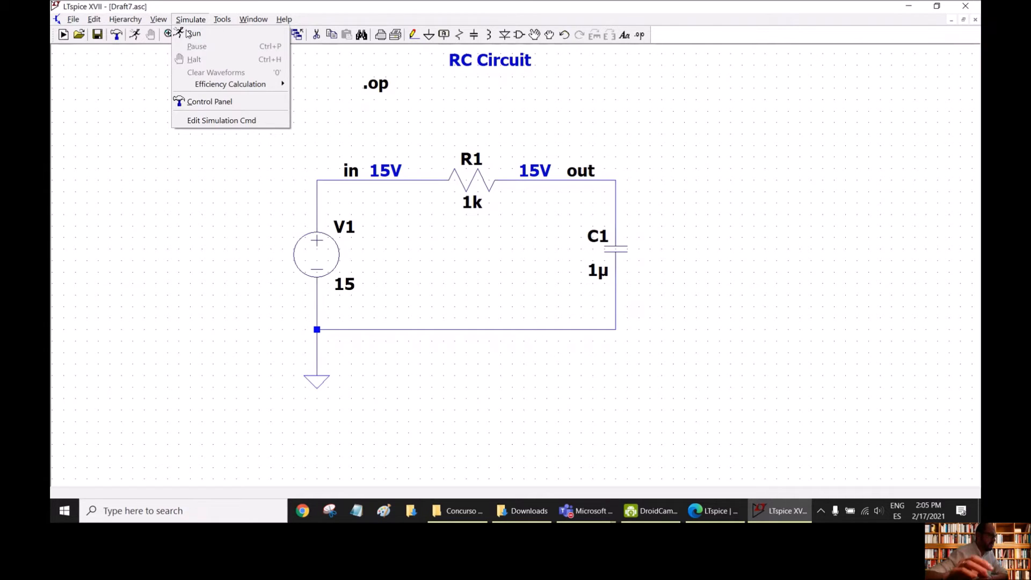
left_click(234, 122)
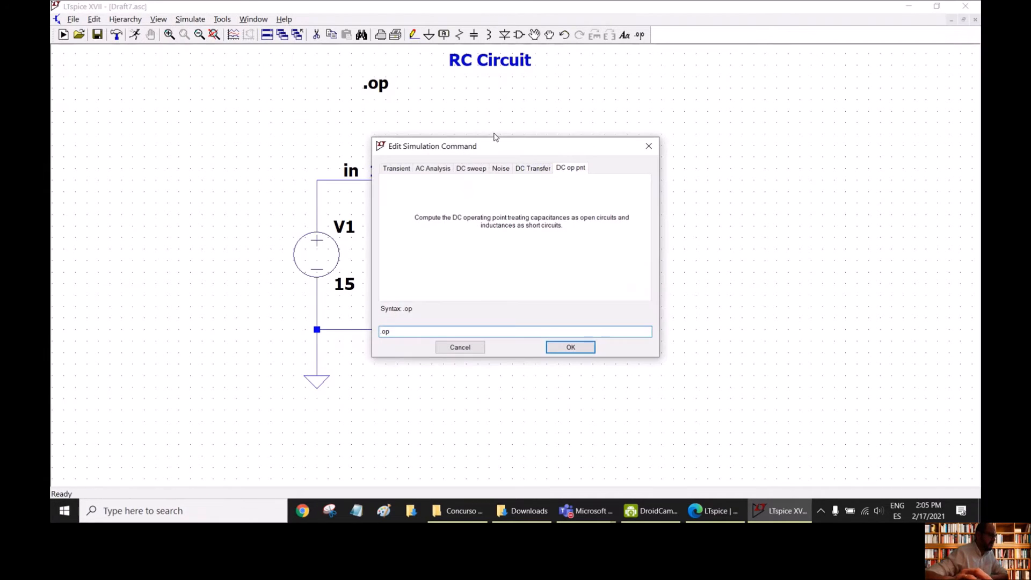
left_click(399, 170)
left_click_drag(482, 148, 530, 100)
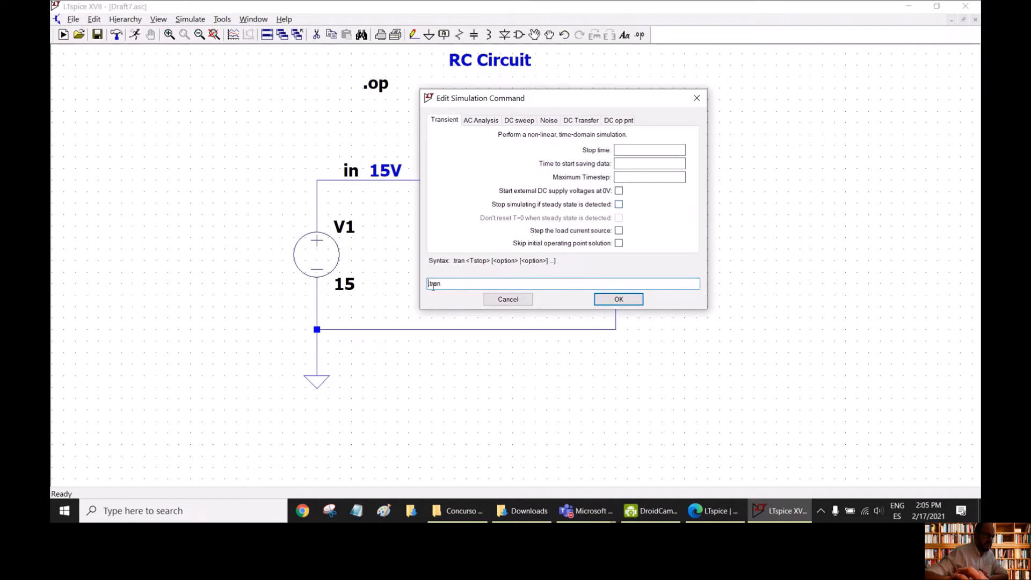
left_click_drag(456, 283, 432, 283)
left_click(469, 283)
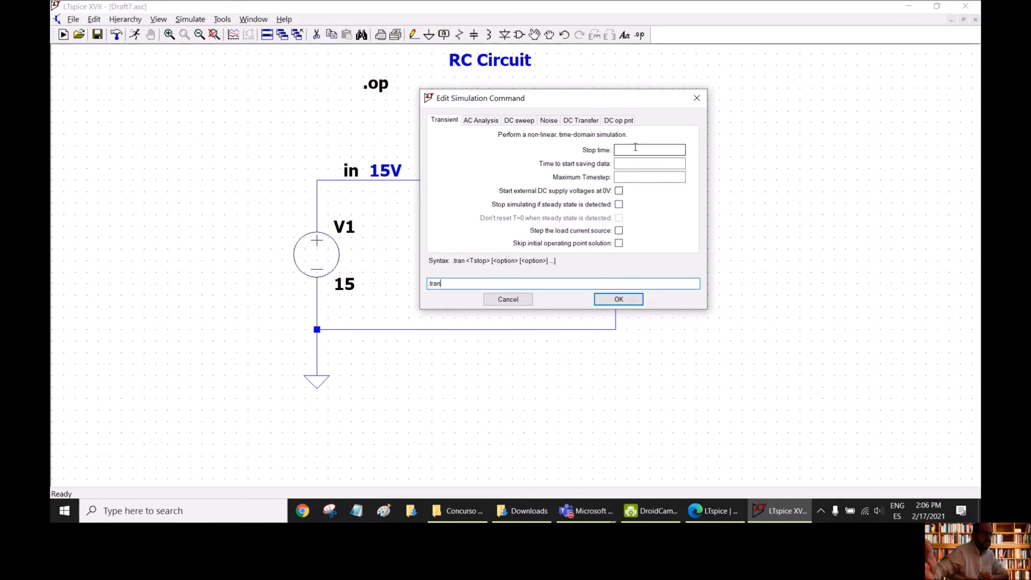
left_click_drag(622, 99, 885, 151)
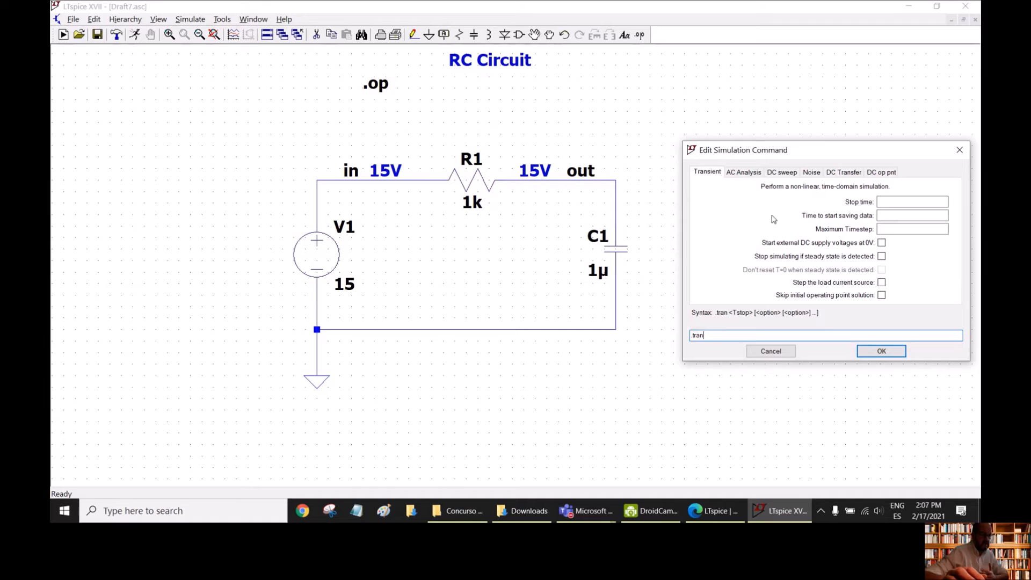
- Set the stop time of the transient analysis to 5m
left_click(892, 202)
type("5m")
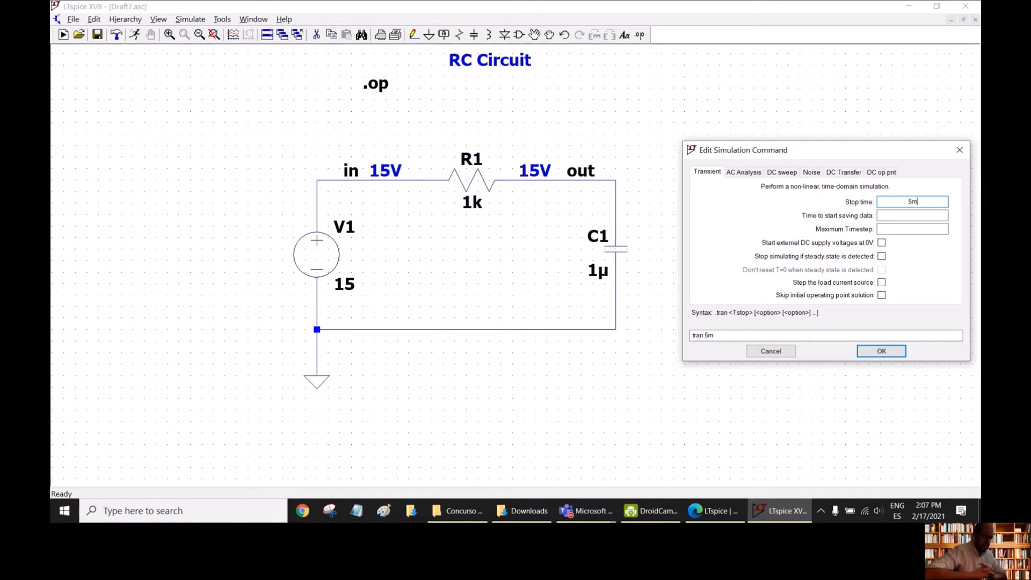
key("BackSpace")
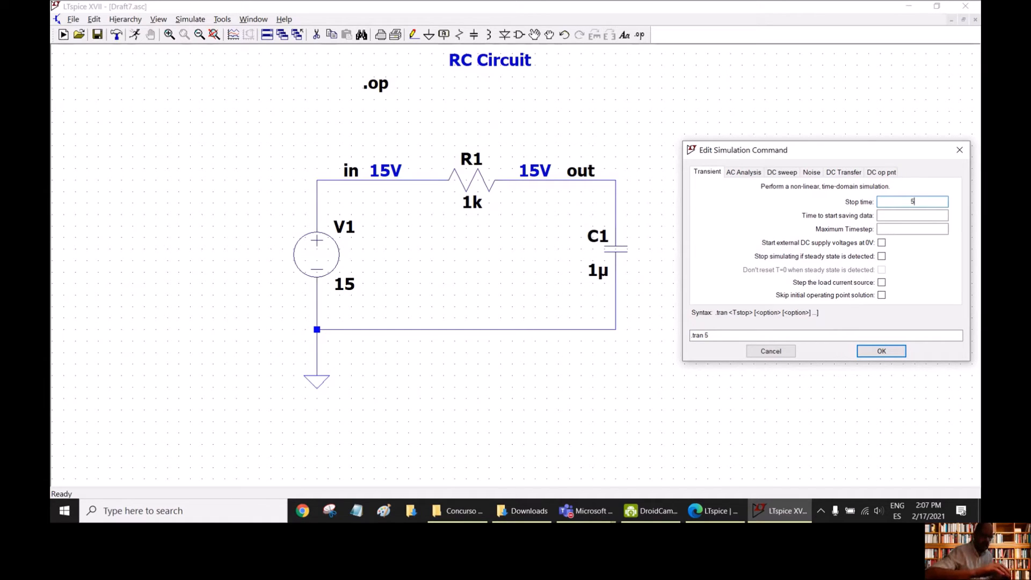
type("m")
key("BackSpace")
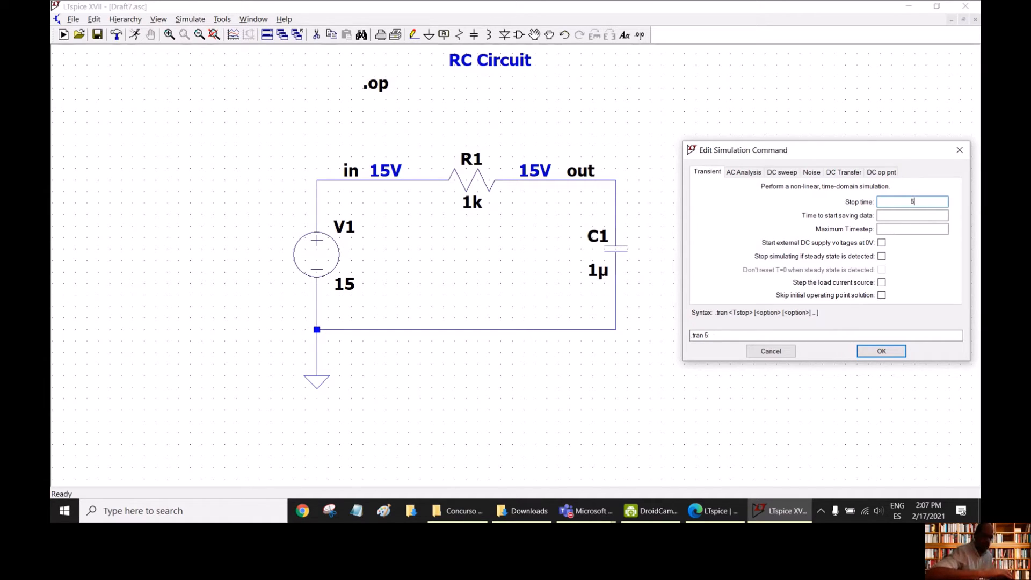
type("M")
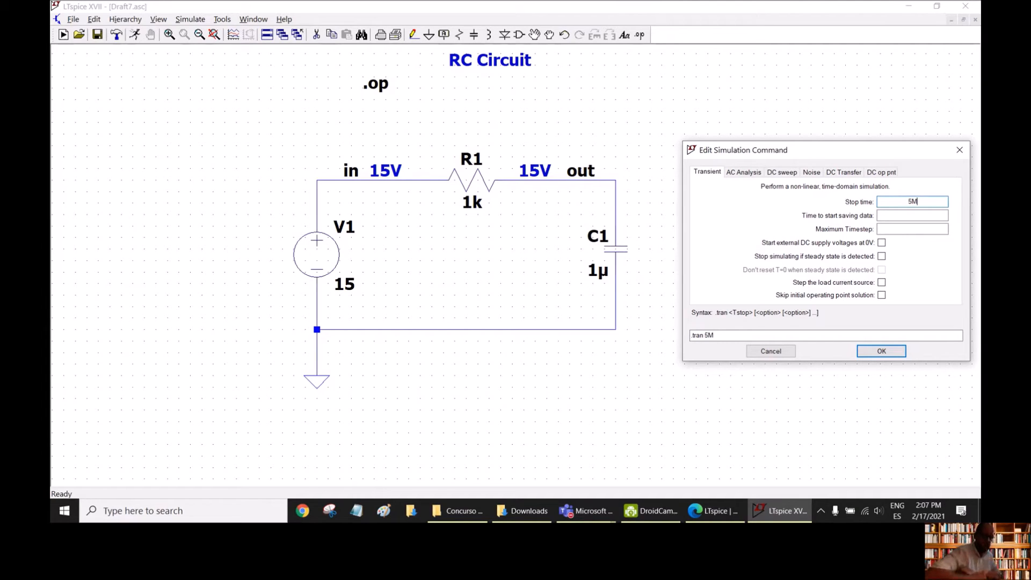
key("BackSpace")
type("m")
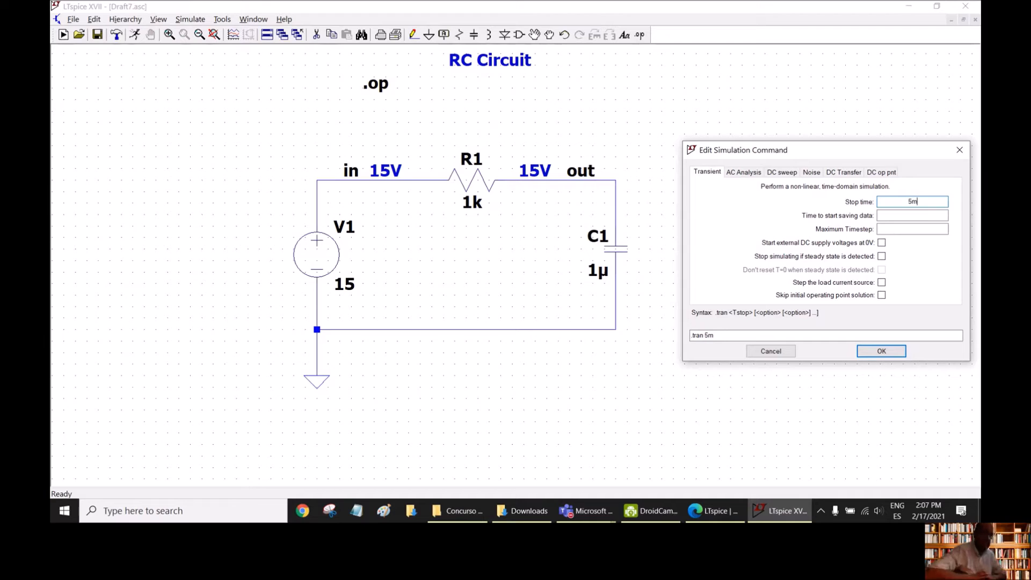
- Go through the start-saving time and open the maximum timestep of the transient analysis for editing
left_click_drag(858, 154, 830, 140)
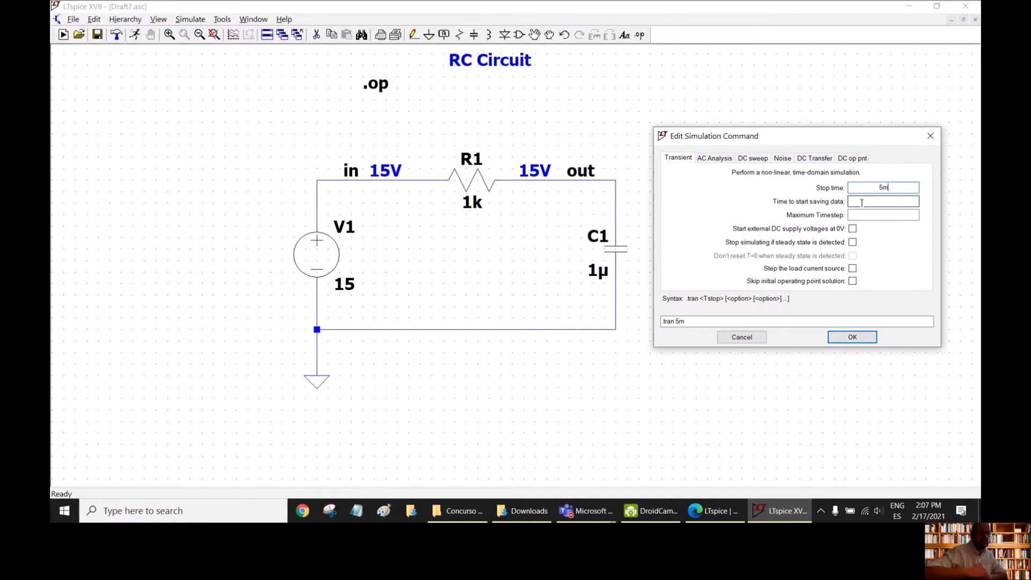
left_click(865, 203)
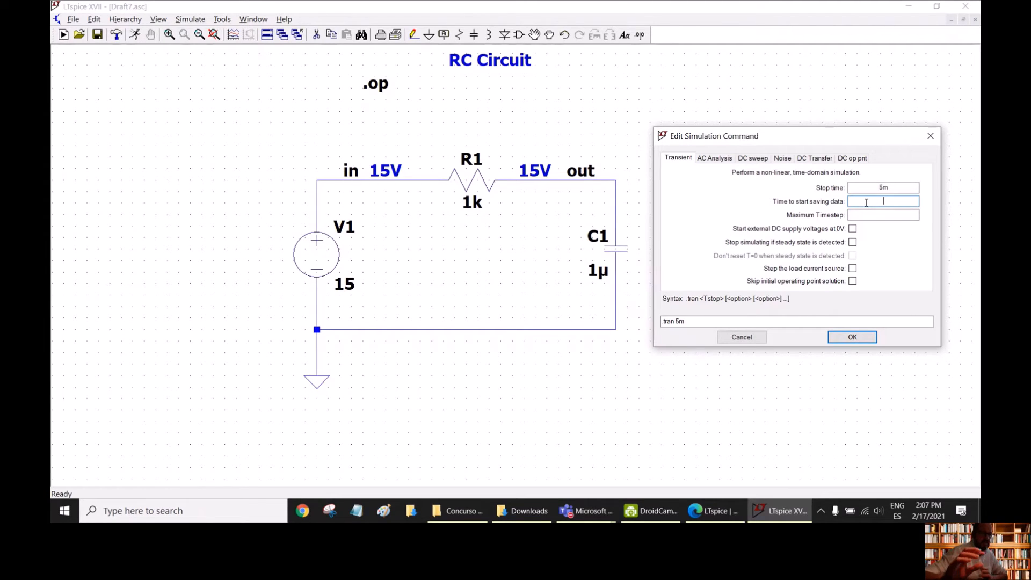
left_click(878, 215)
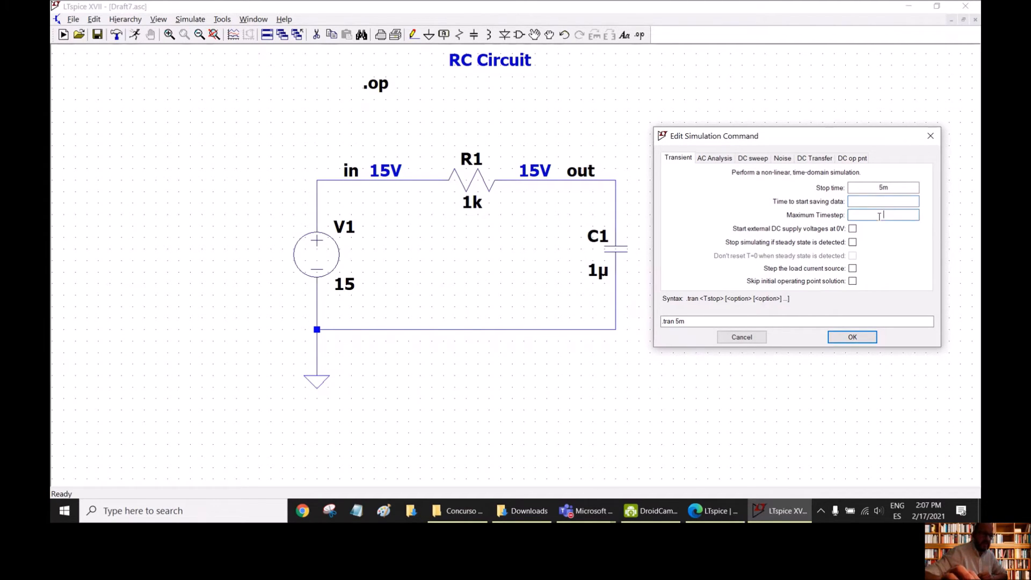
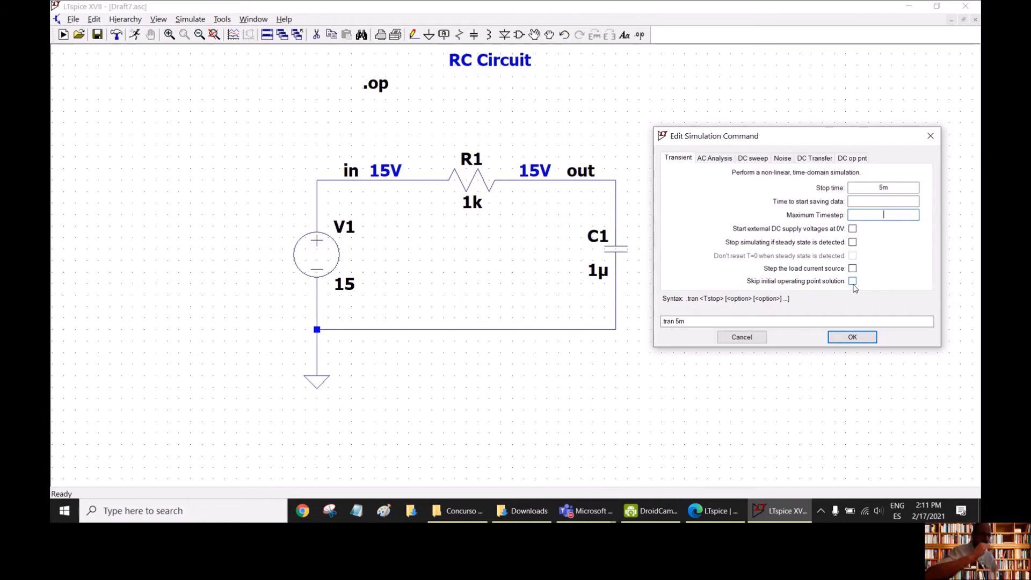
- Set the transient analysis to skip the initial operating point solution and place its .tran 5m uic directive below the circuit
left_click(852, 281)
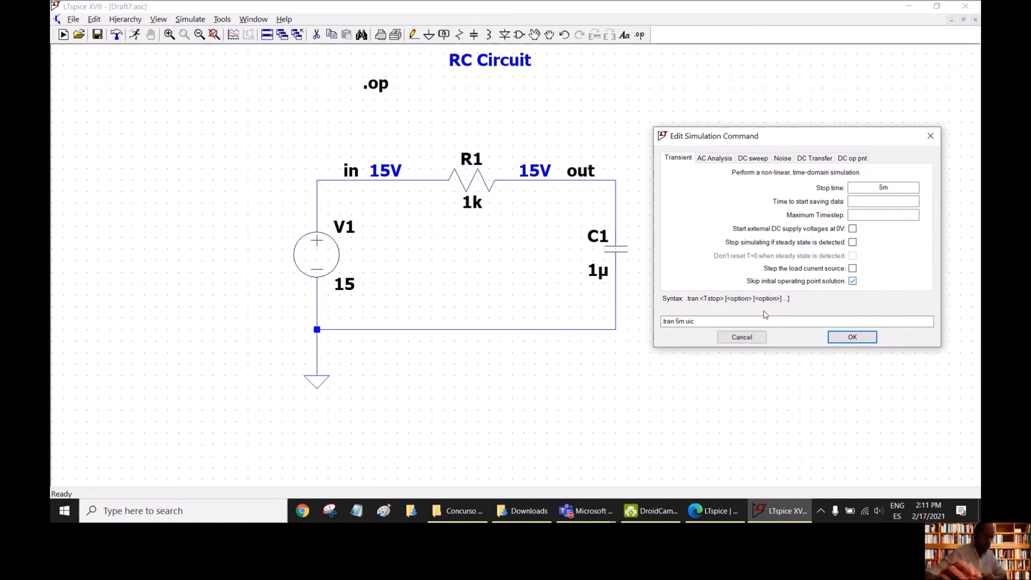
left_click(693, 320)
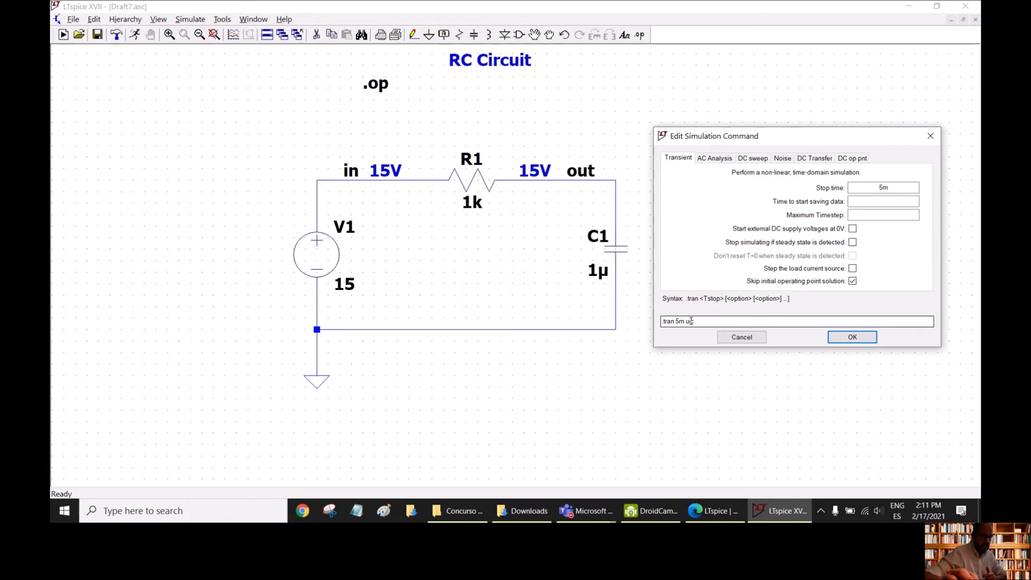
left_click(852, 337)
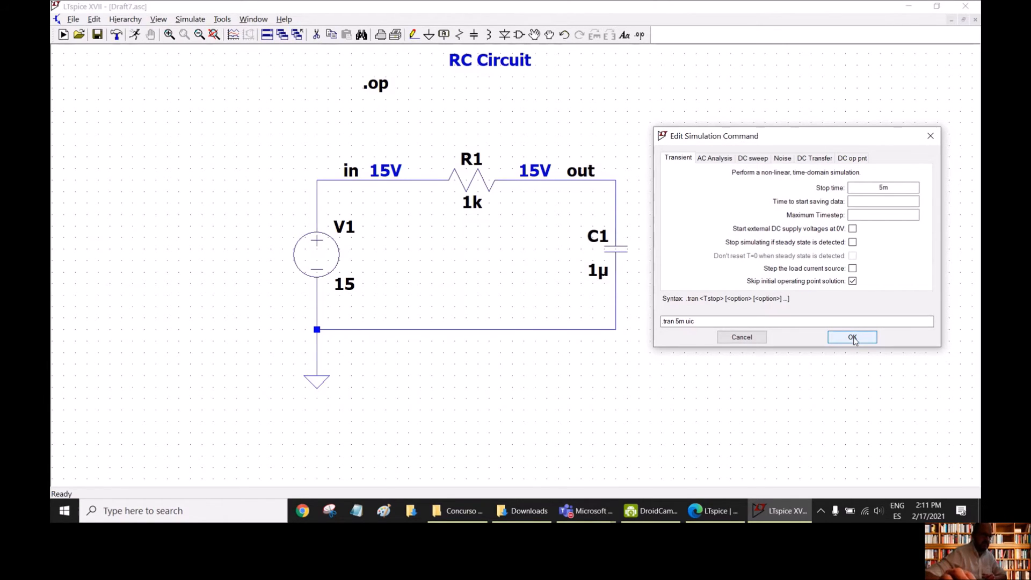
left_click(854, 338)
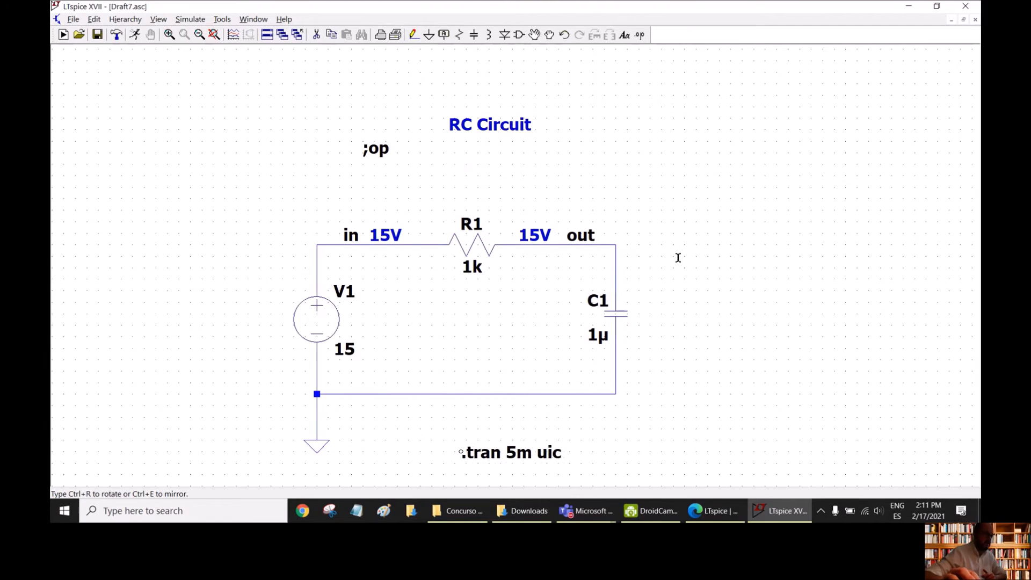
left_click(462, 452)
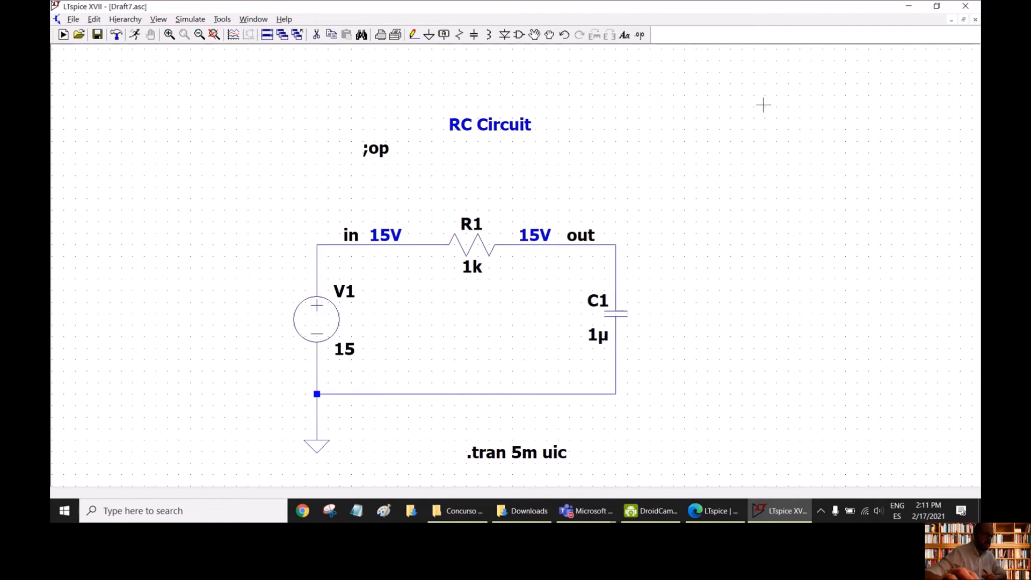
- Move the .tran 5m uic directive under the RC Circuit title and line up the ;op text with it
left_click(534, 456)
left_click(533, 164)
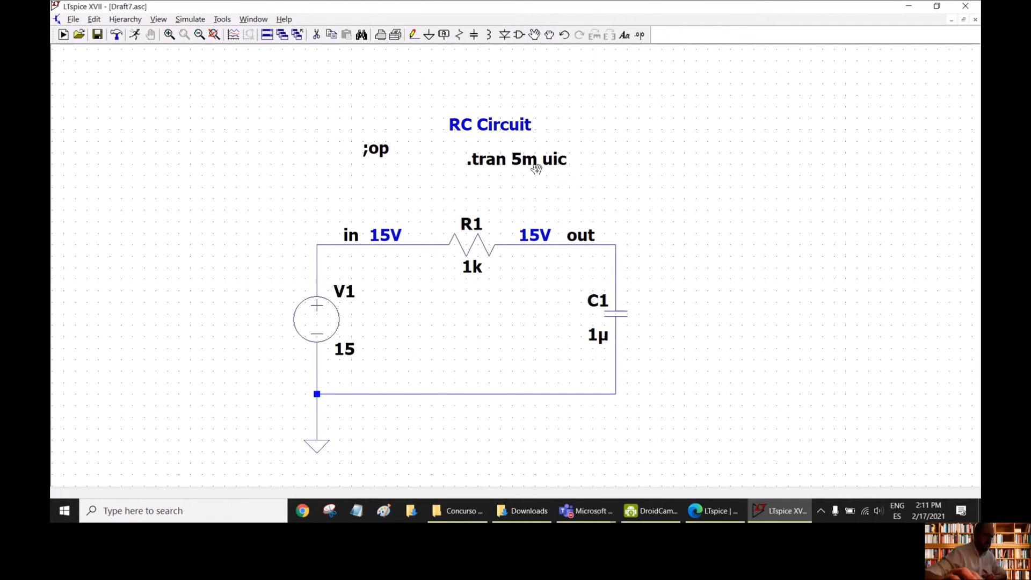
left_click(383, 154)
left_click(385, 171)
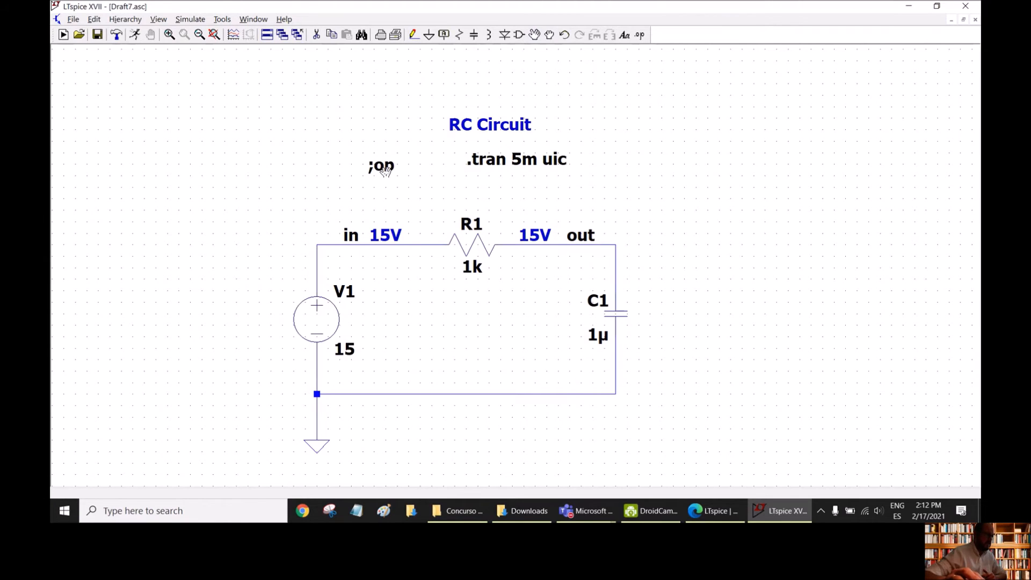
left_click(379, 167)
left_click(374, 161)
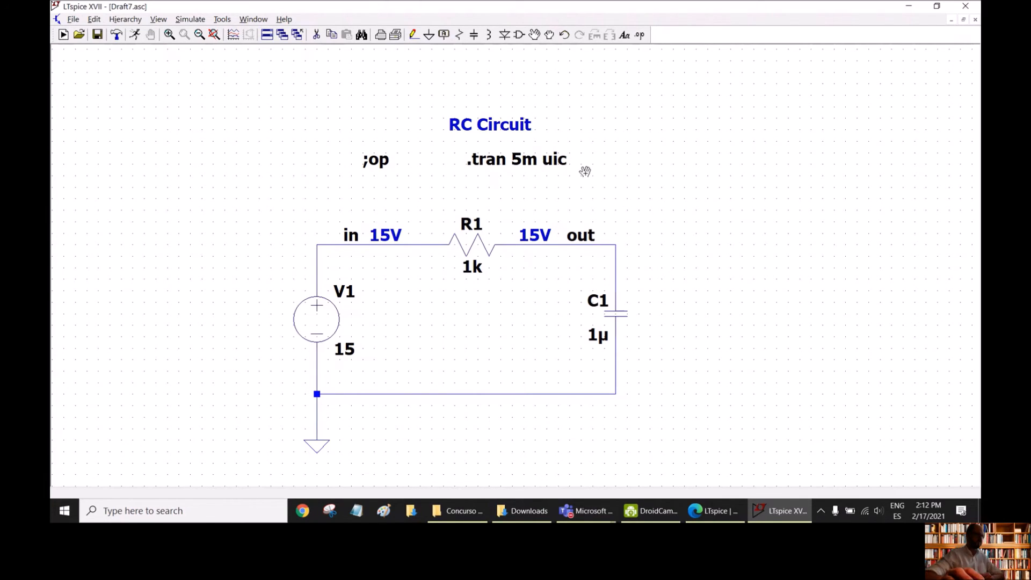
- Run the transient simulation of the RC circuit and make the empty waveform window active
left_click(214, 35)
scroll(902, 151, "up", 1)
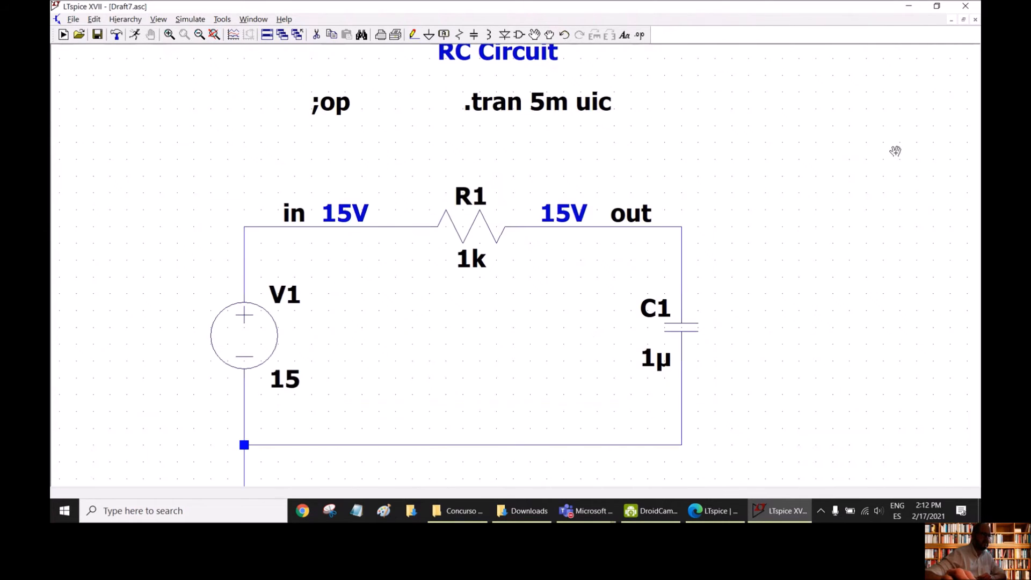
scroll(706, 122, "down", 1)
scroll(703, 117, "down", 2)
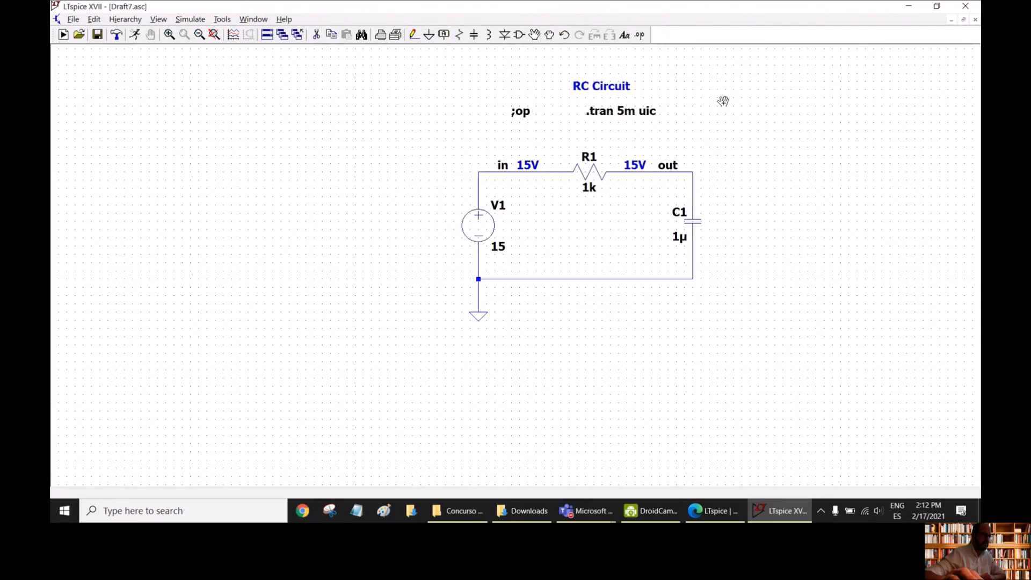
scroll(743, 62, "up", 1)
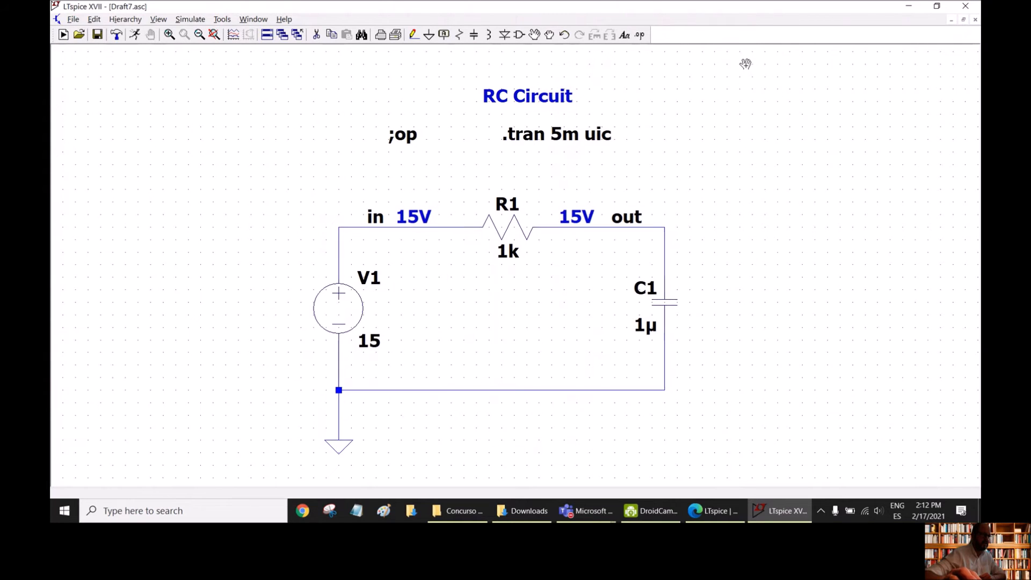
scroll(770, 112, "up", 1)
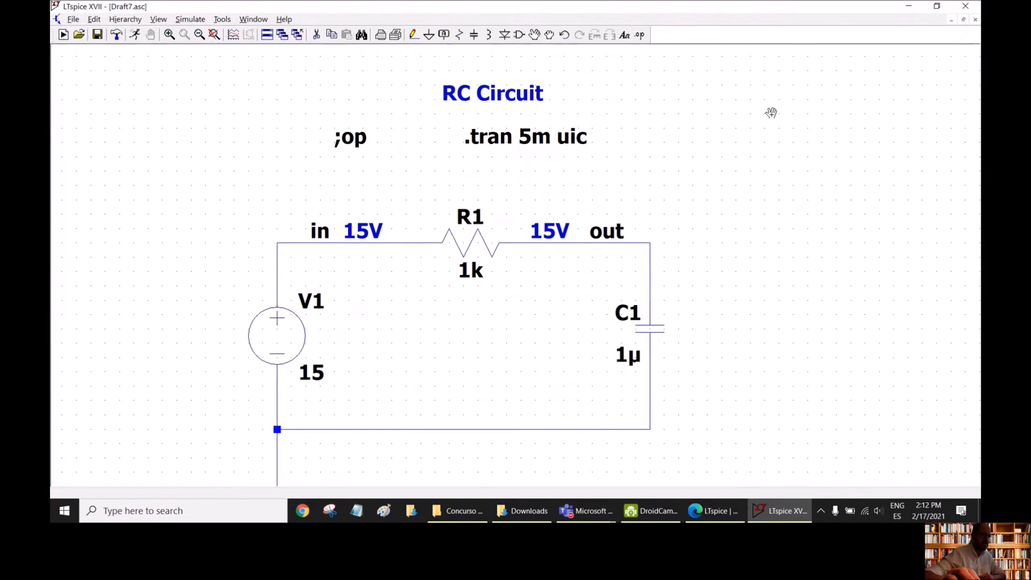
scroll(773, 267, "down", 1)
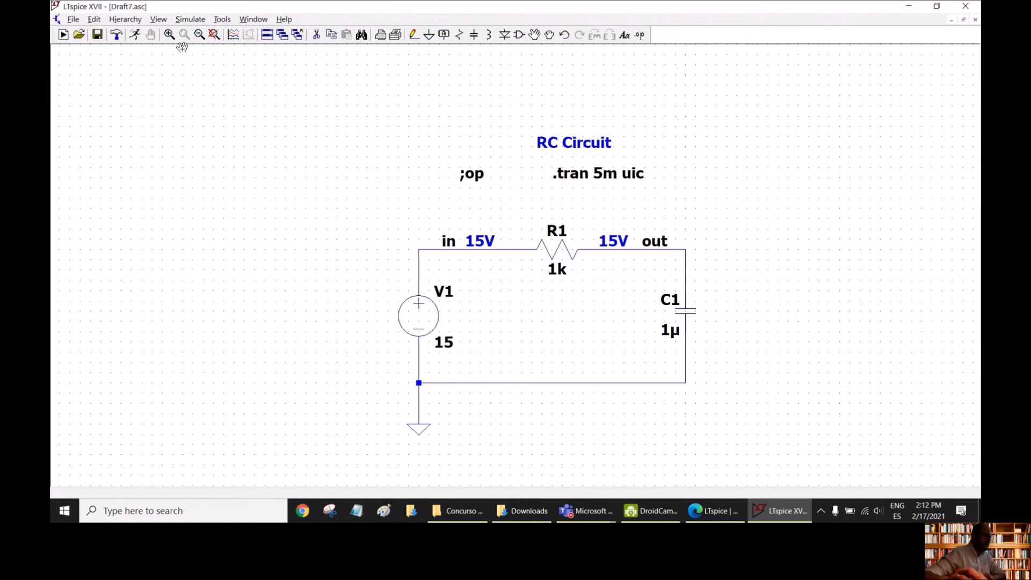
left_click(184, 21)
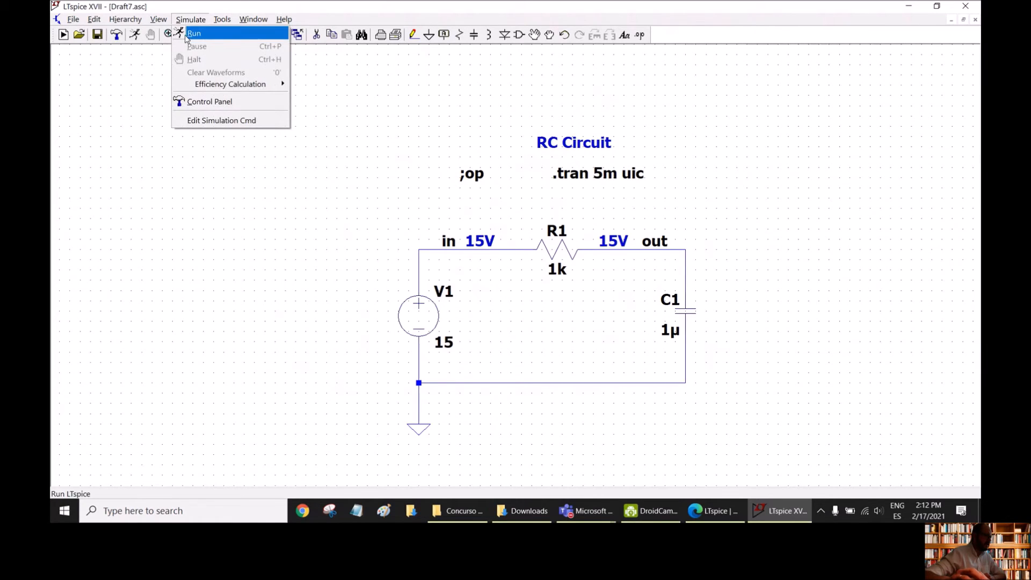
left_click(137, 68)
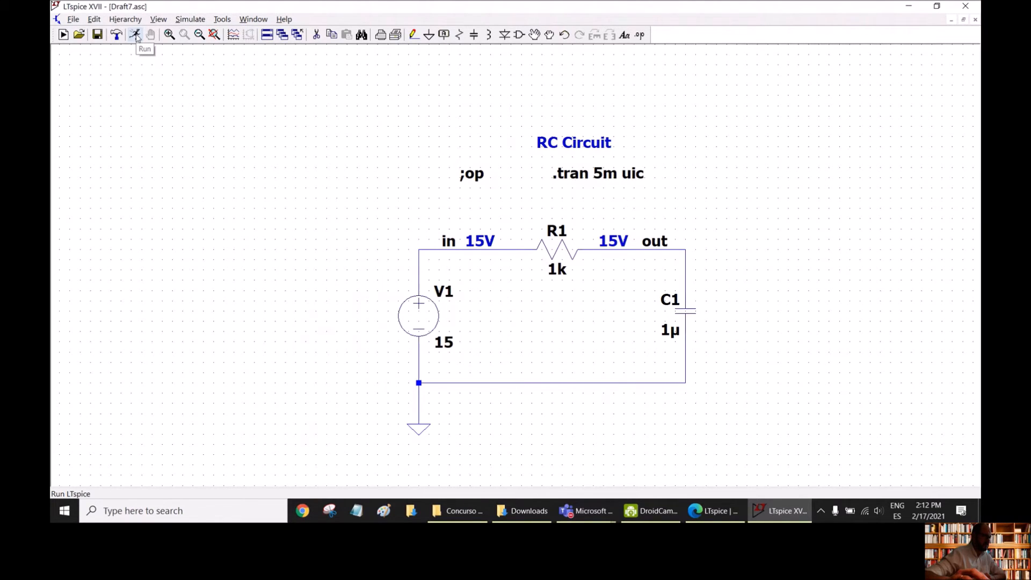
left_click(136, 35)
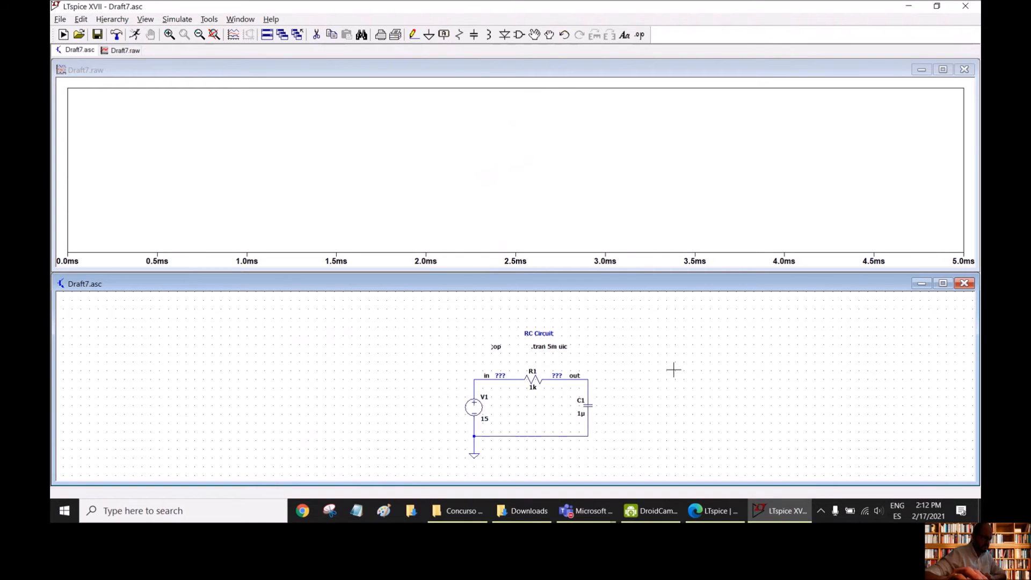
scroll(669, 366, "up", 1)
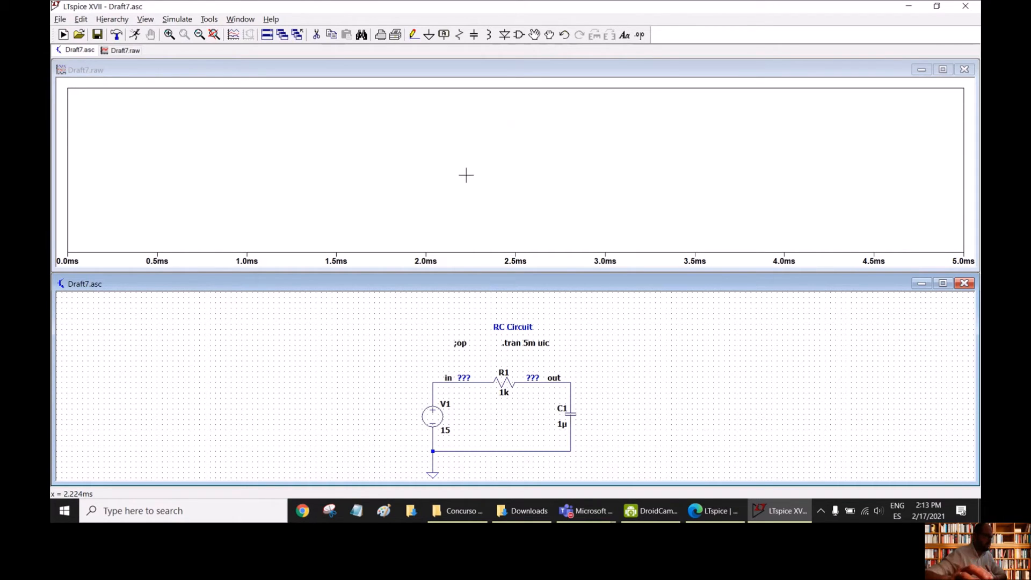
left_click(240, 75)
left_click(204, 20)
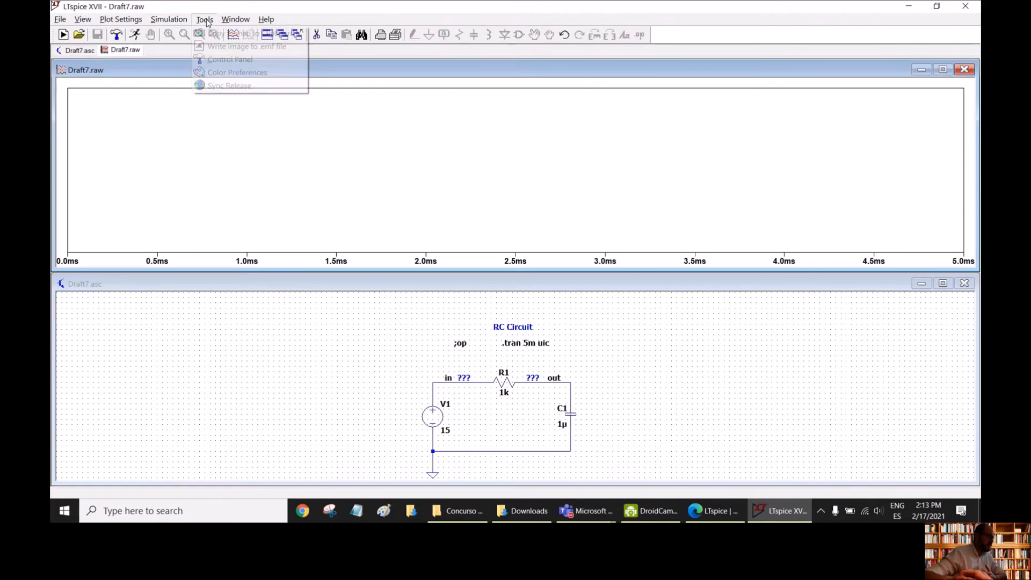
left_click(230, 85)
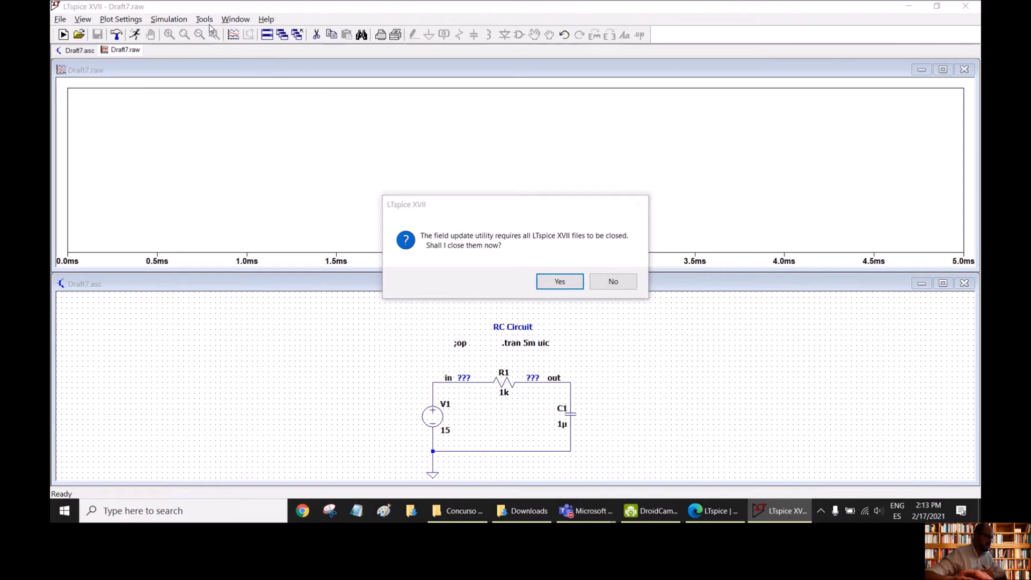
left_click(619, 286)
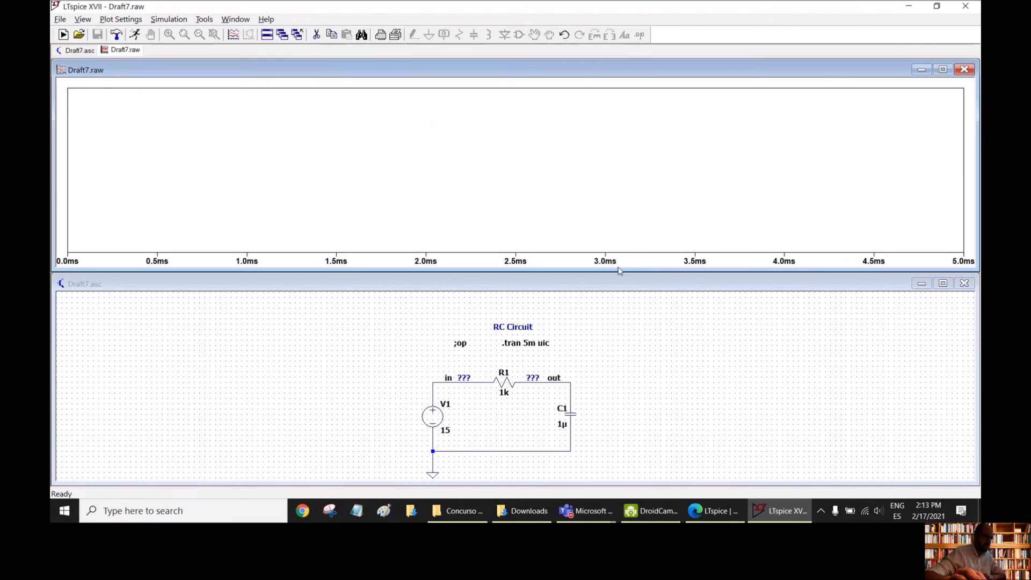
- Restore the default waveform colors in the color preferences and apply them to the plot window
left_click(204, 20)
left_click(231, 72)
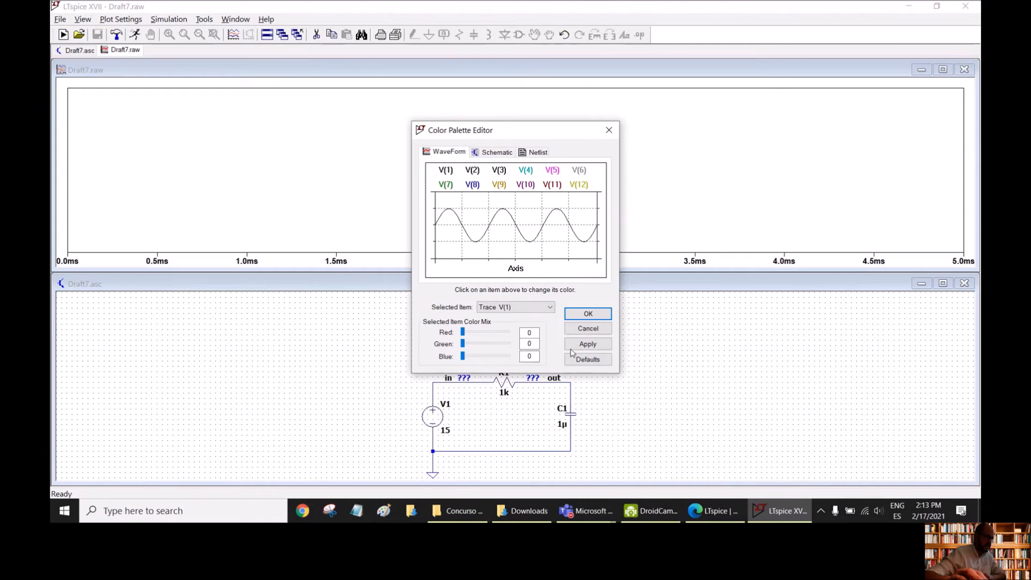
left_click(588, 359)
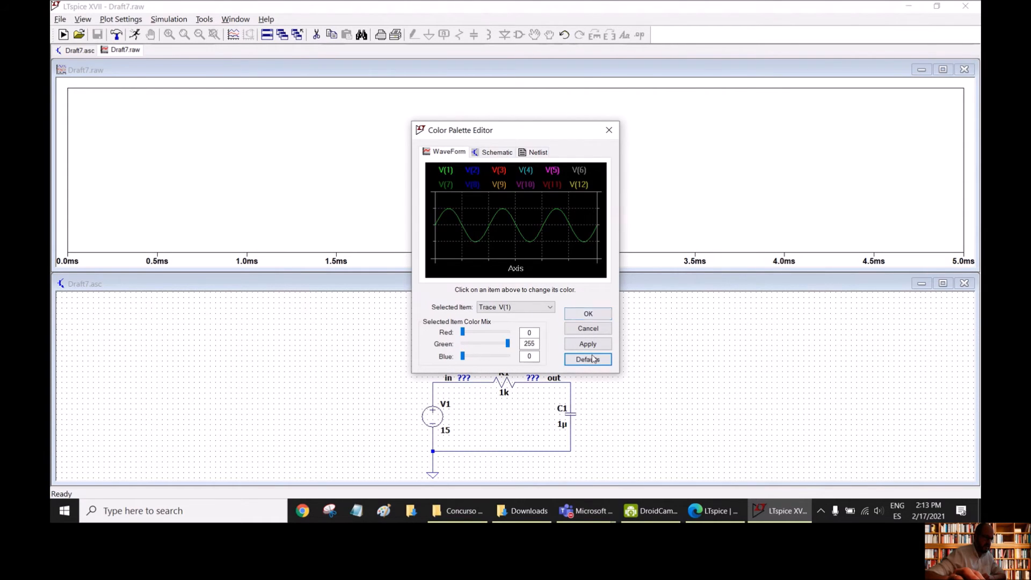
left_click(592, 345)
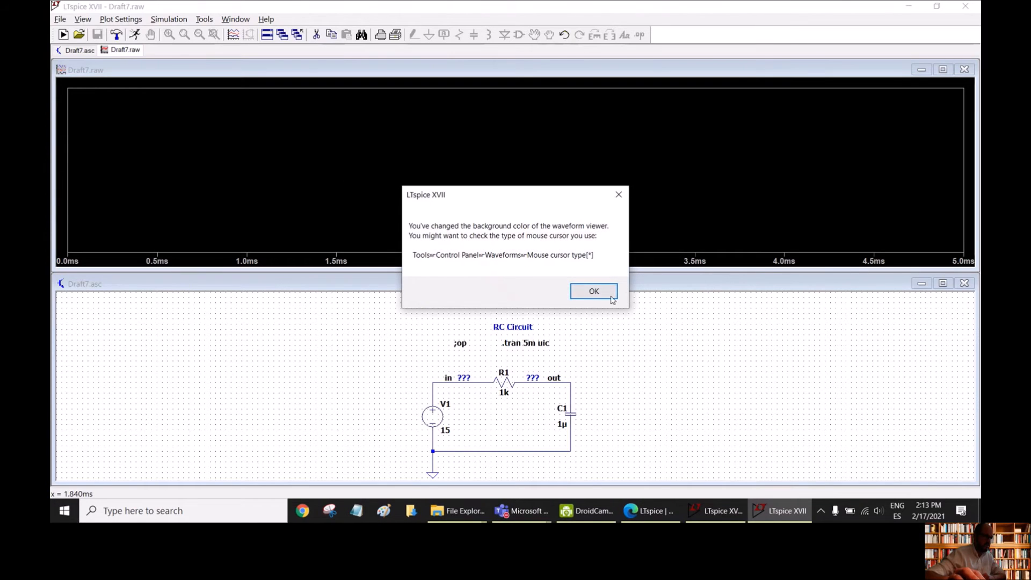
left_click(593, 291)
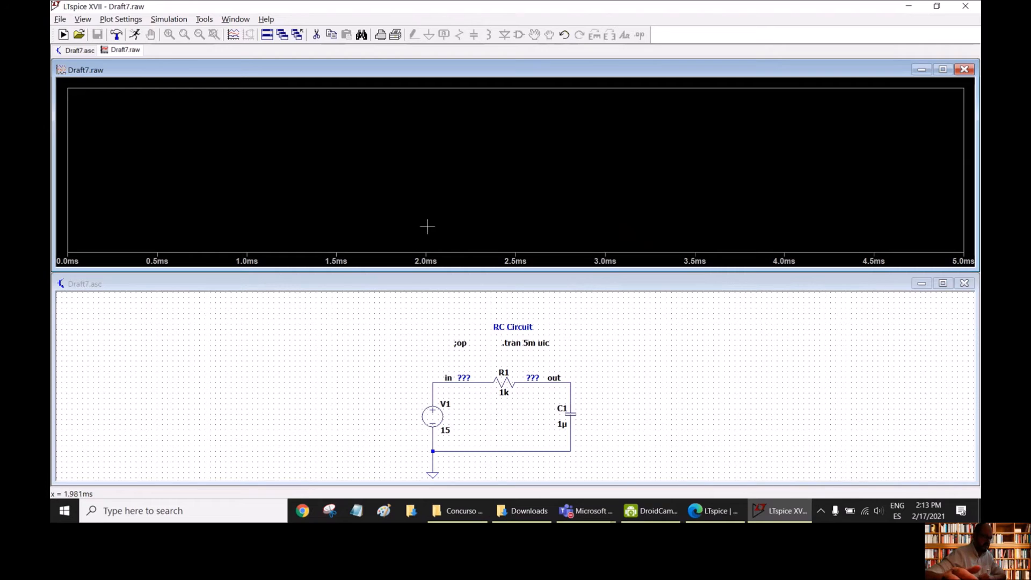
- Plot the voltage at the out node and the current through capacitor C1 from the schematic
left_click(593, 378)
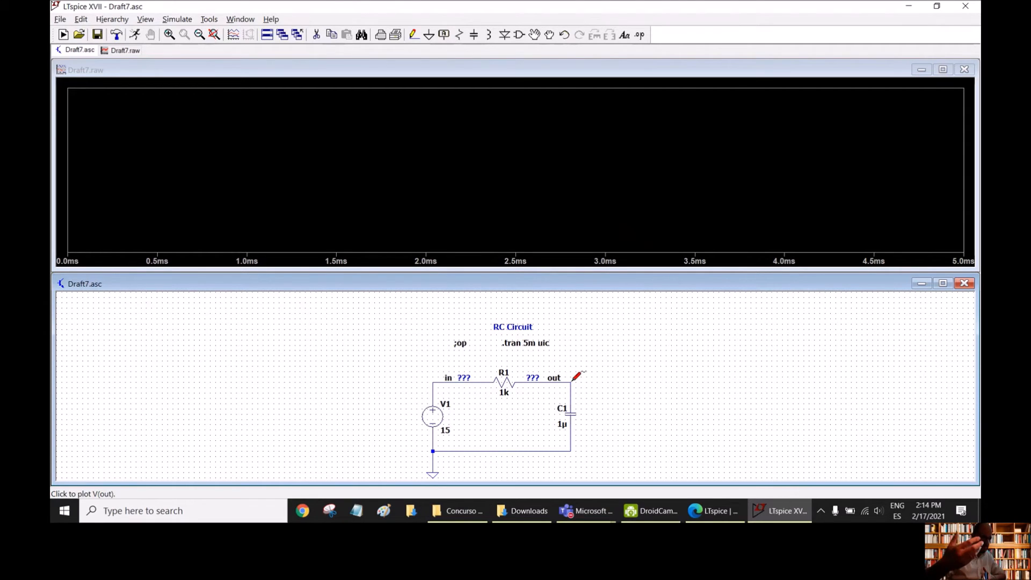
left_click(573, 380)
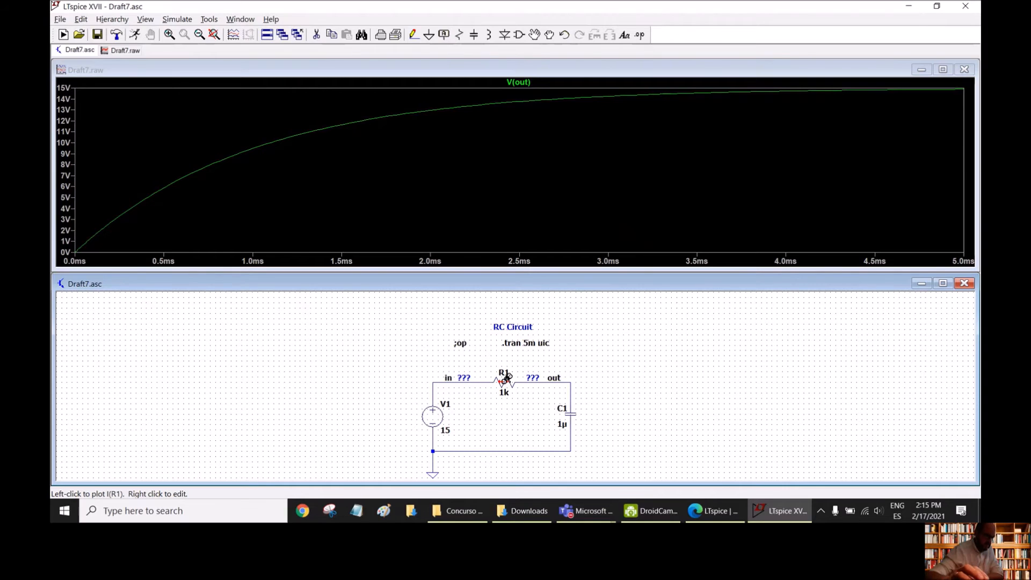
left_click(573, 410)
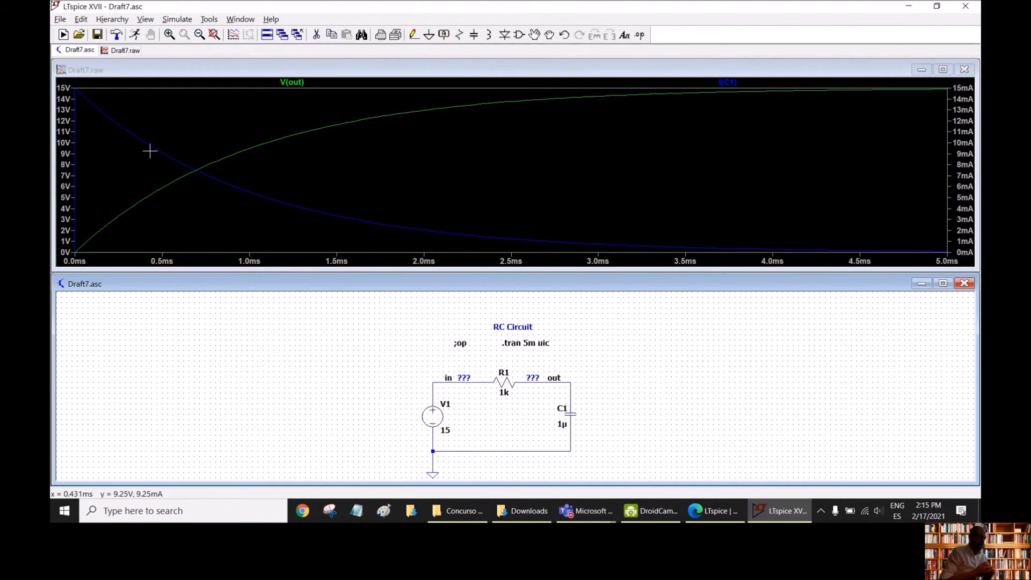
- Add a second plot pane to the waveform window and plot the current through C1 in it
left_click(366, 158)
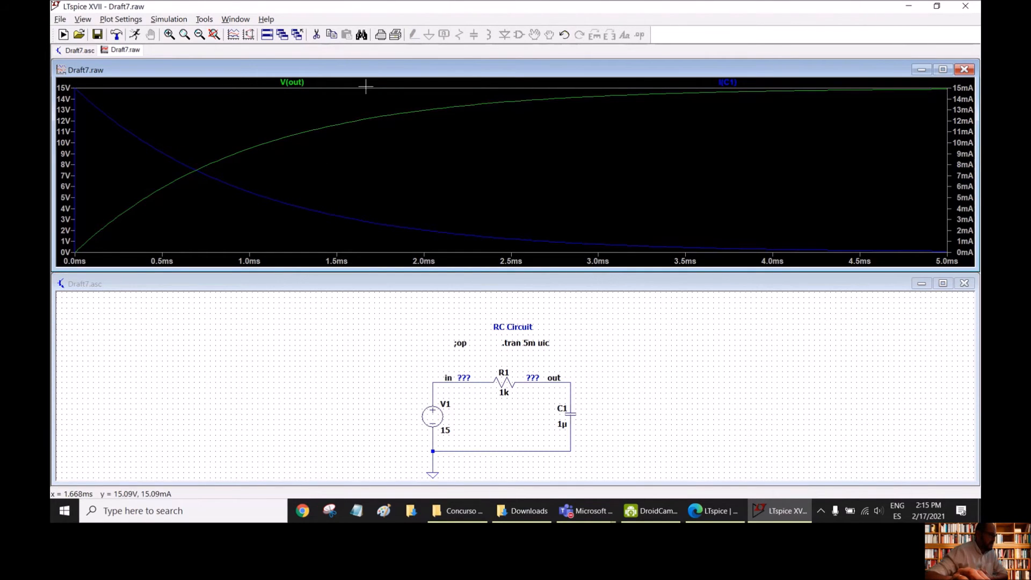
right_click(410, 164)
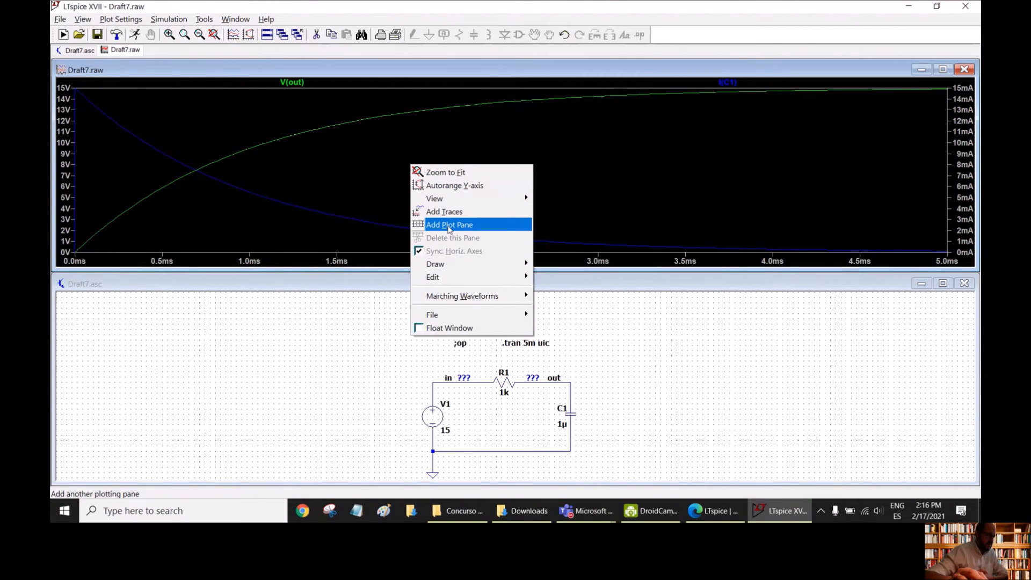
left_click(452, 228)
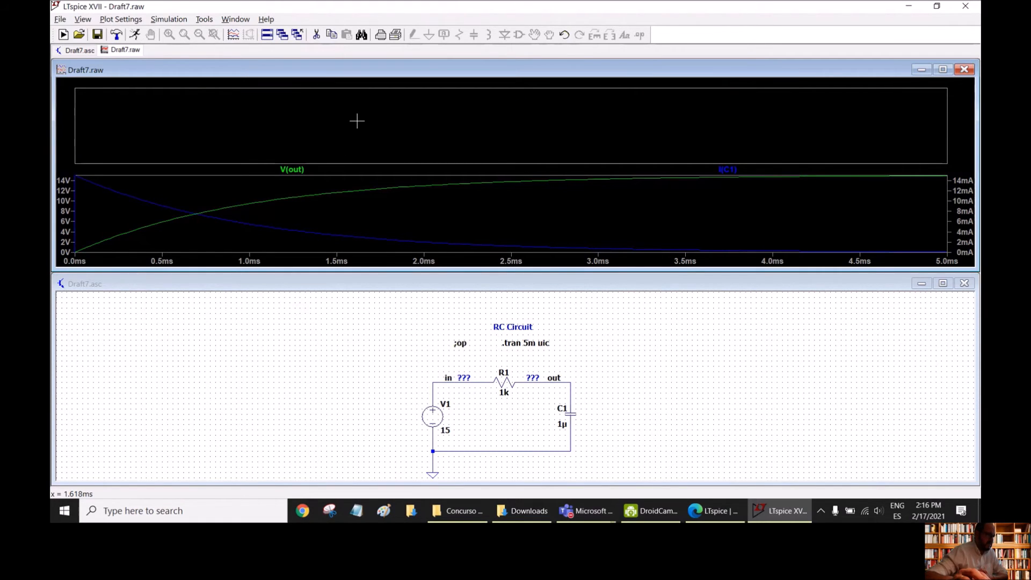
left_click(509, 287)
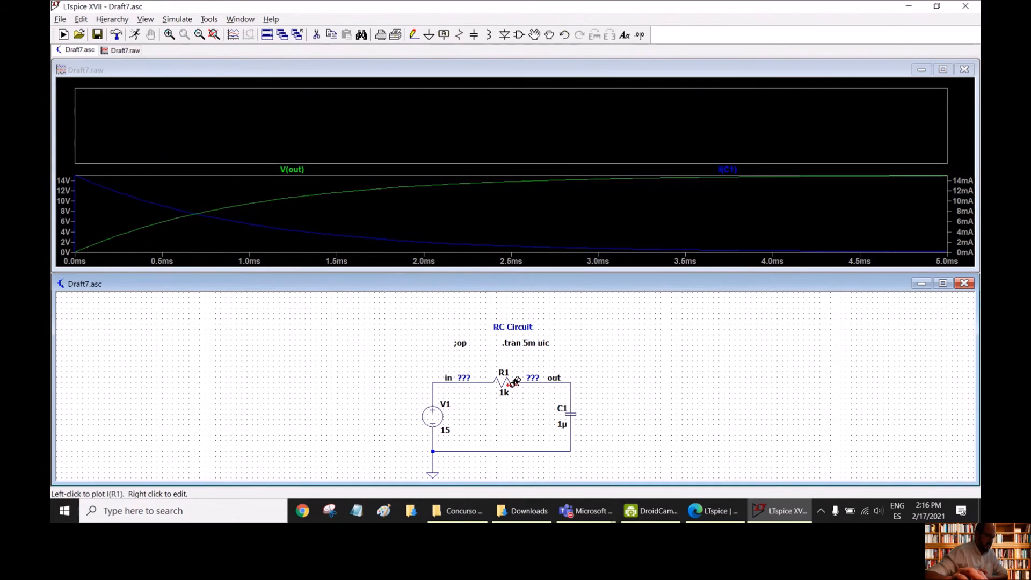
left_click(572, 412)
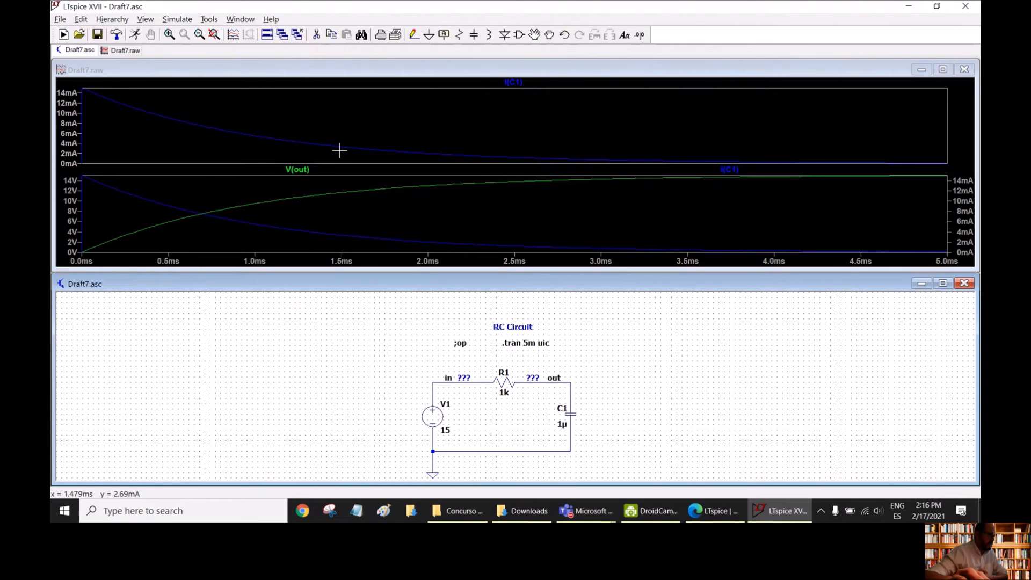
- Delete the duplicate I(C1) trace from the plot pane that also shows V(out)
right_click(731, 170)
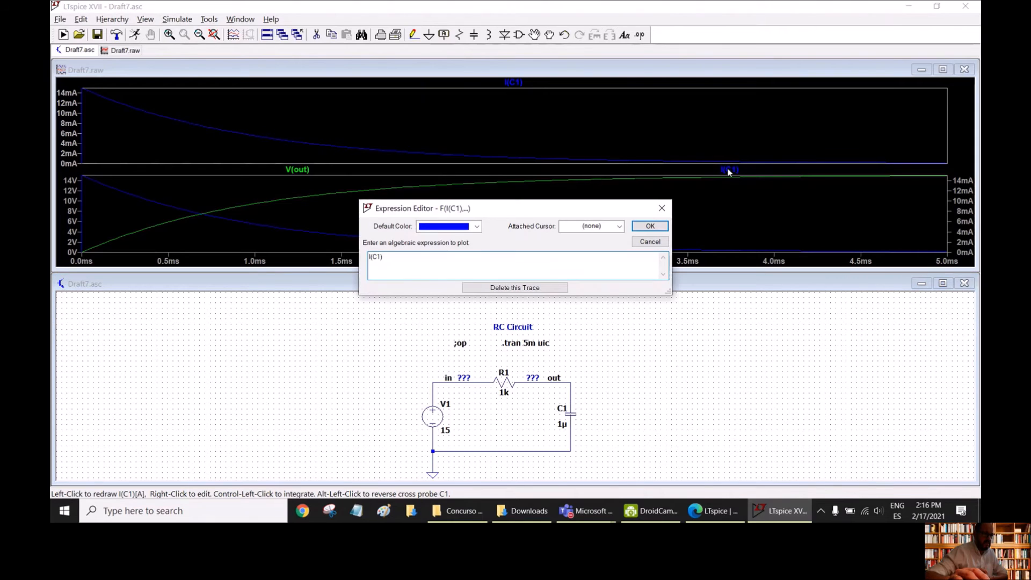
left_click(618, 226)
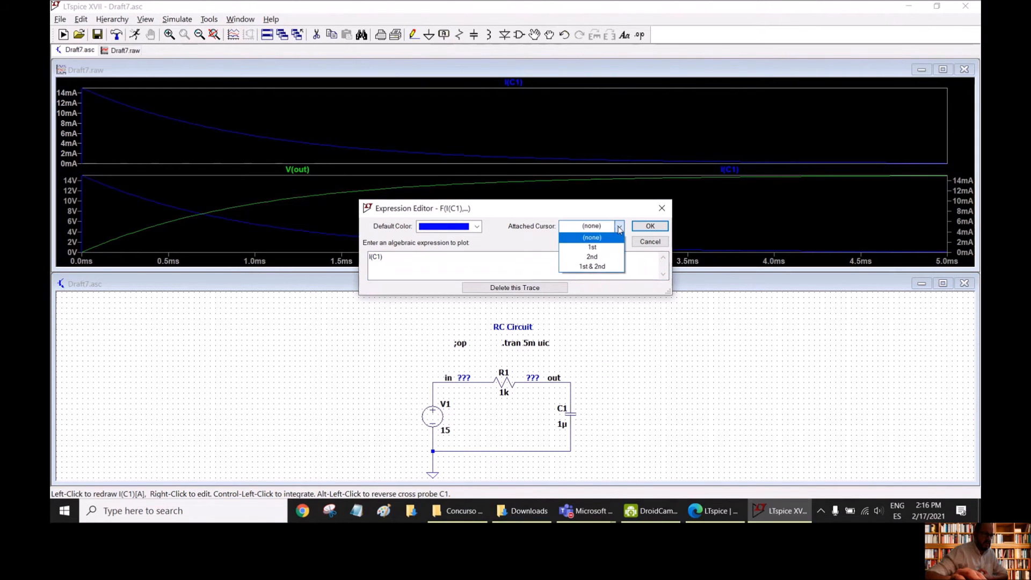
left_click(590, 237)
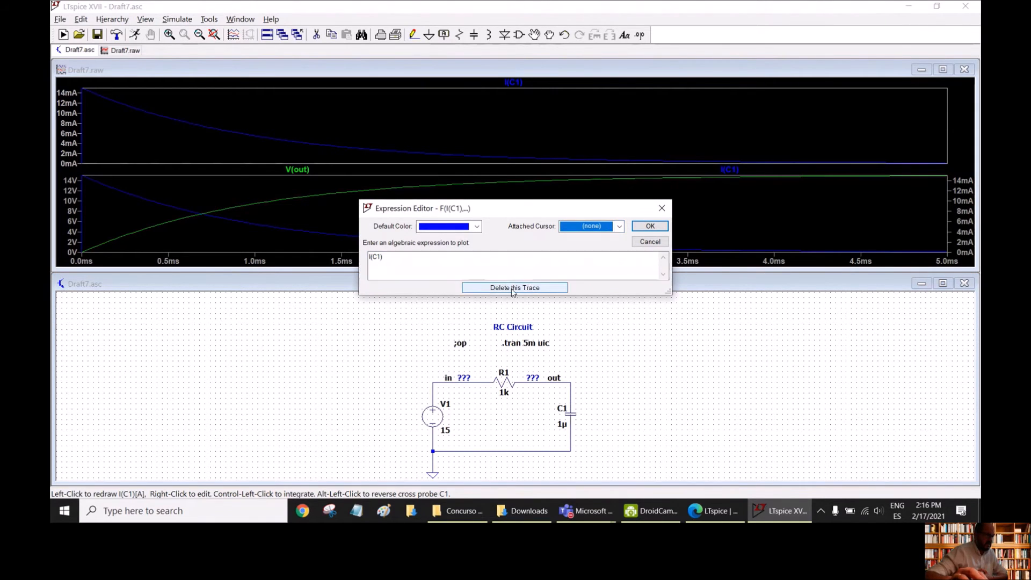
left_click(535, 289)
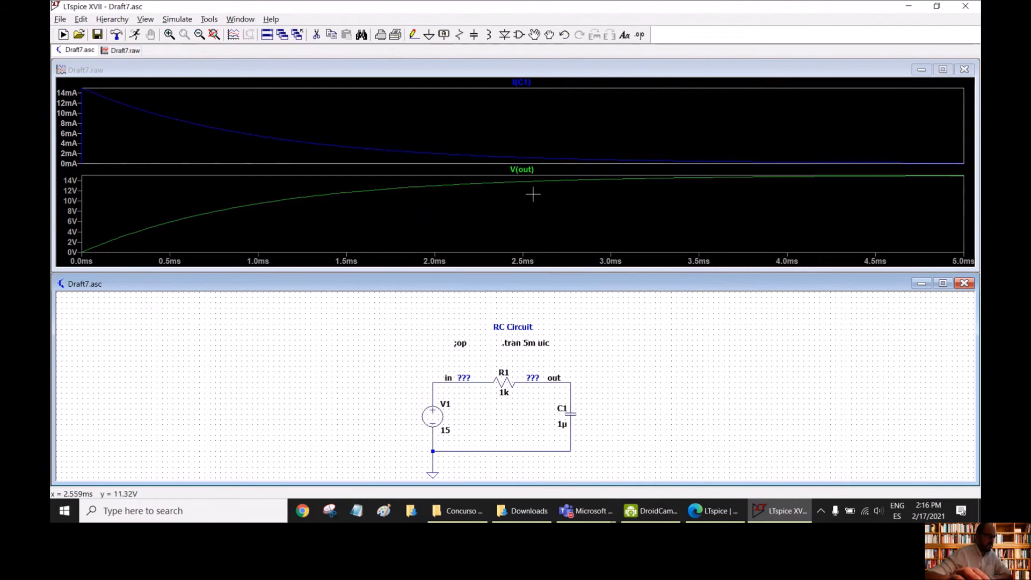
- Attach the 1st cursor to the V(out) trace
right_click(524, 170)
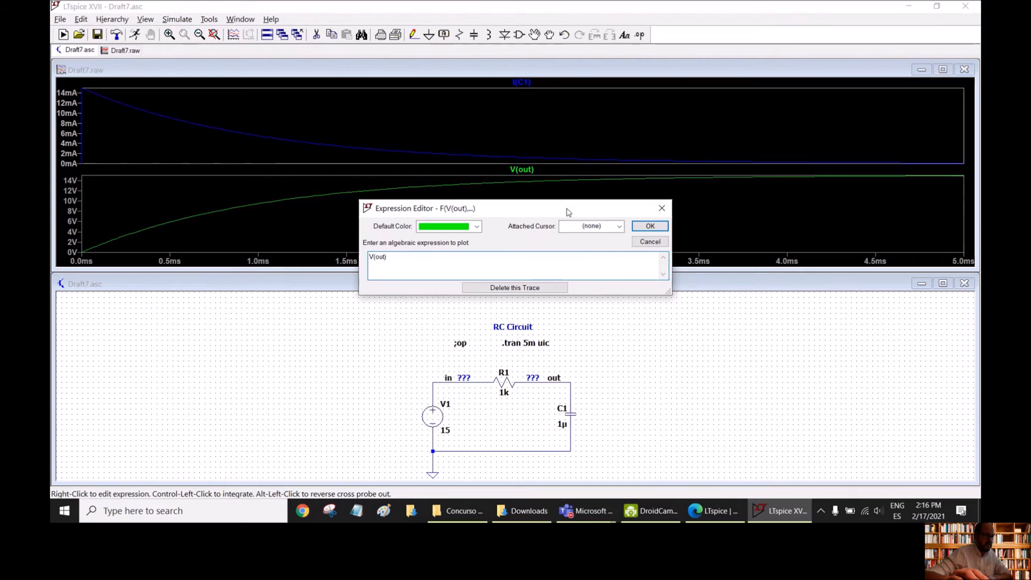
left_click(593, 227)
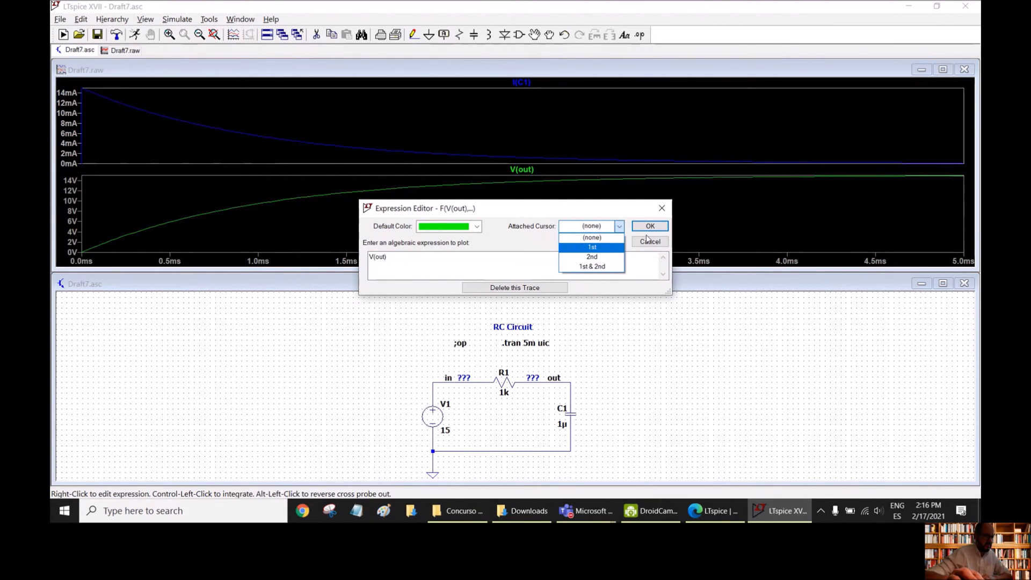
left_click(650, 228)
left_click(593, 226)
left_click(593, 246)
left_click(649, 226)
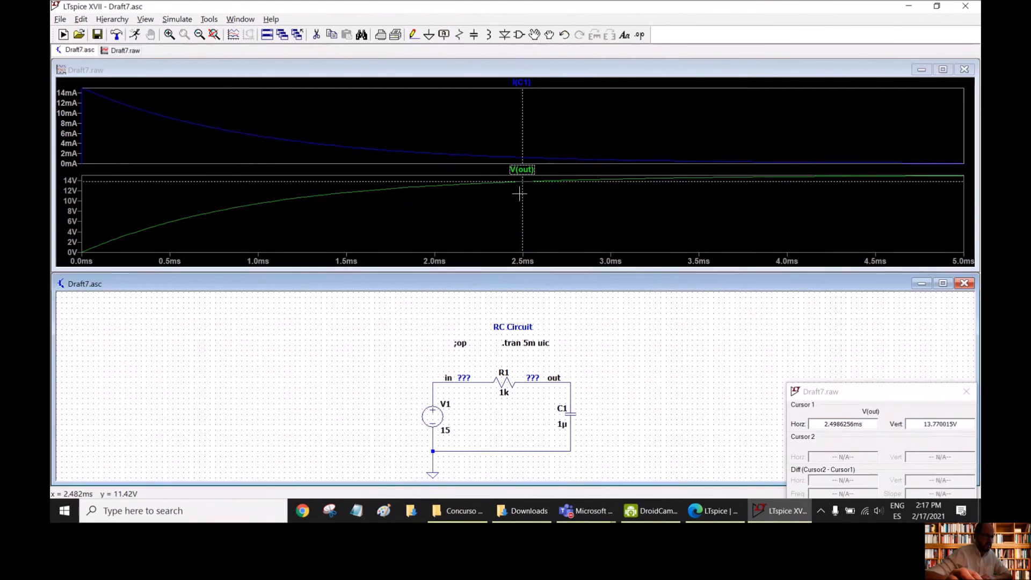
- Position cursor 1 at about 1 ms on V(out) to read the voltage there, and close the cursor readout
left_click_drag(521, 195, 264, 199)
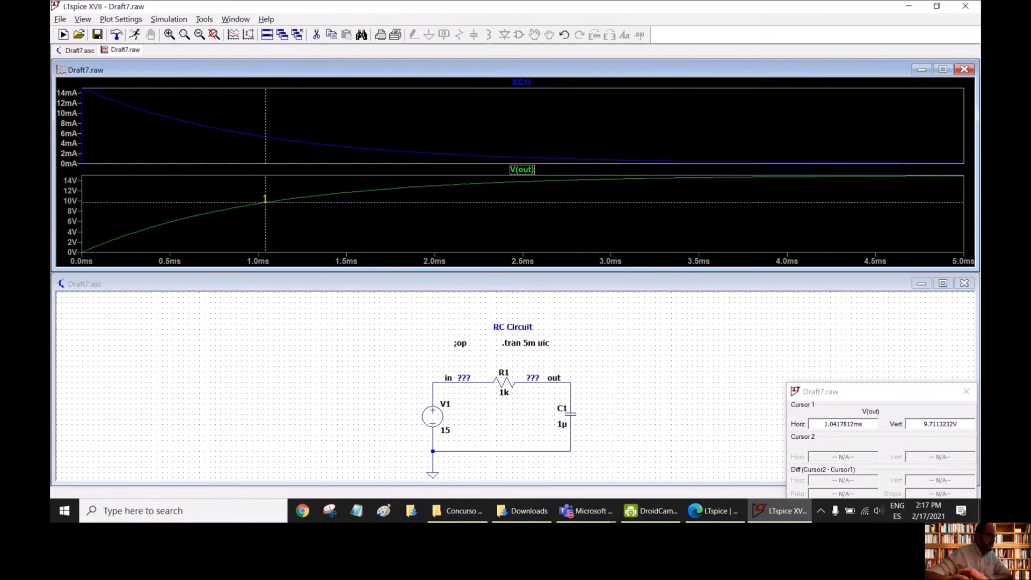
left_click_drag(265, 200, 252, 200)
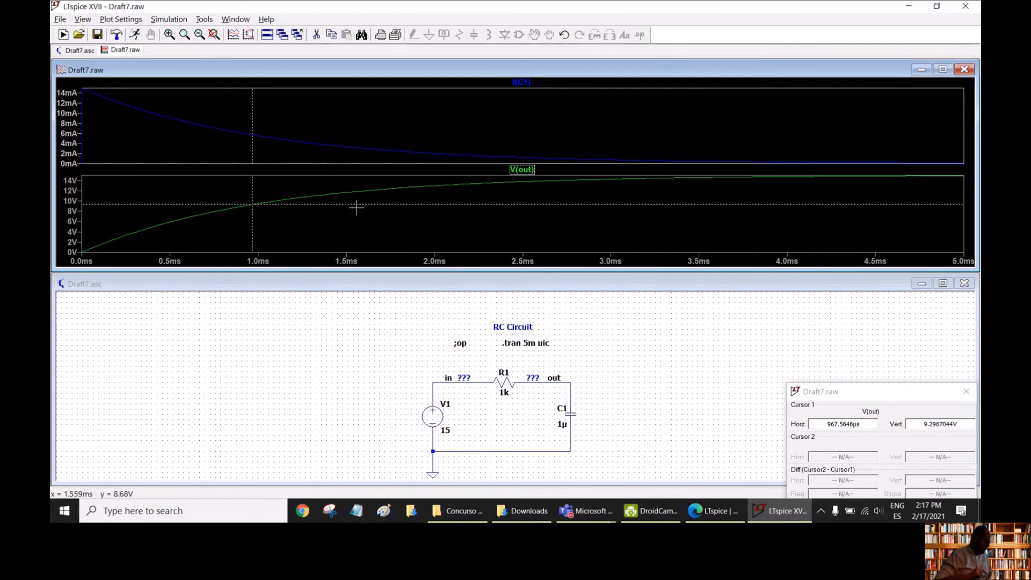
left_click_drag(884, 396, 746, 276)
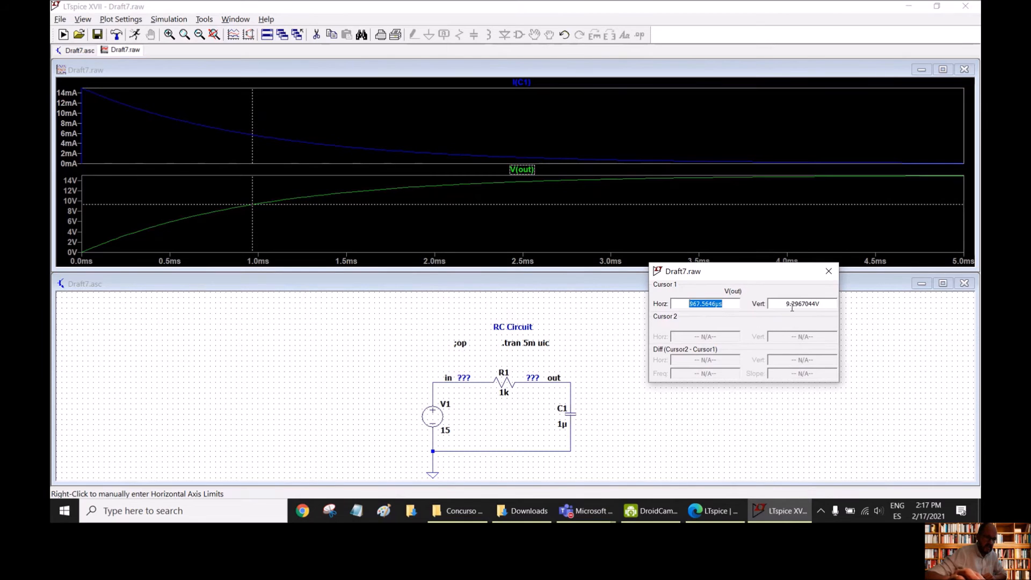
mouse_move(251, 223)
left_mouse_down()
mouse_move(286, 221)
mouse_move(258, 225)
left_mouse_up()
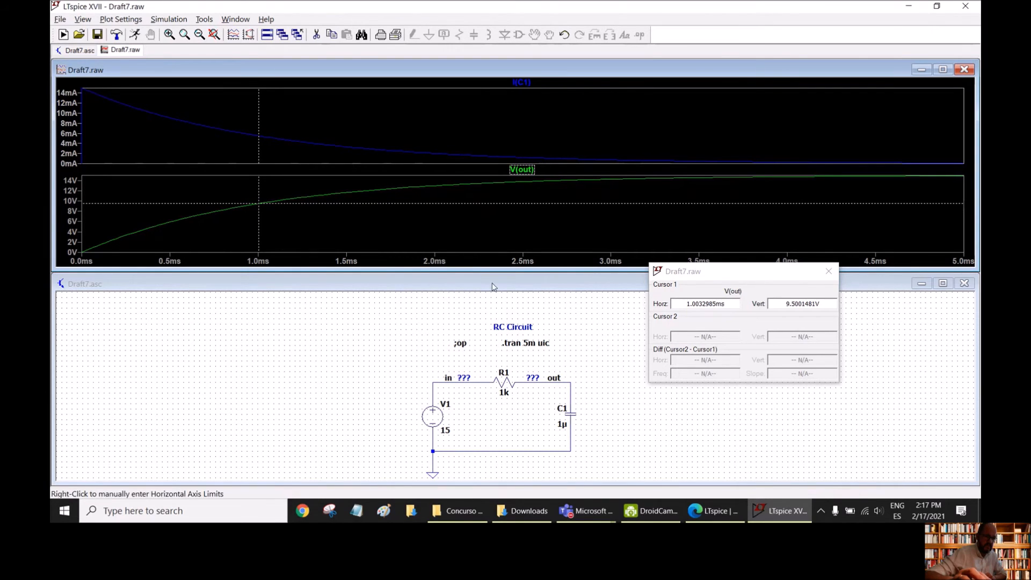
left_click_drag(259, 224, 256, 226)
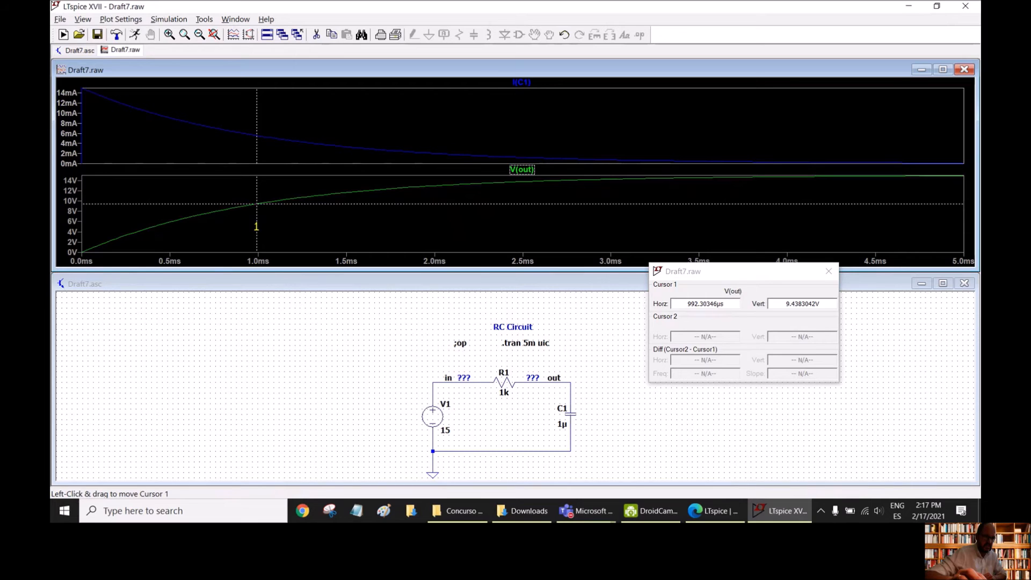
left_click_drag(256, 227, 258, 227)
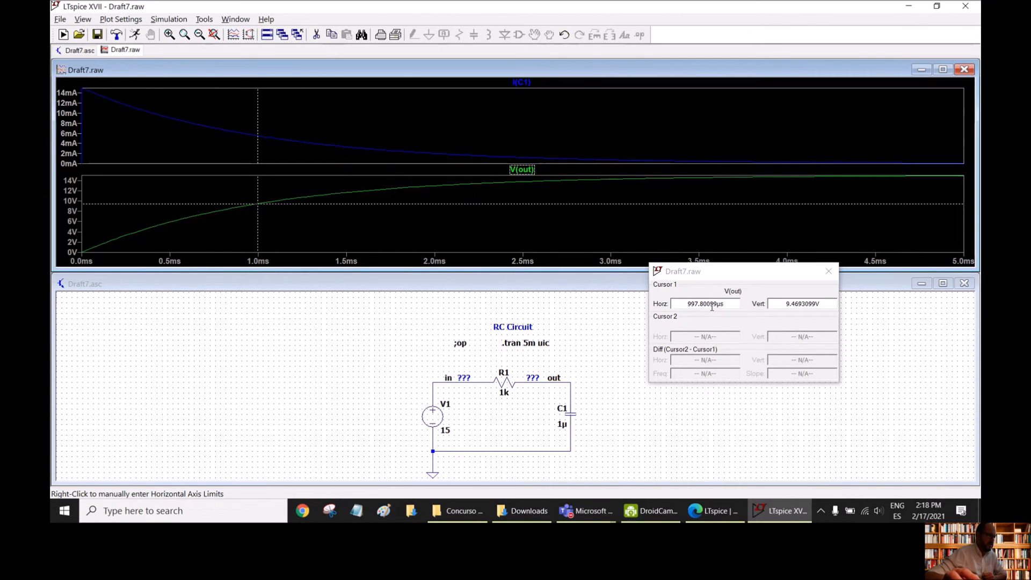
left_click_drag(737, 271, 807, 344)
left_click(898, 344)
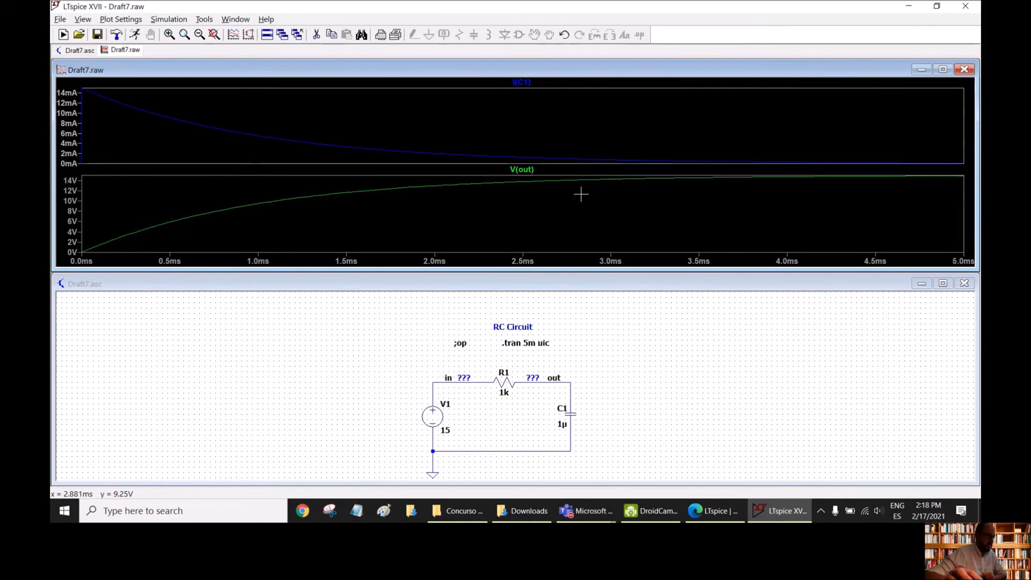
- Delete the I(C1) trace from its separate pane and plot the current through C1 in the pane with V(out)
right_click(522, 83)
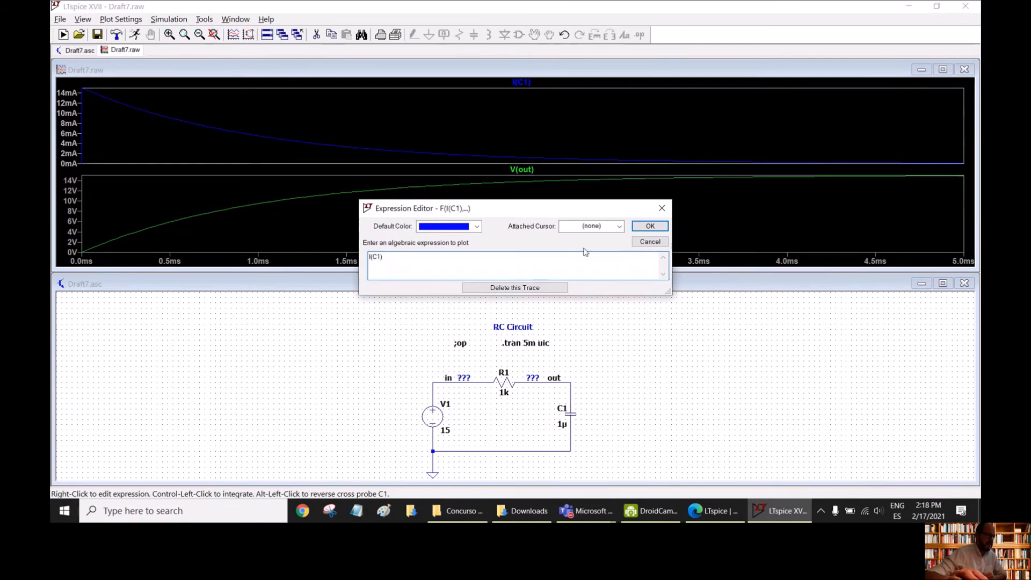
left_click(519, 288)
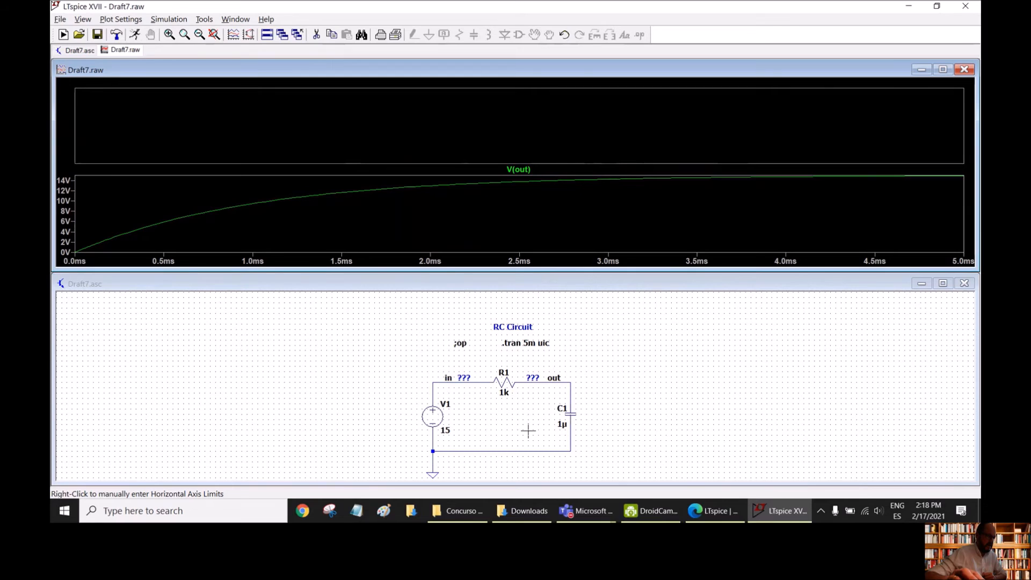
left_click(570, 413)
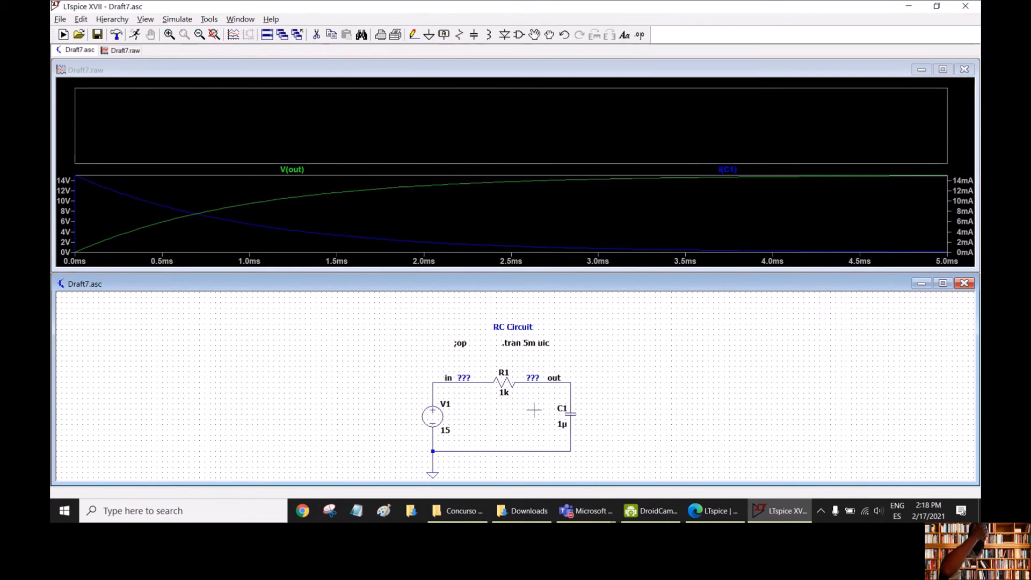
- Add the capacitor power expression I(C1)*V(out) as a trace in the empty plot pane
left_click(435, 116)
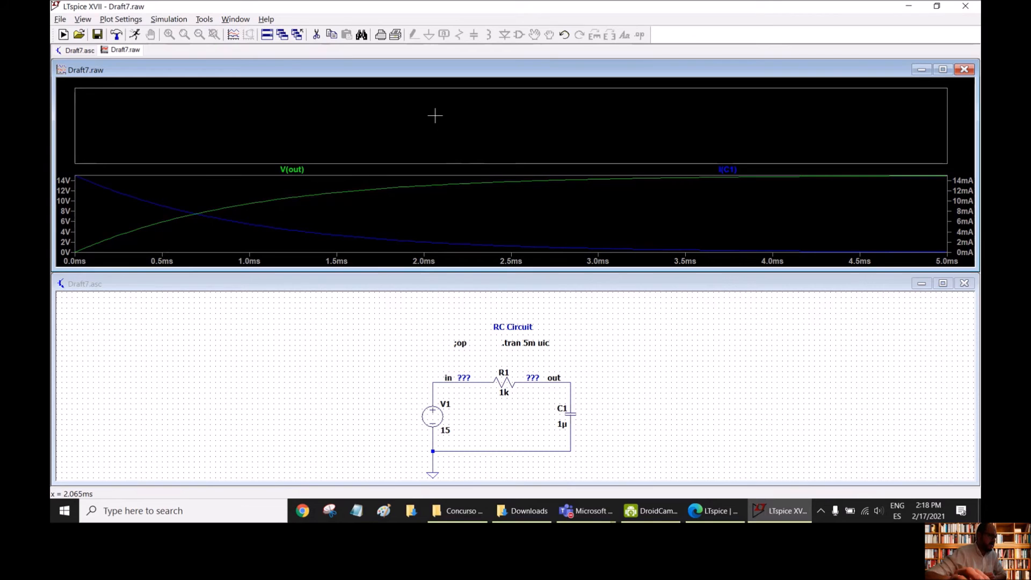
right_click(435, 116)
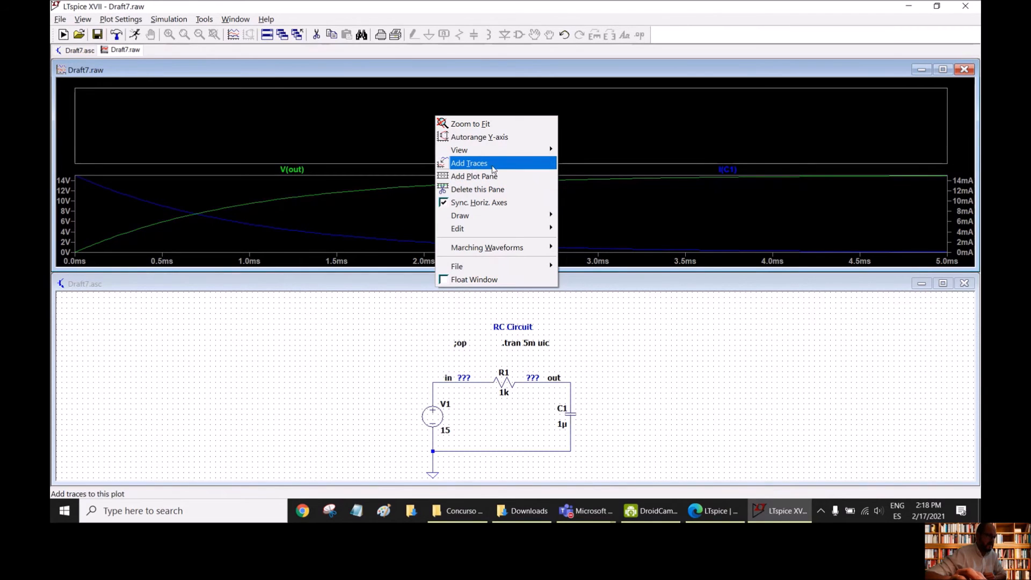
left_click(475, 168)
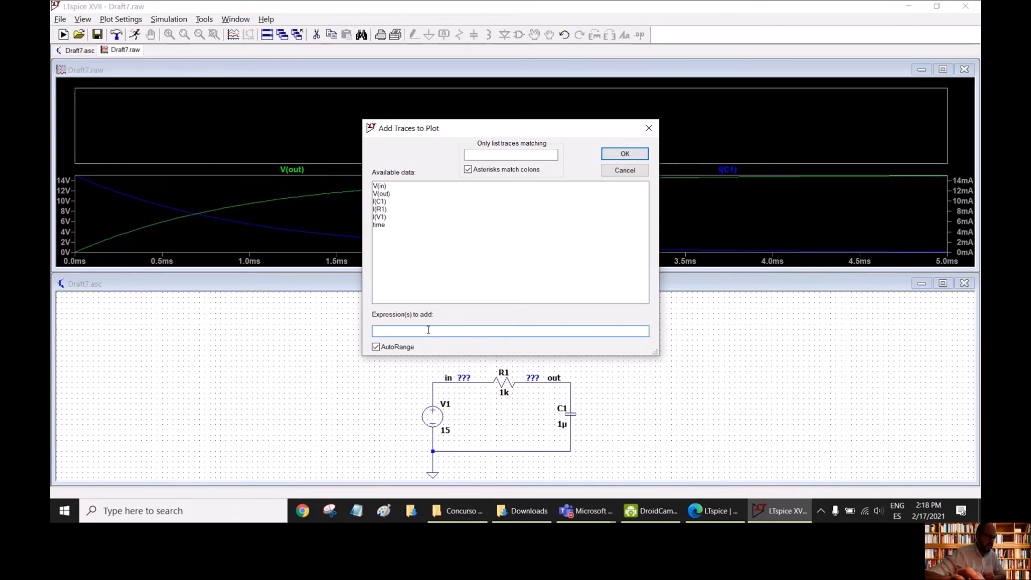
left_click_drag(484, 127, 378, 91)
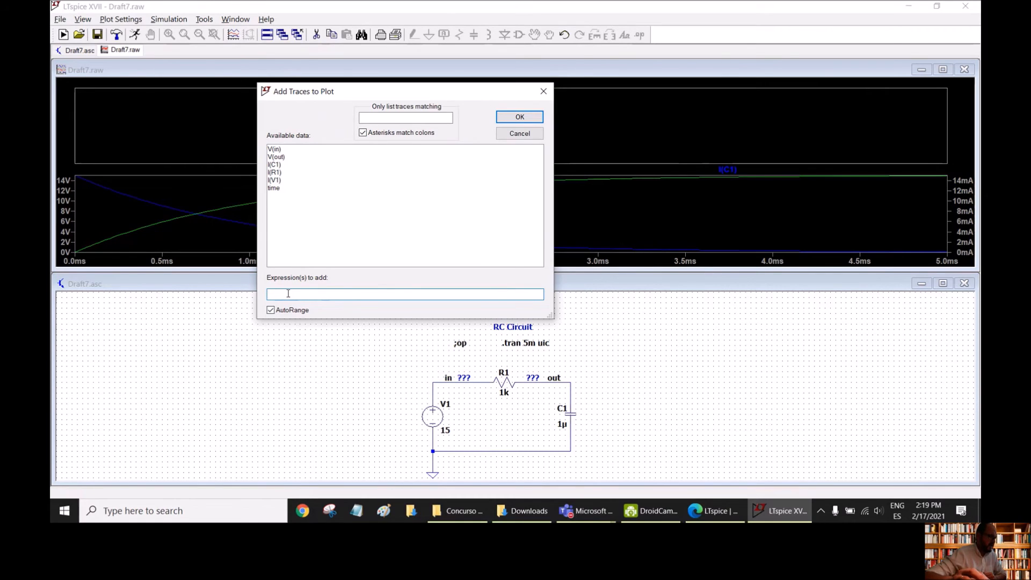
left_click(278, 166)
left_click(302, 291)
type("*")
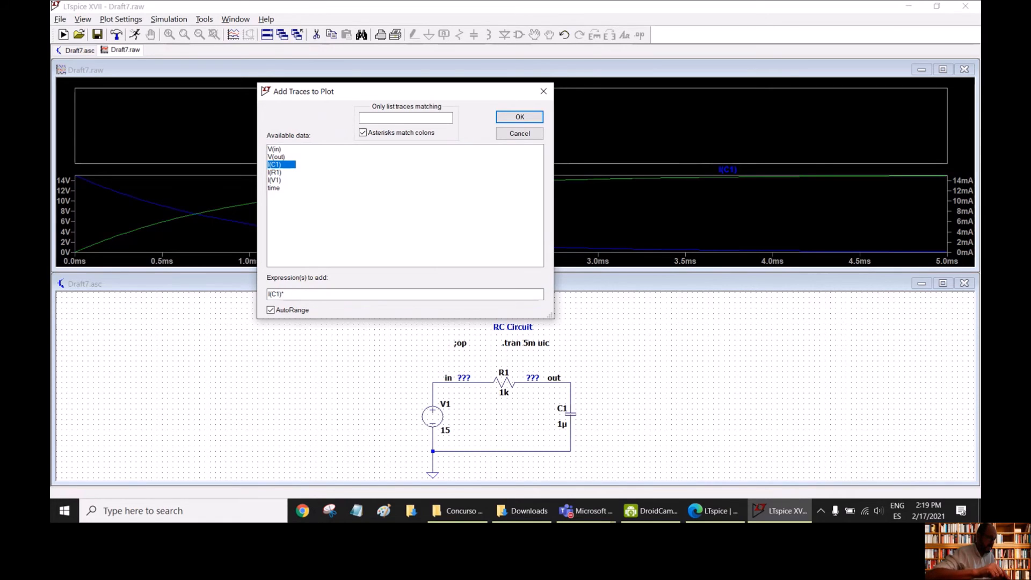
left_click(279, 156)
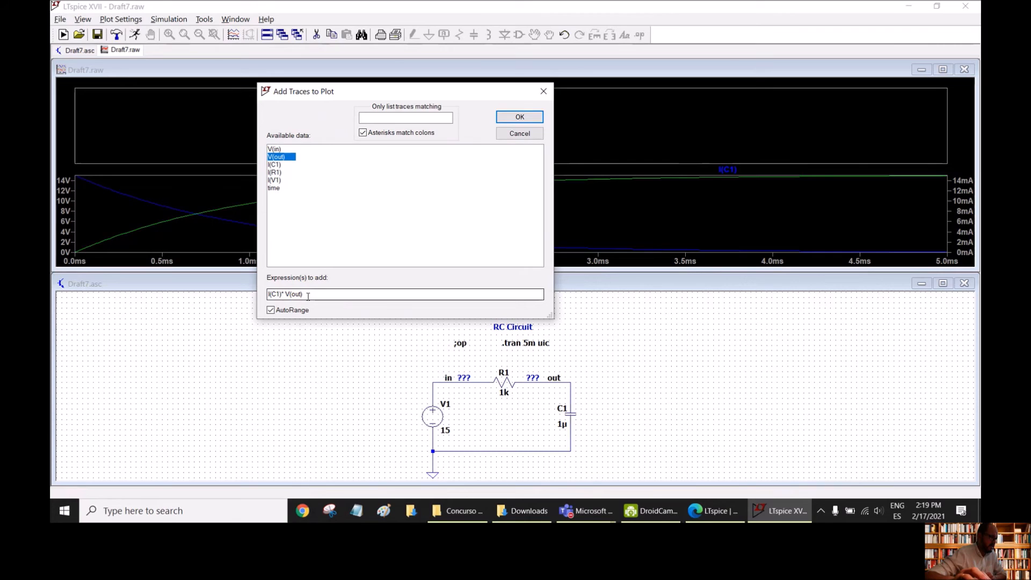
left_click(519, 117)
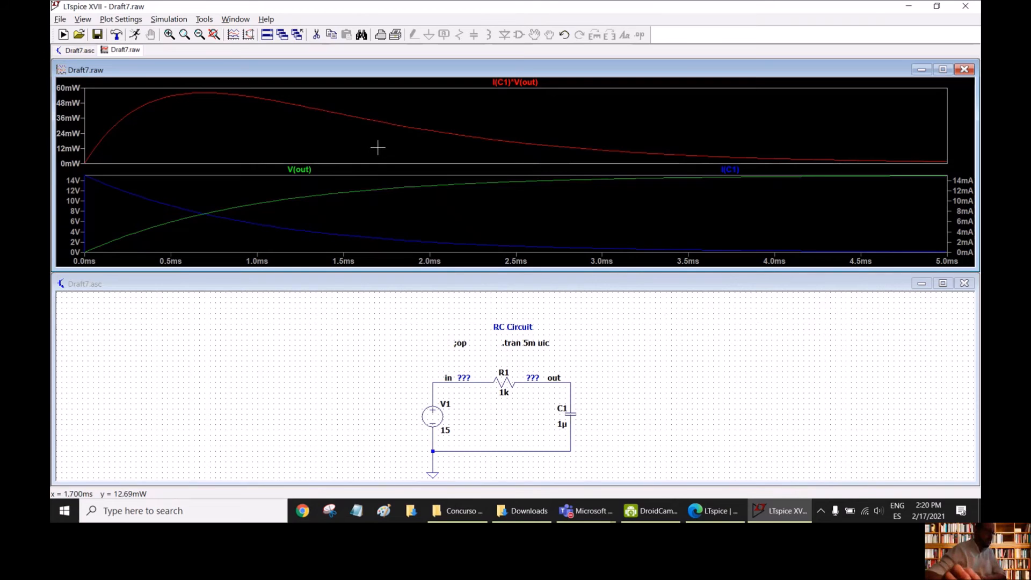
- Examine the average and integral of the I(C1)*V(out) waveform, and close the summary
left_click(511, 82, "ctrl")
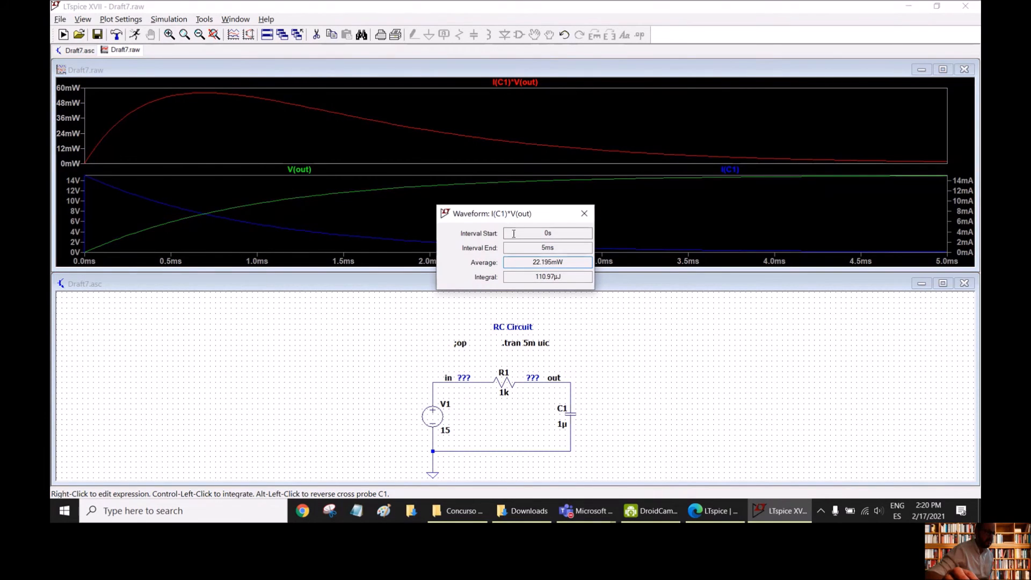
left_click_drag(524, 215, 601, 161)
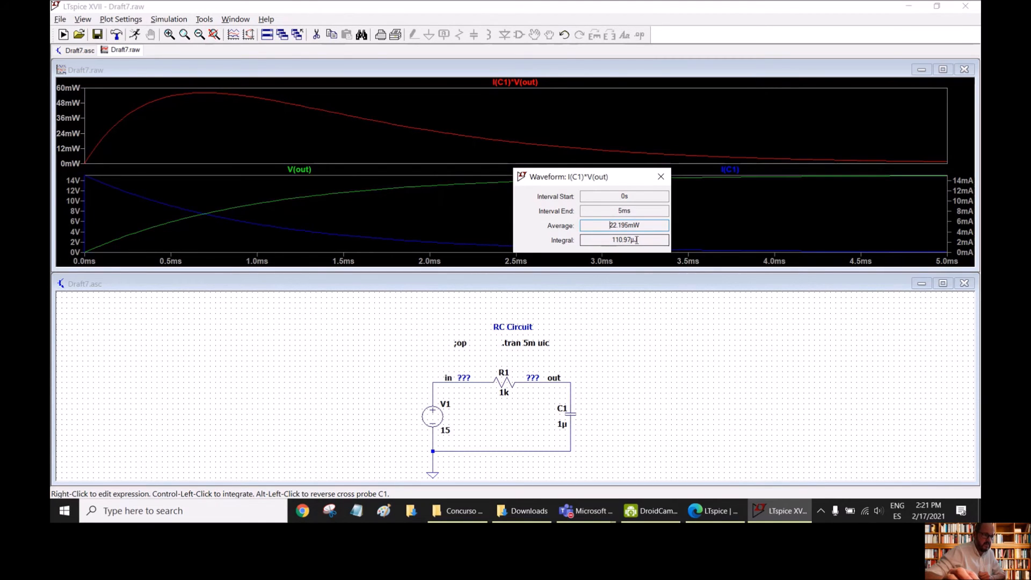
left_click(661, 176)
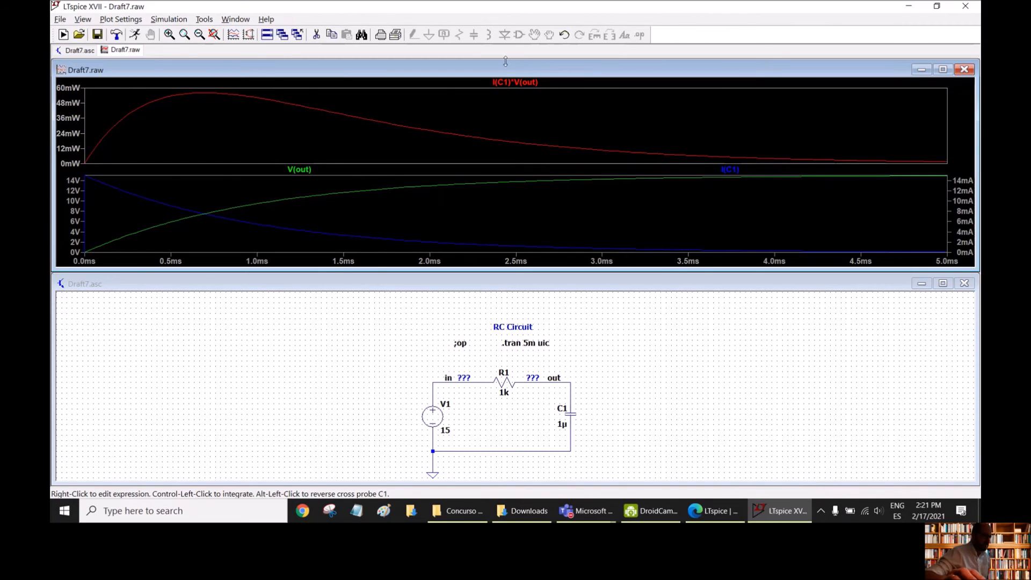
left_click(524, 83, "ctrl")
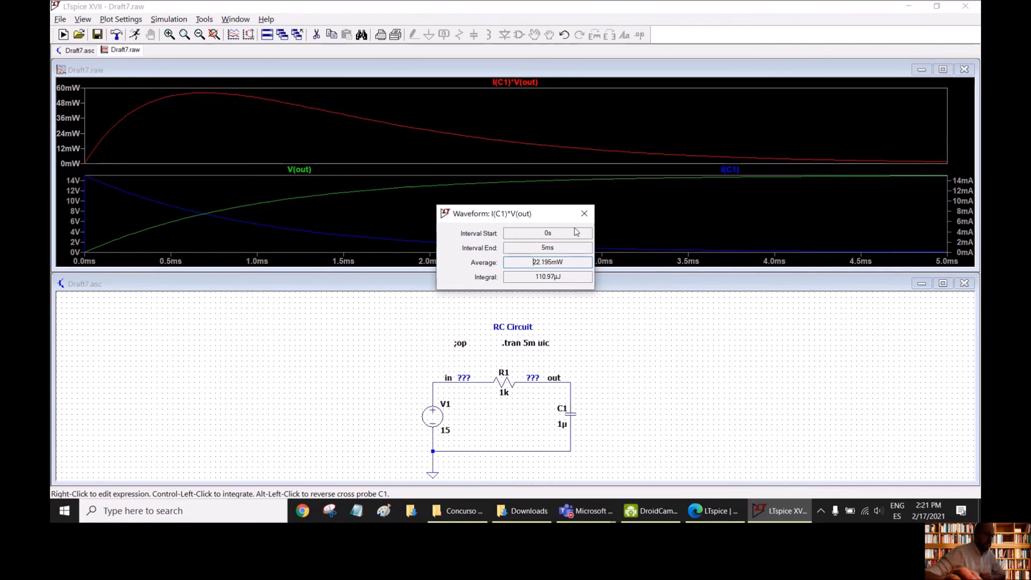
left_click(584, 213)
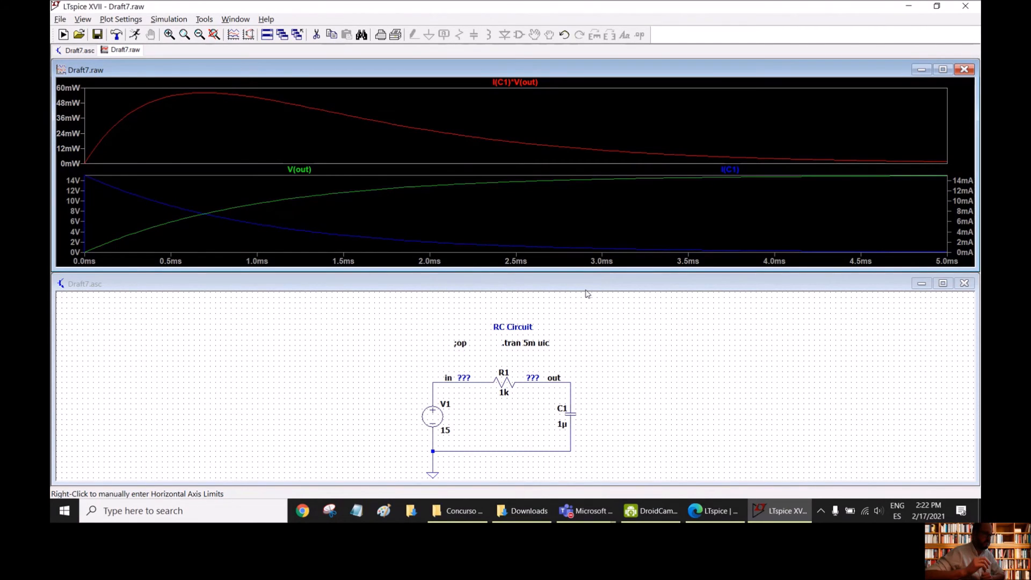
- Maximize the Draft7.asc schematic window and enlarge the view of the RC circuit
double_click(589, 285)
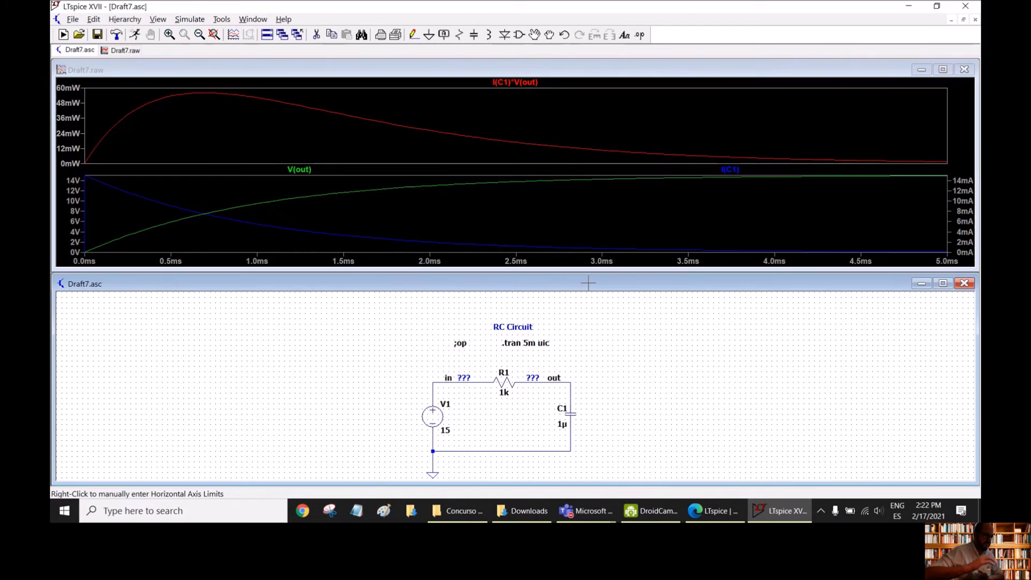
scroll(556, 397, "up", 3)
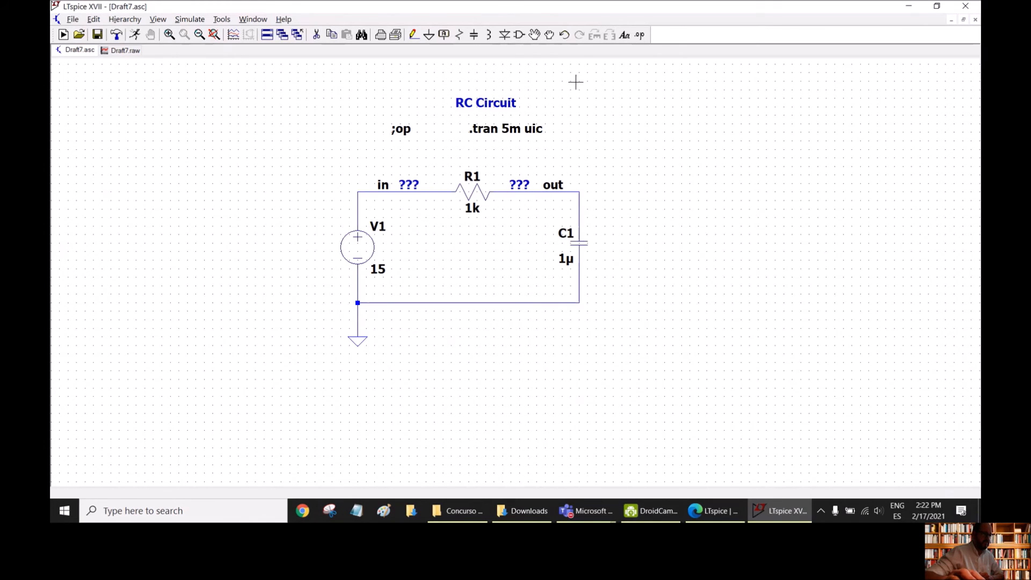
scroll(576, 84, "up", 1)
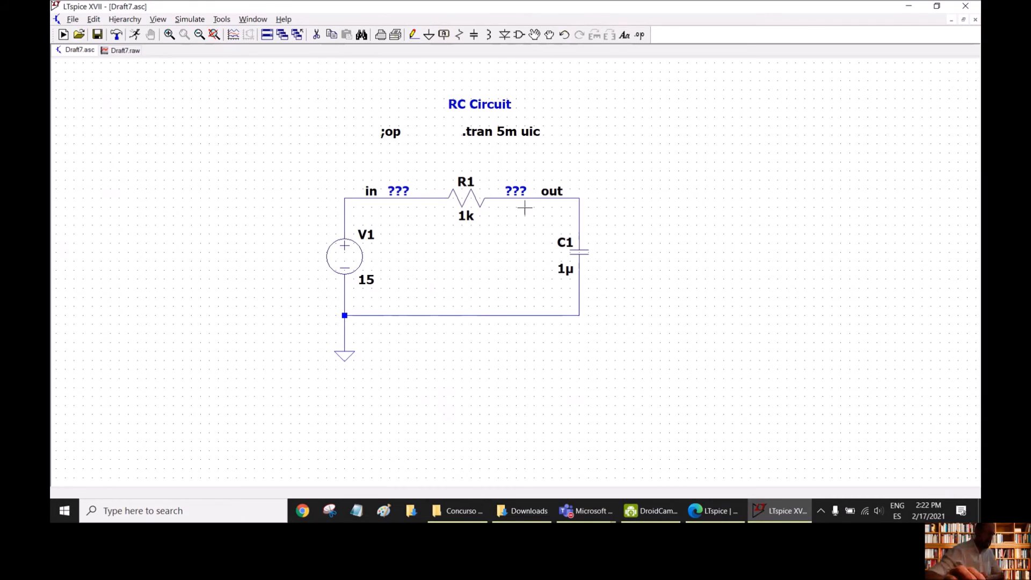
- Replace the fixed value of resistor R1 with the parameter {R}
right_click(463, 216)
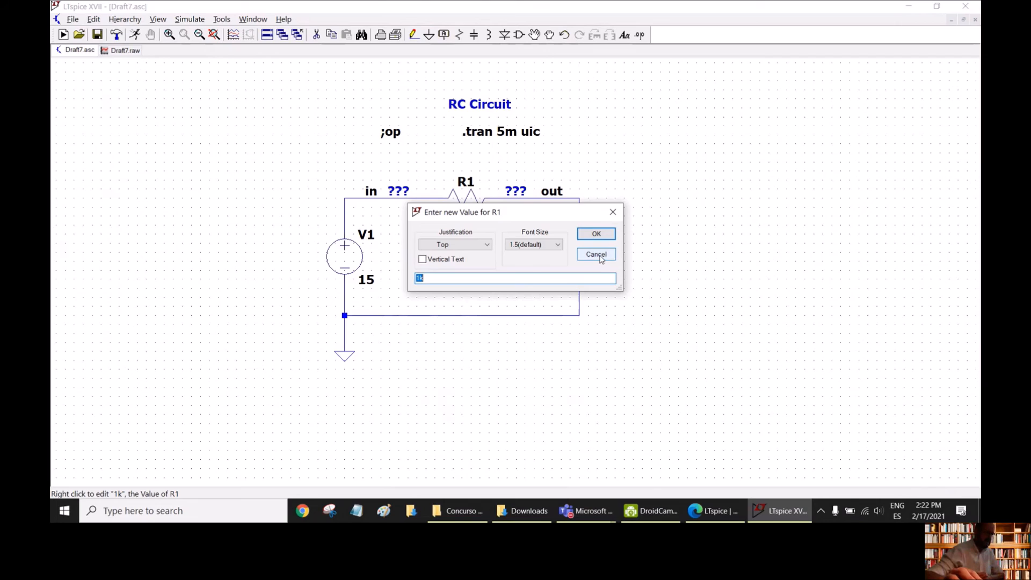
key("BackSpace")
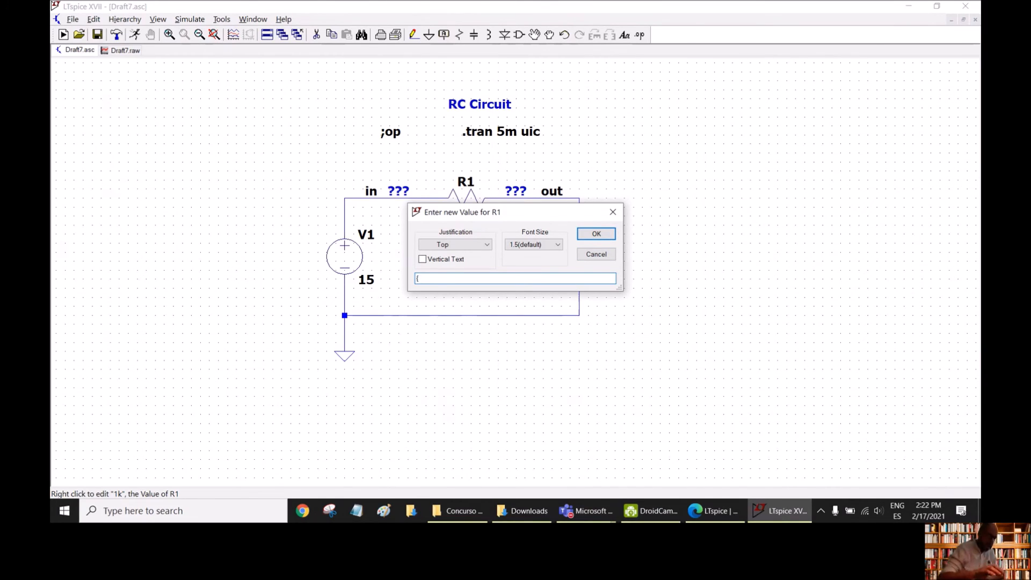
type("{")
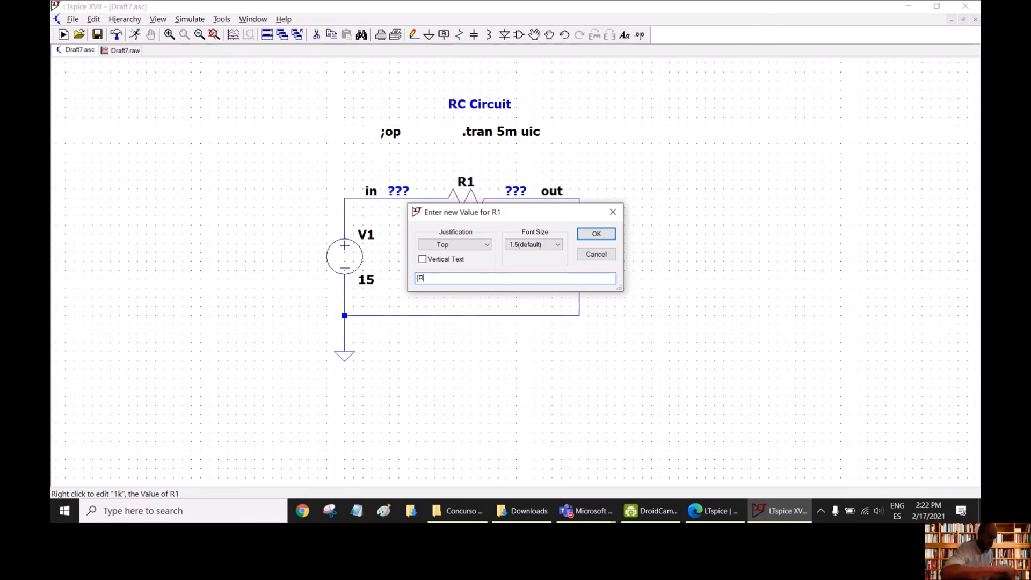
type("R}")
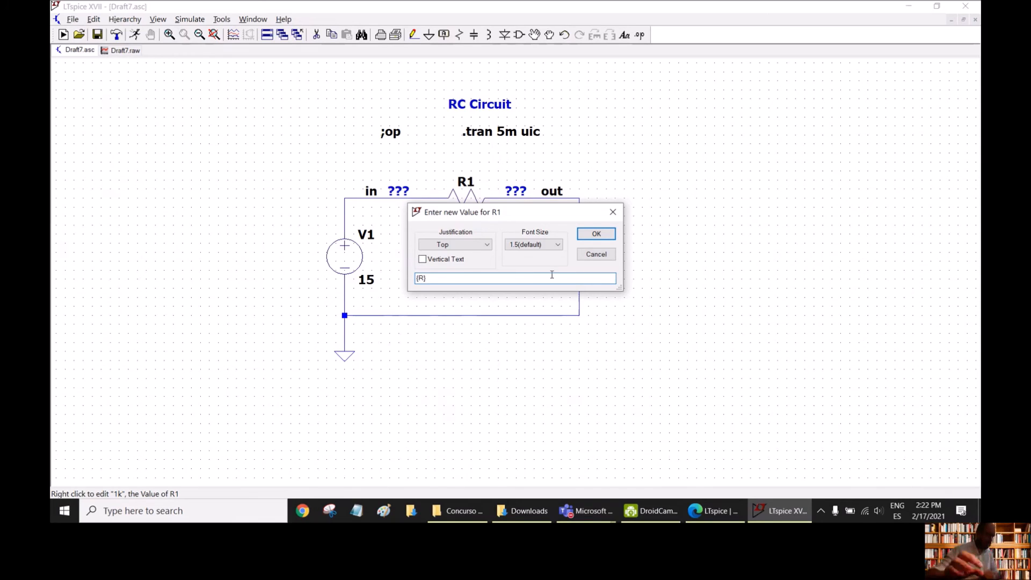
left_click(598, 236)
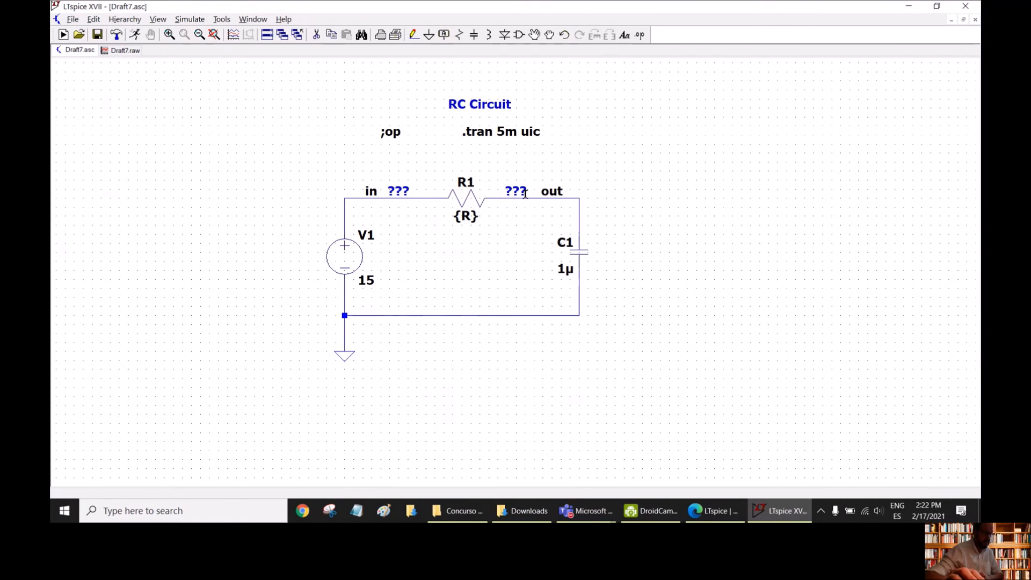
- Place the SPICE directive ".param R 10k" beside the RC Circuit title and run the simulation
left_click(639, 35)
left_click_drag(533, 197, 782, 203)
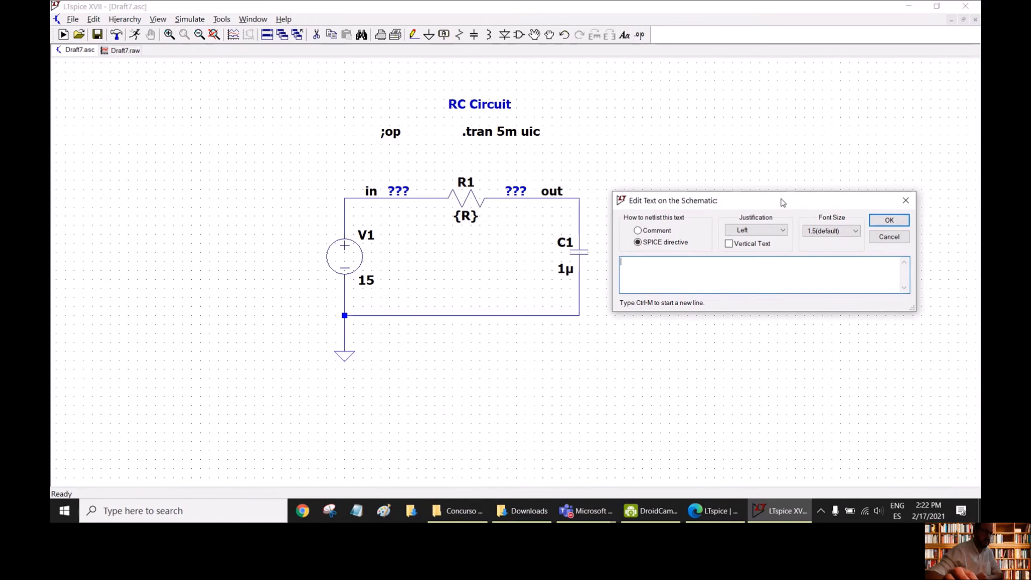
type(".Param")
key("BackSpace")
key("BackSpace")
key("BackSpace")
key("BackSpace")
key("BackSpace")
type(".pa")
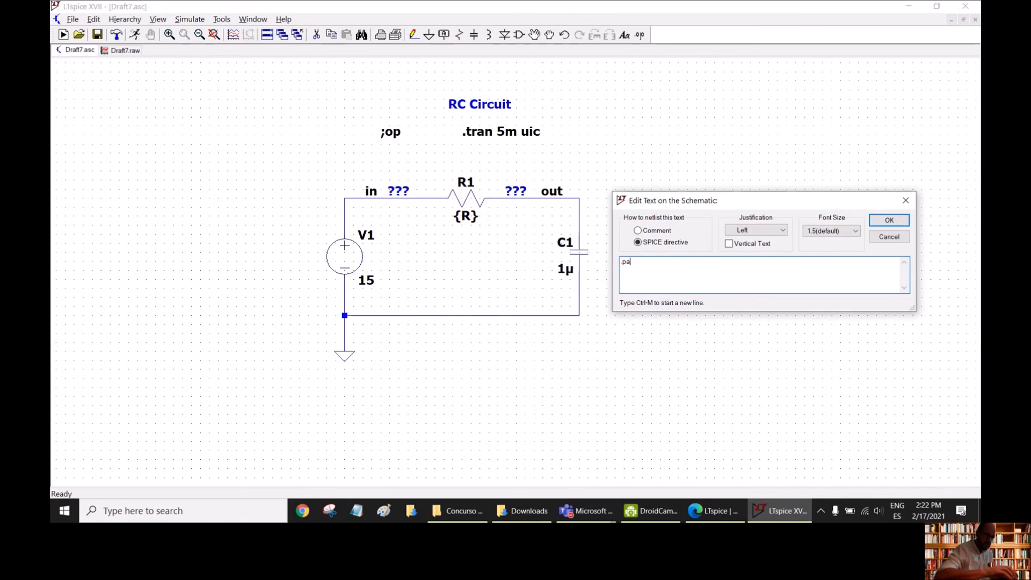
type("ram R")
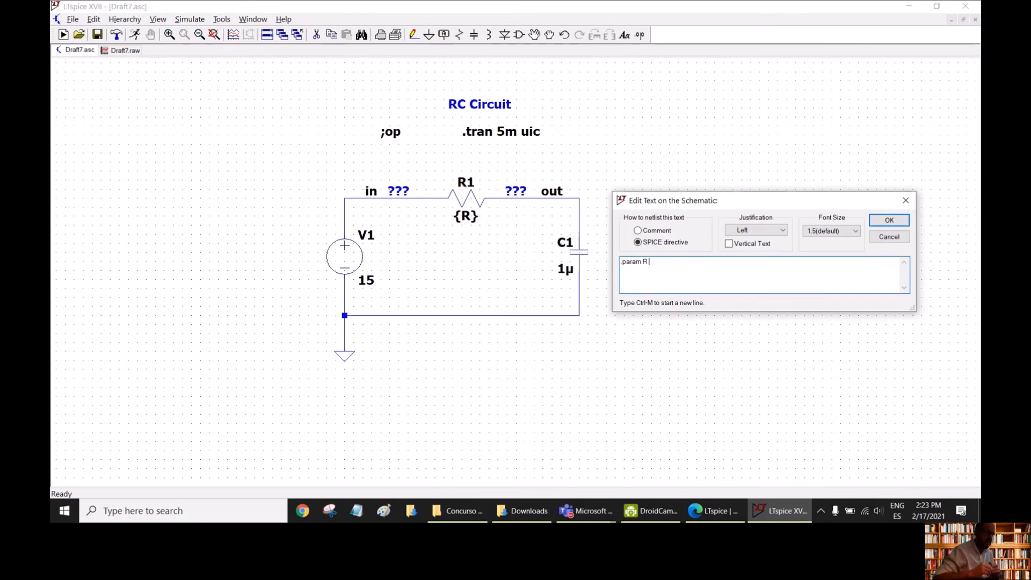
type(" 10k")
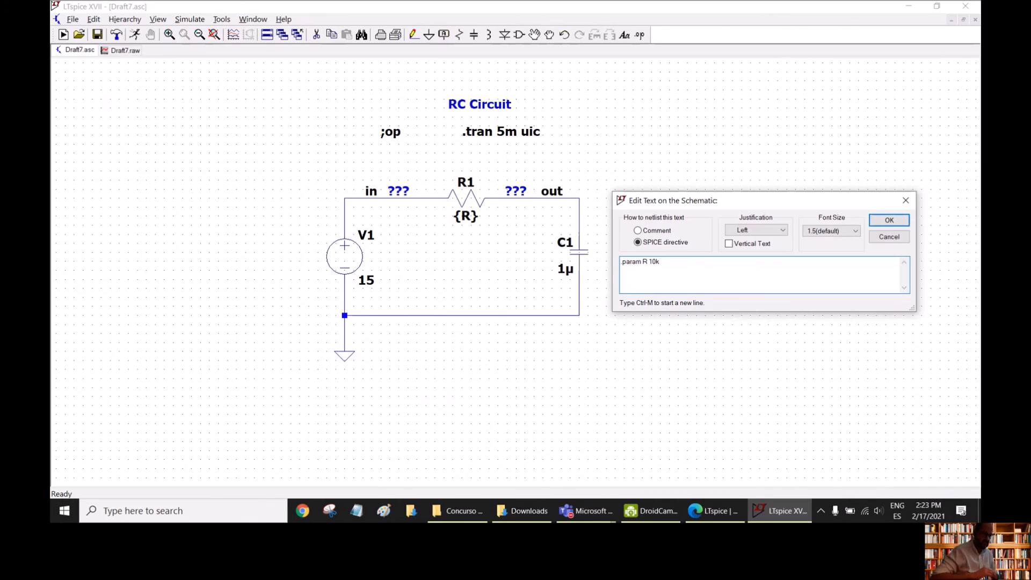
key("Return")
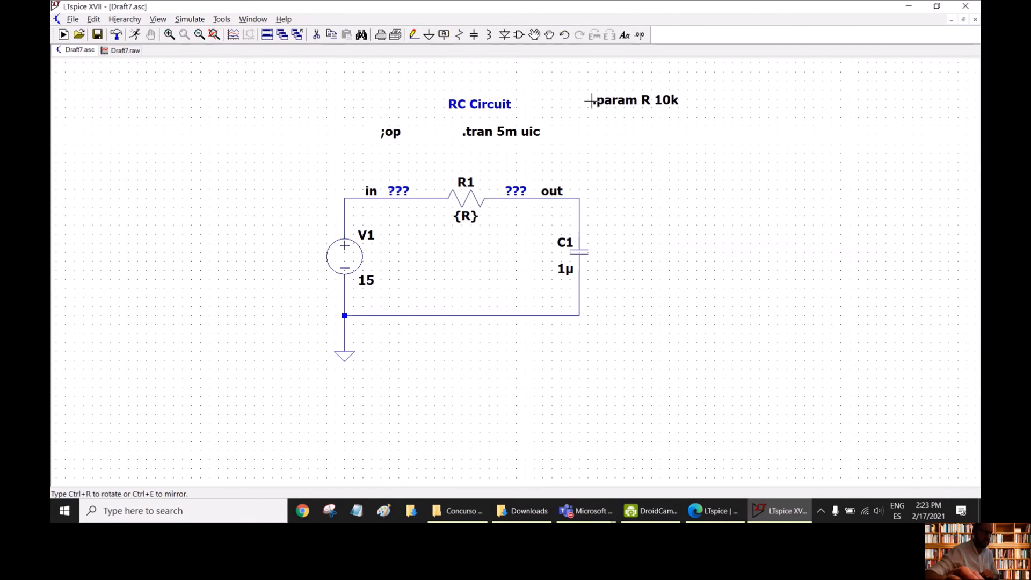
left_click(591, 101)
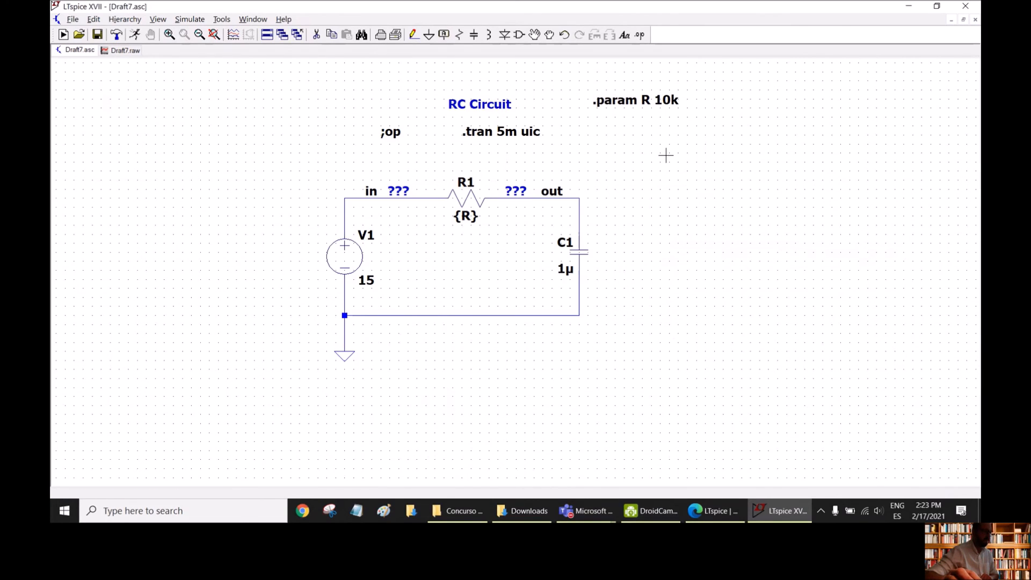
left_click(136, 35)
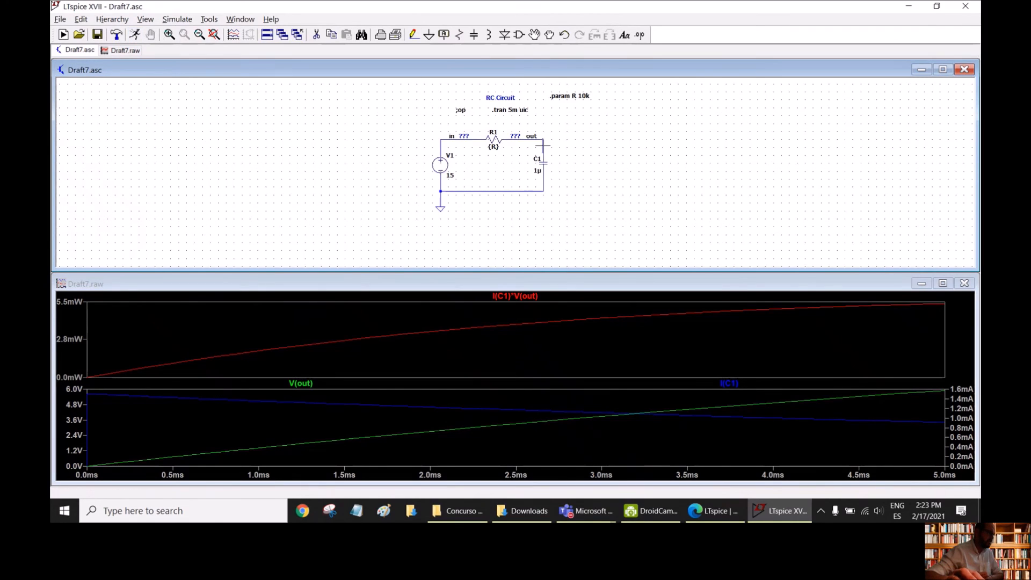
- Set the transient analysis stop time to 50m and rerun the simulation
left_click(183, 20)
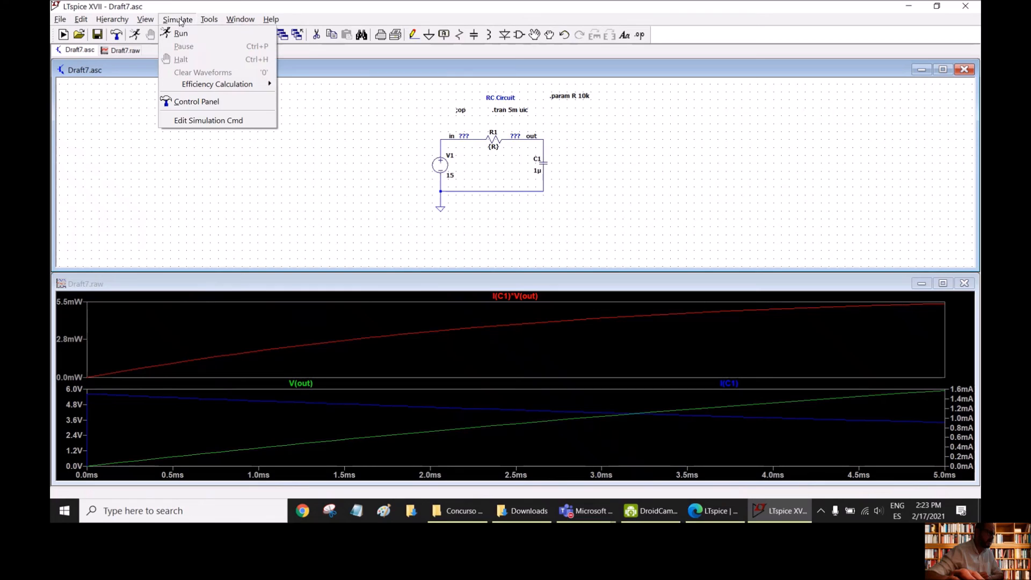
left_click(405, 122)
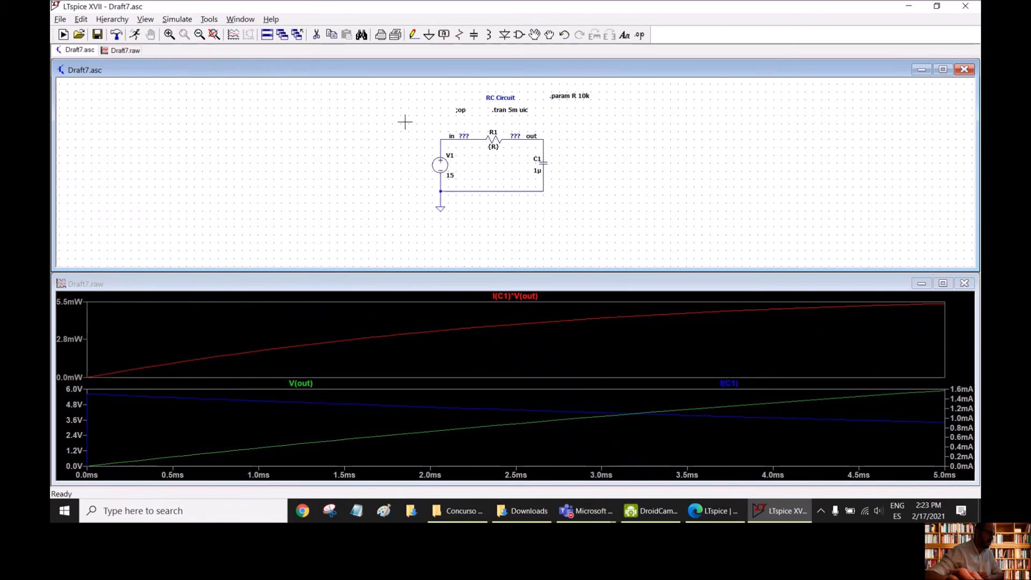
right_click(512, 113)
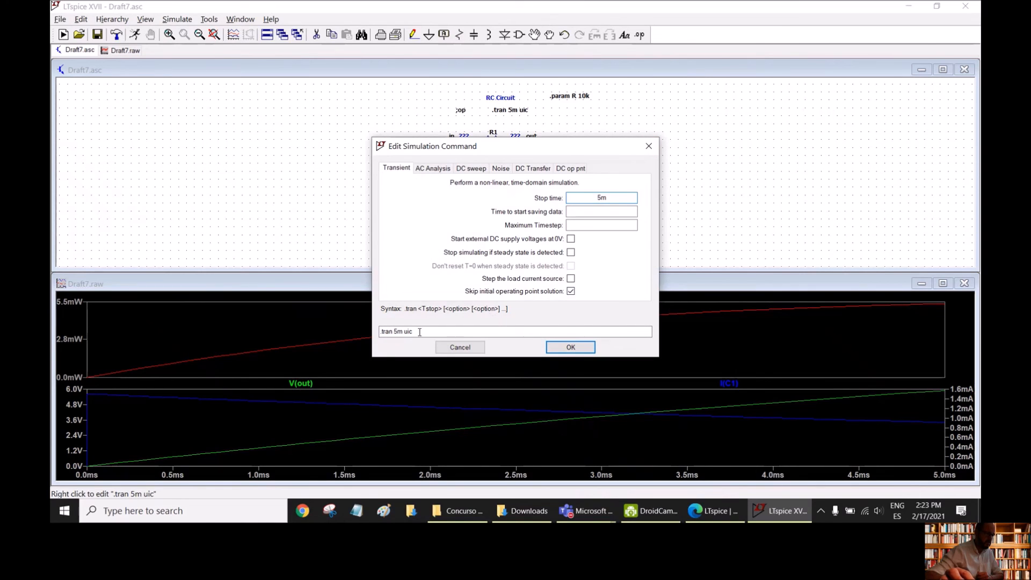
left_click(402, 331)
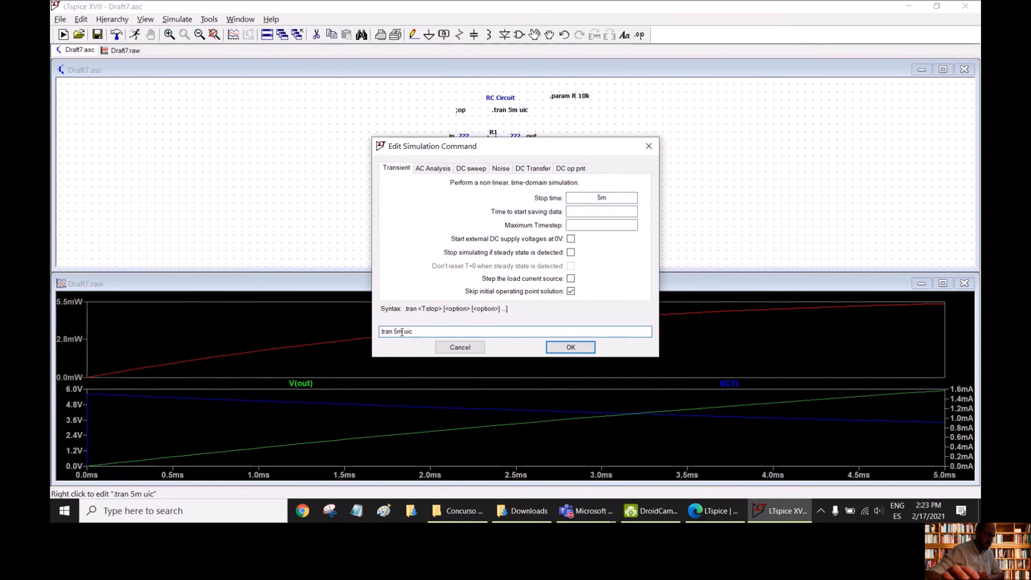
type("0")
key("Return")
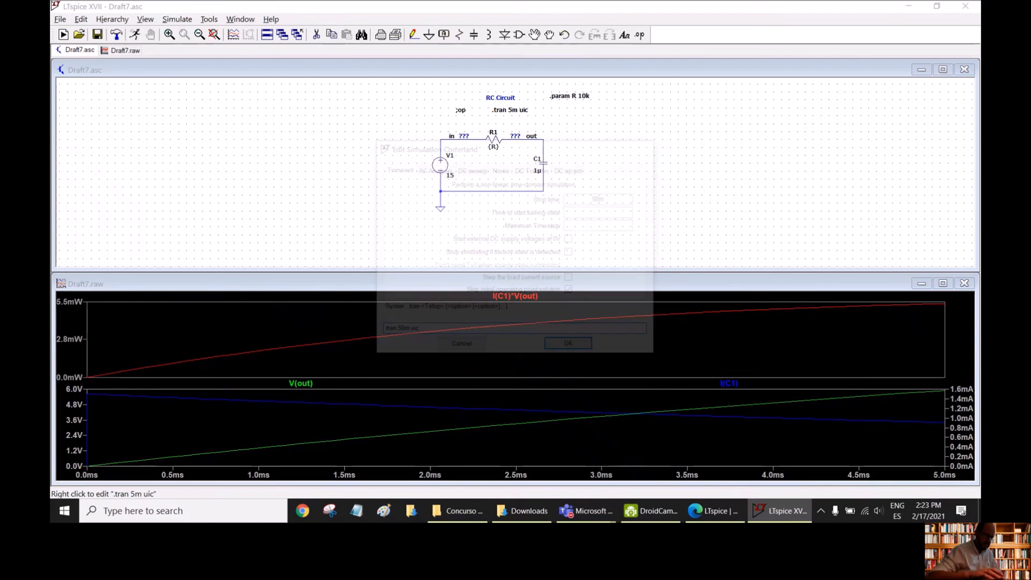
left_click(134, 35)
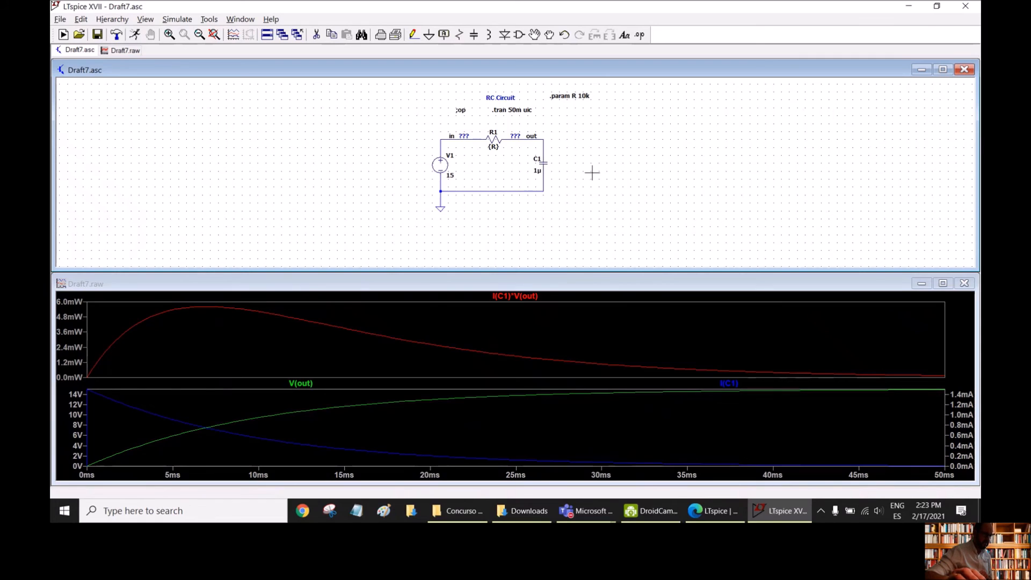
- Place the SPICE directive ".param tau 1m" on the schematic directly below the R parameter directive
scroll(588, 137, "up", 3)
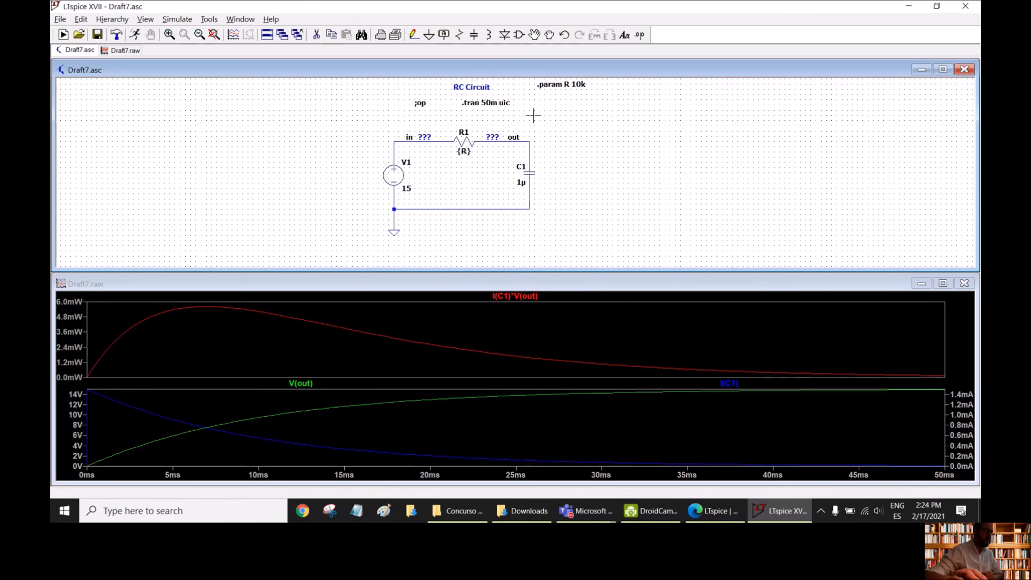
left_click(639, 34)
type(".param ")
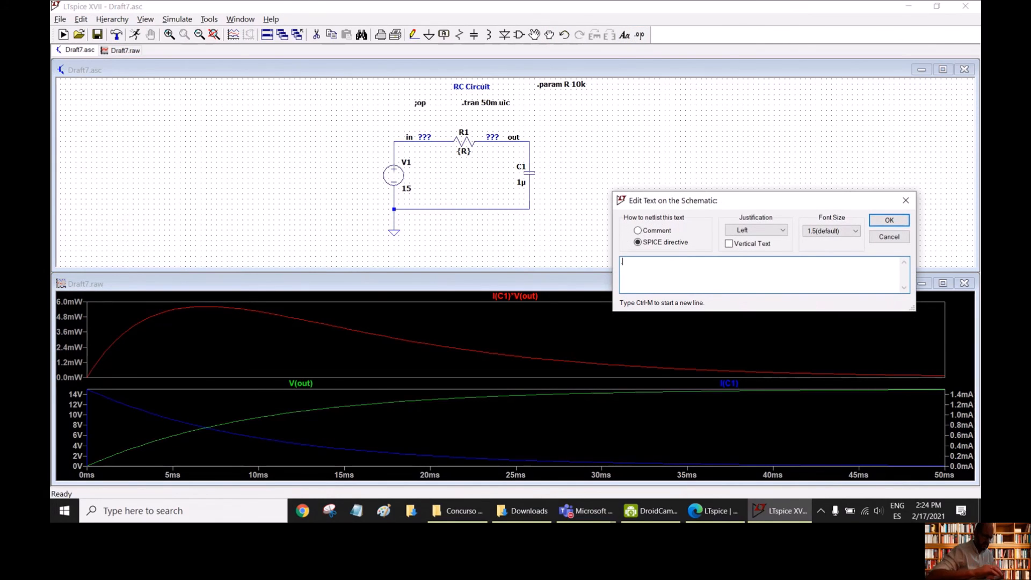
type("tau")
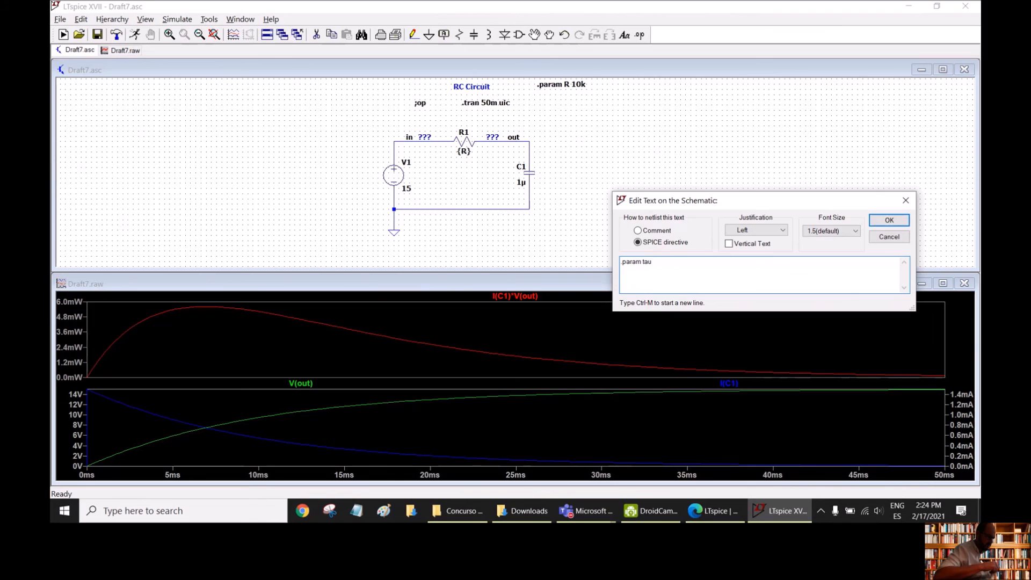
type(" 1m")
key("Return")
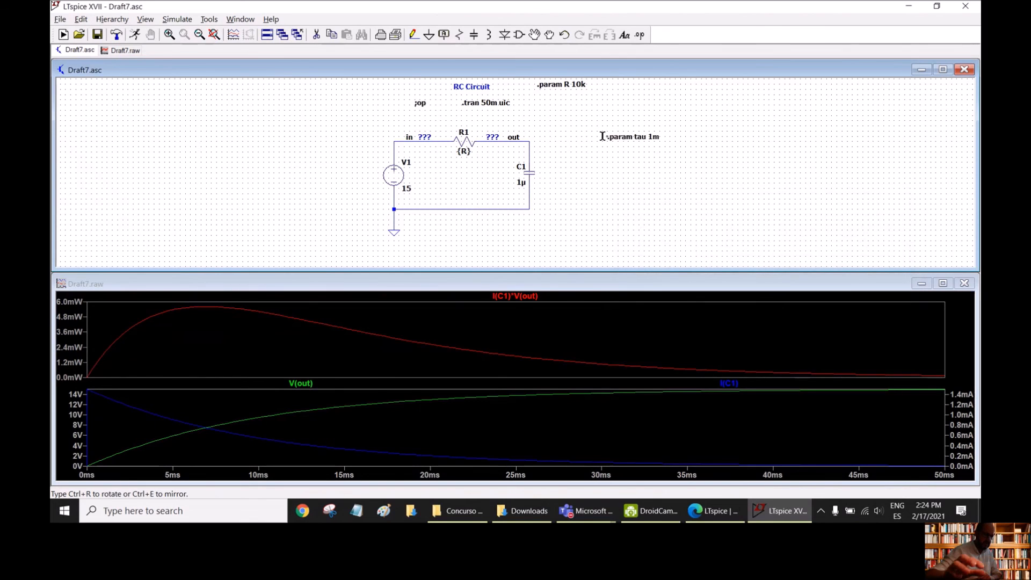
left_click(539, 102)
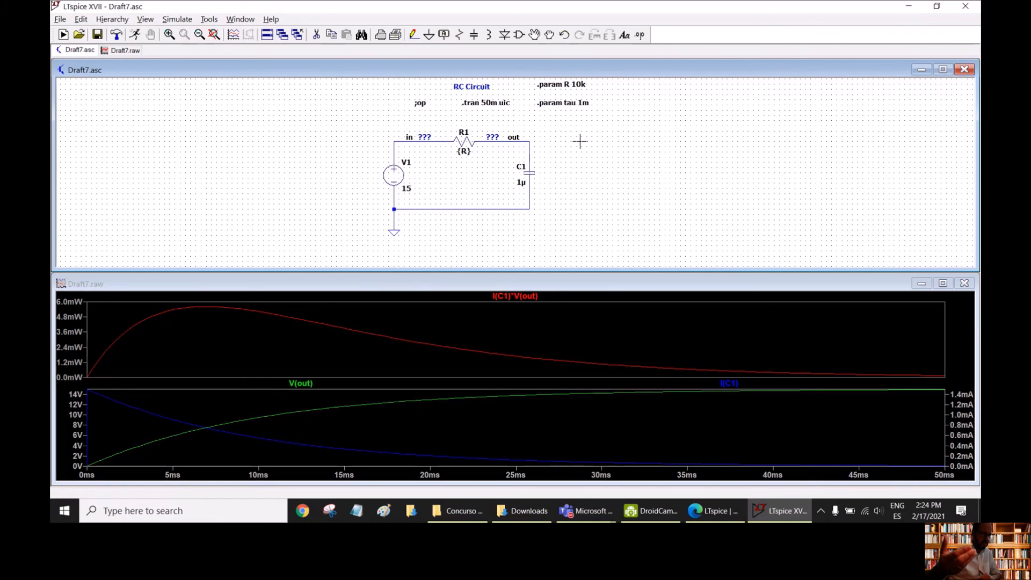
- Set capacitor C1's value to {tau/R} and move the value text clear of the symbol, to its left
right_click(522, 181)
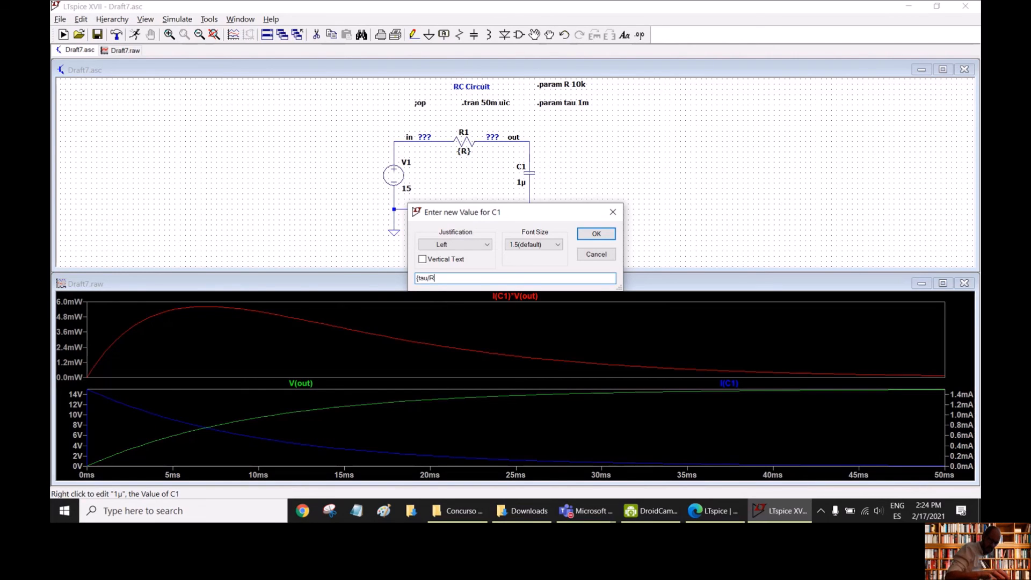
key("Return")
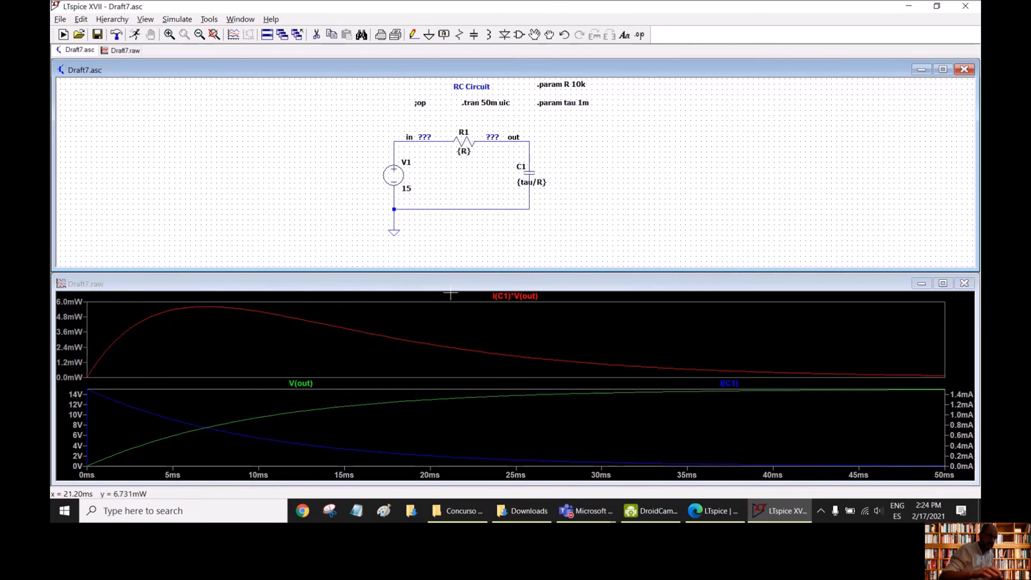
left_click(534, 35)
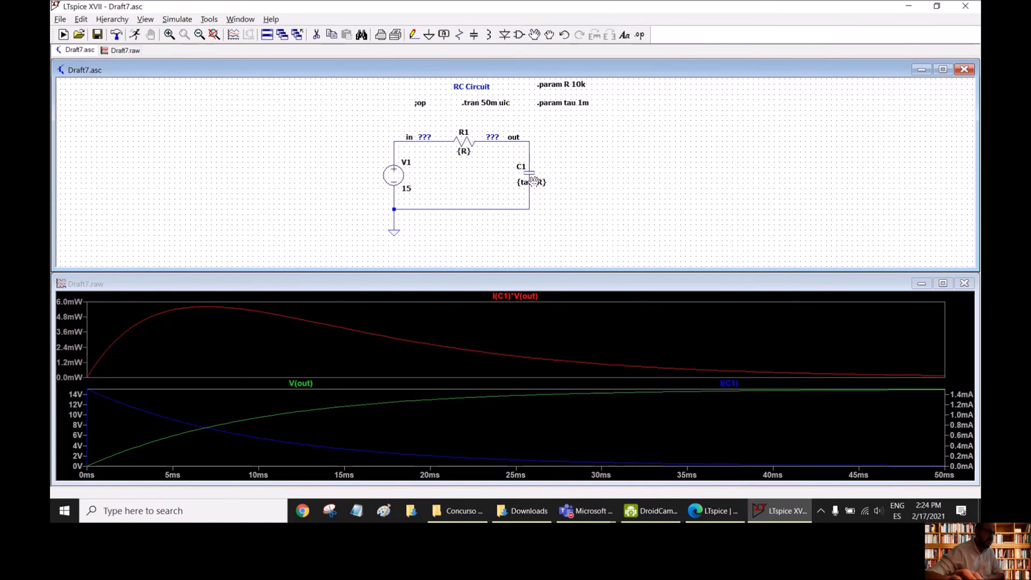
left_click(531, 182)
left_click(492, 183)
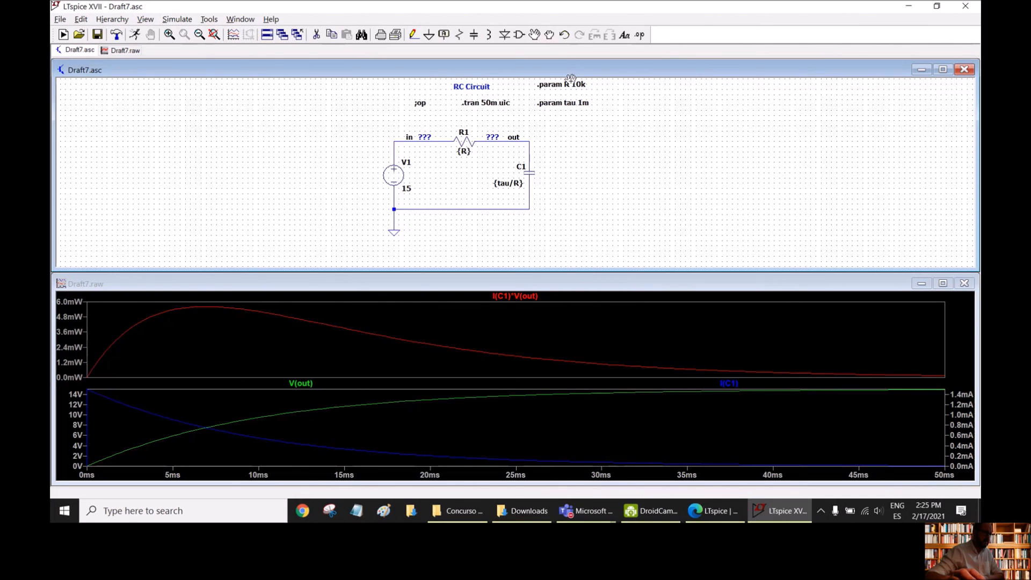
- Simulate the circuit with tau at 1m, and repeat the run with tau set to 3m
left_click(136, 37)
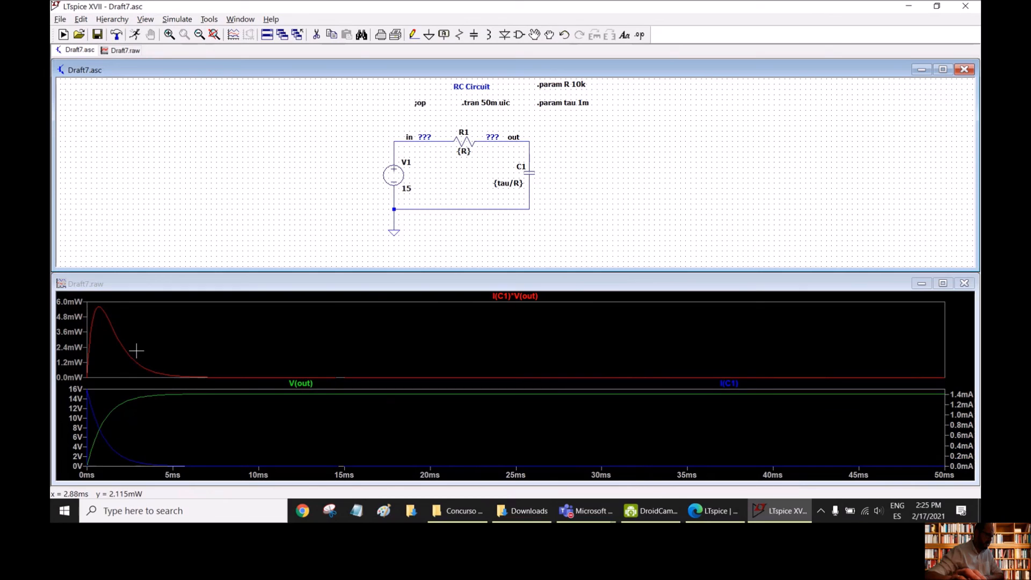
right_click(582, 103)
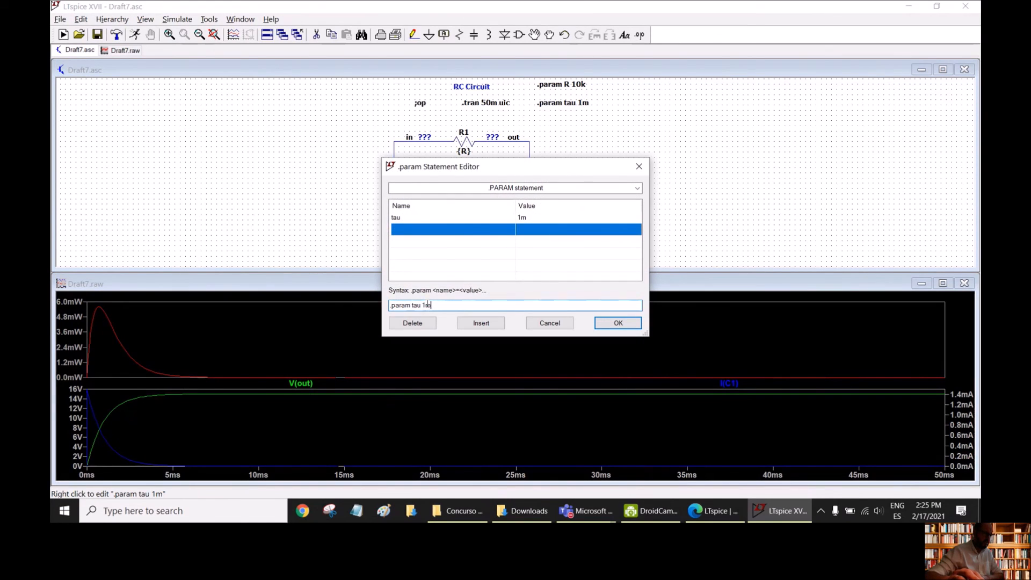
key("BackSpace")
type("3")
key("Return")
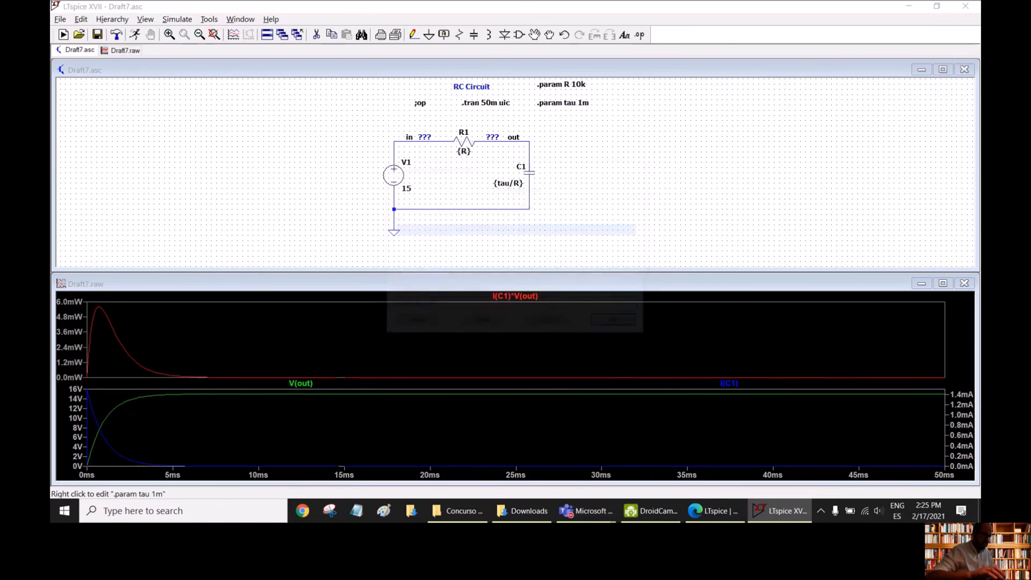
left_click(135, 35)
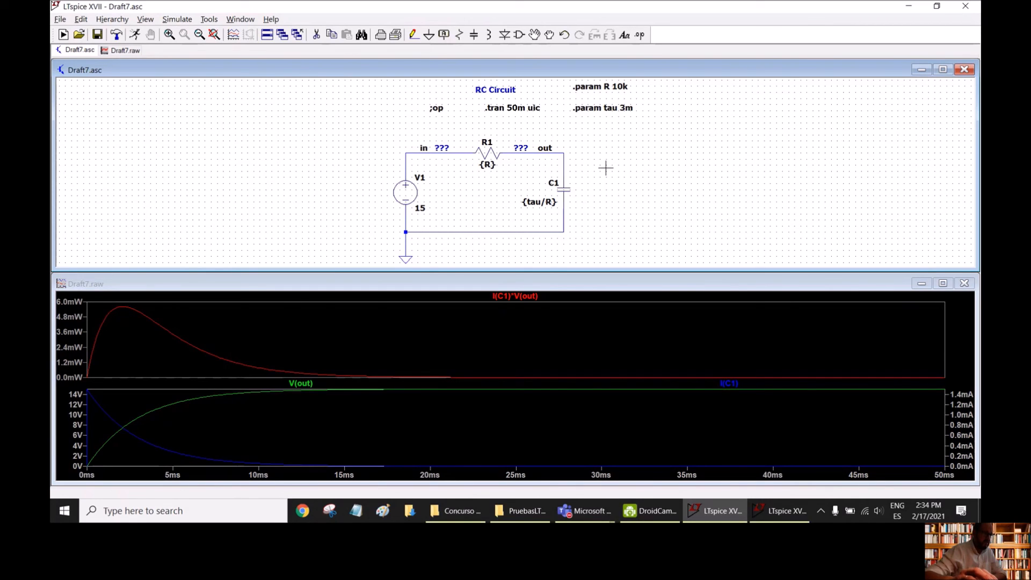
- Place the SPICE directive ".step lin param tau 1m 10m 2m" on the schematic to the right of capacitor C1's branch
left_click(639, 36)
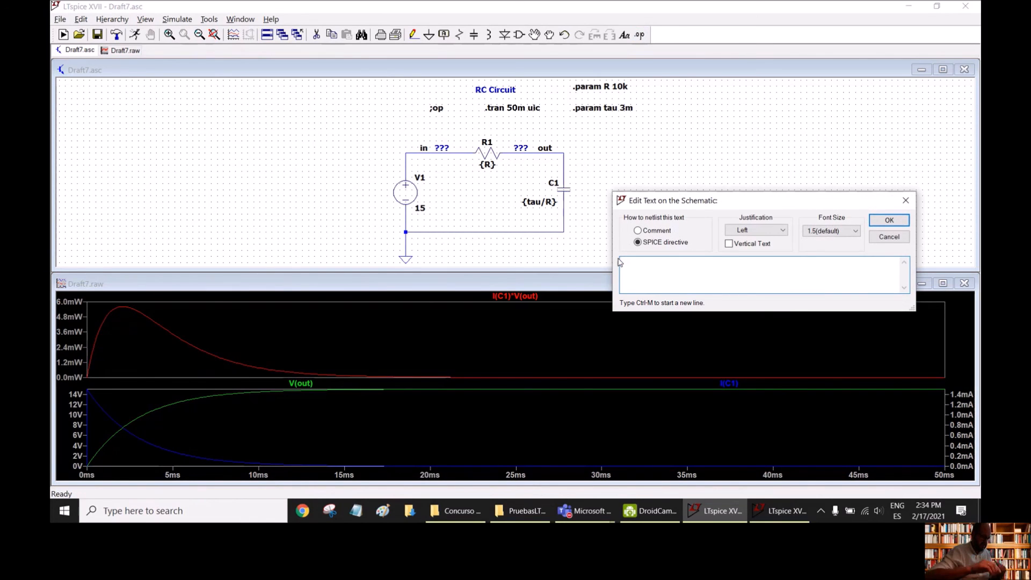
type("step")
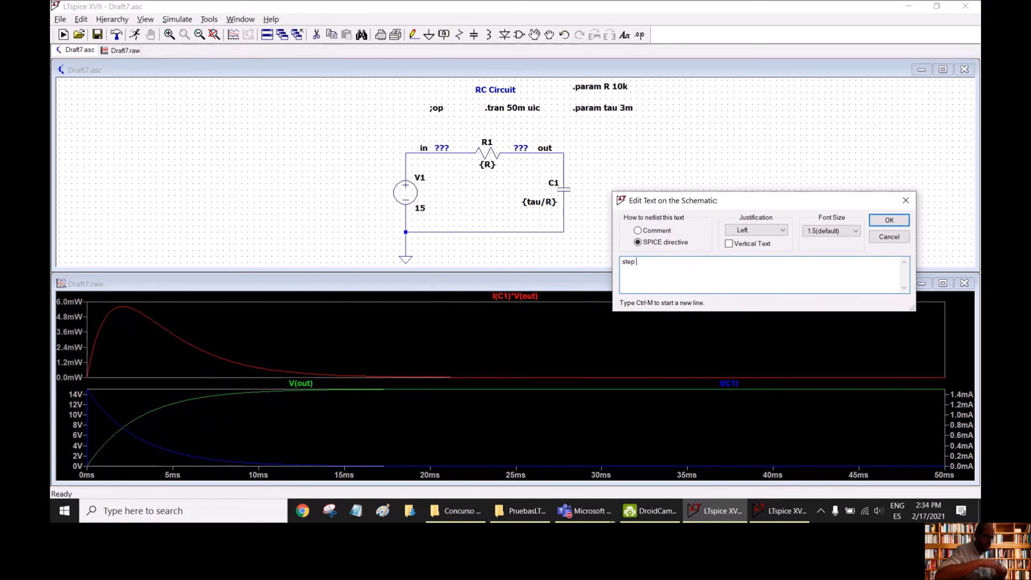
type("lin param tau 1m 10m")
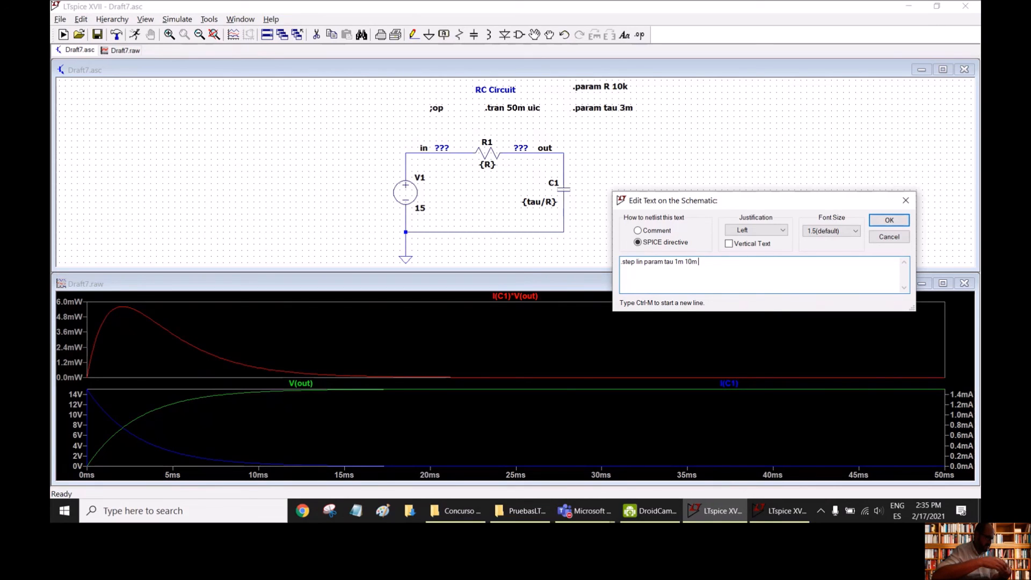
type("2")
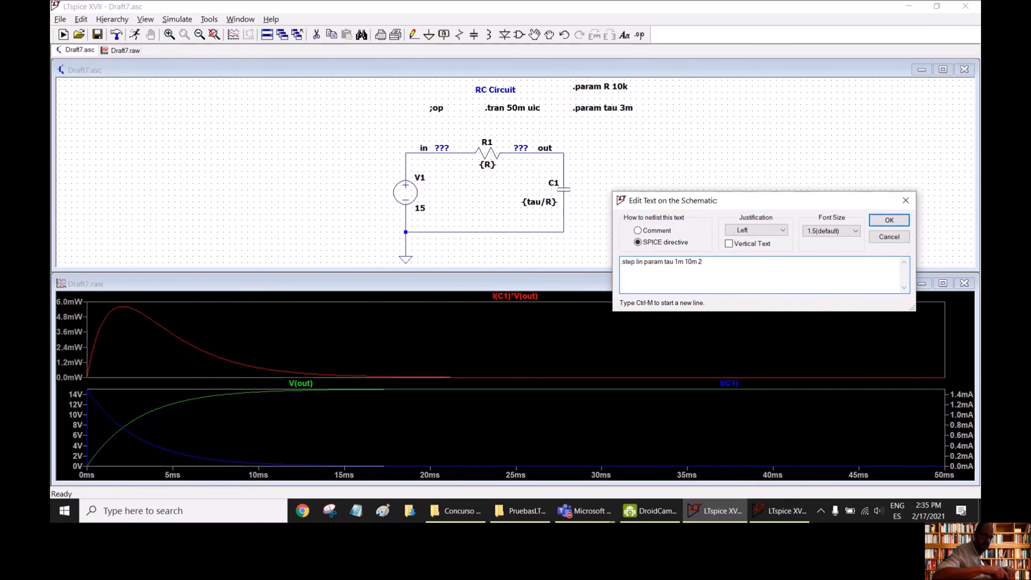
type("m")
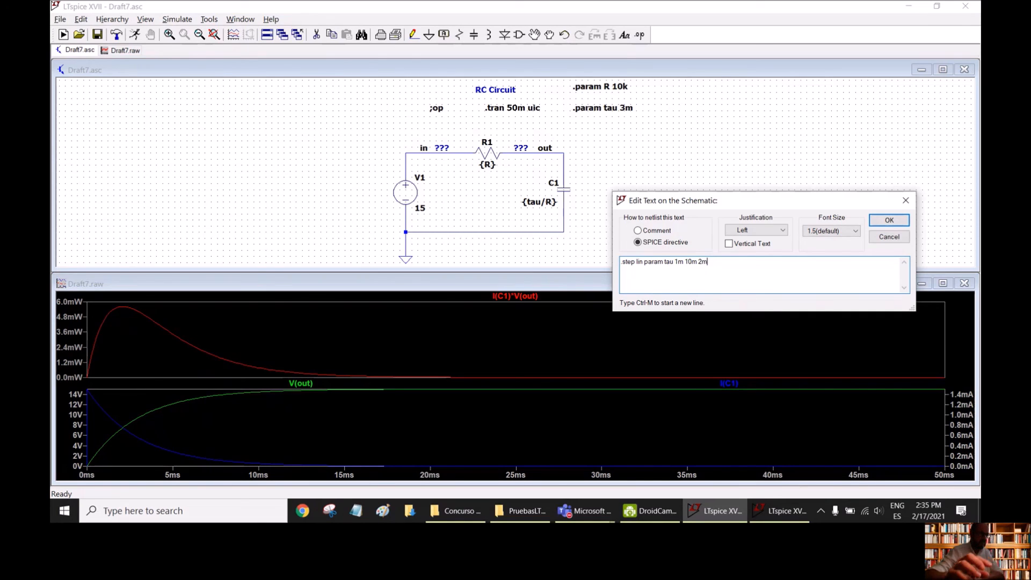
left_click(889, 220)
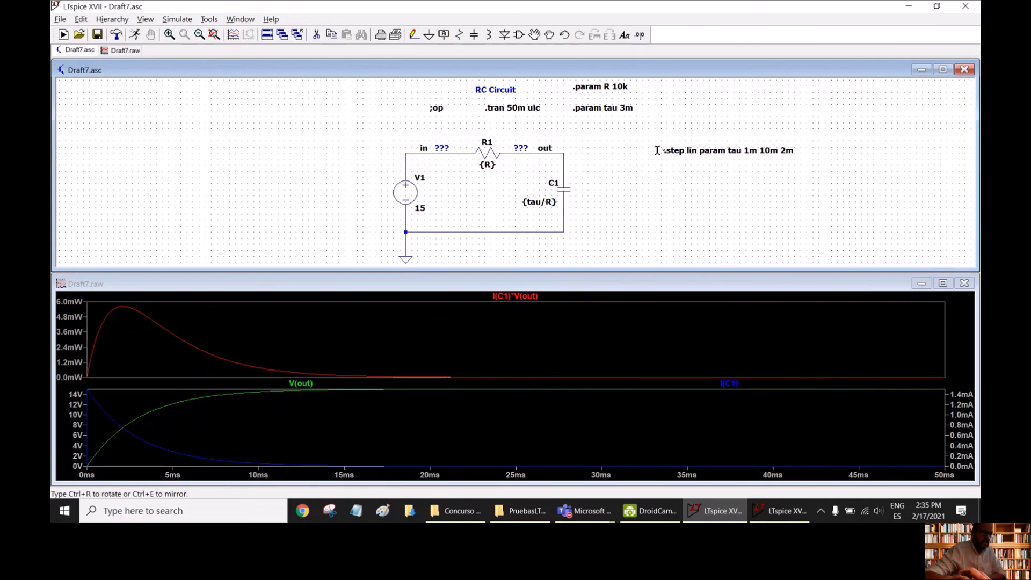
left_click(600, 154)
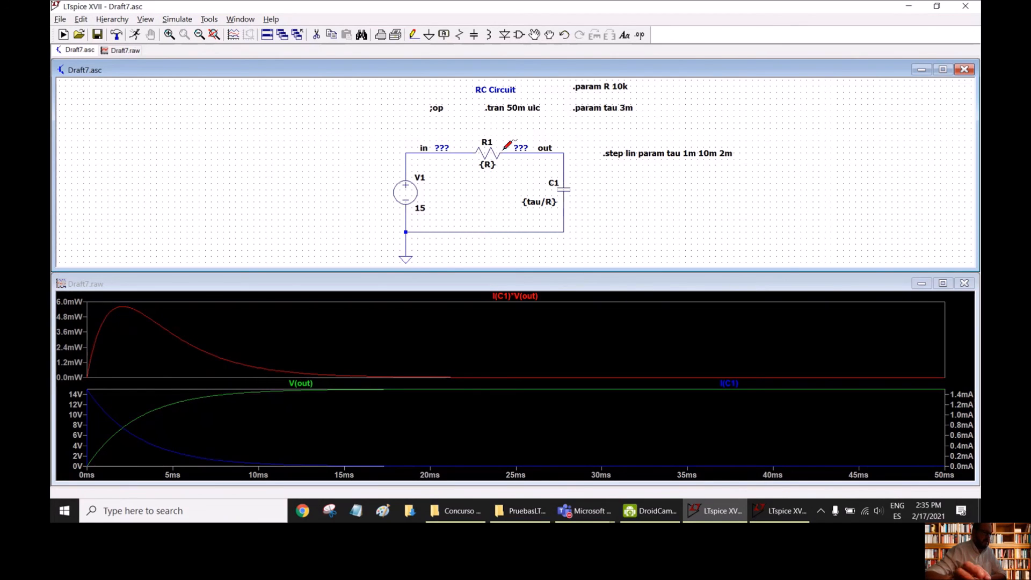
- Run the stepped simulation and check the tau values used for each step in the SPICE error log, closing the log when done
left_click(134, 35)
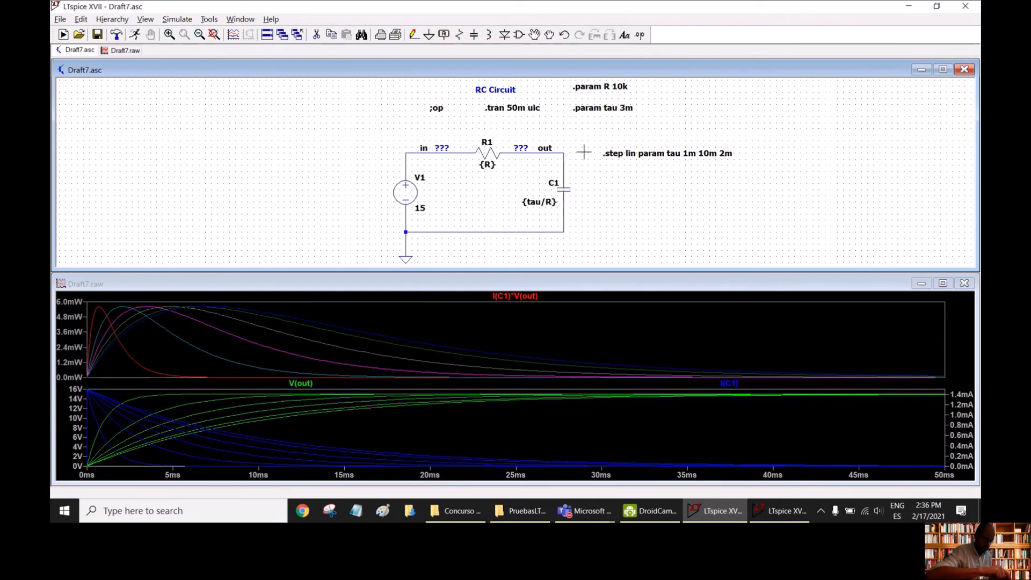
key("ctrl+l")
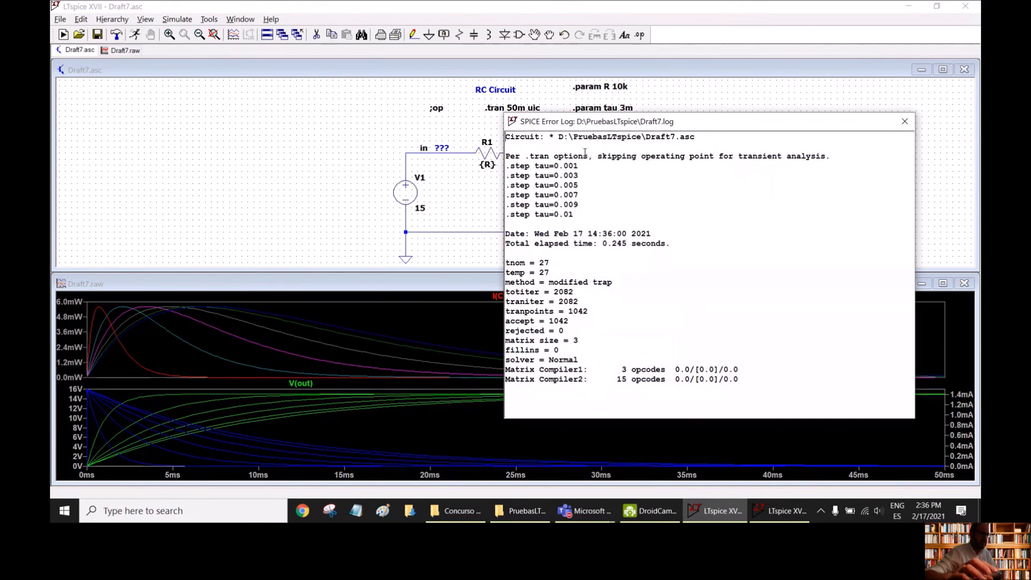
left_click_drag(667, 123, 623, 108)
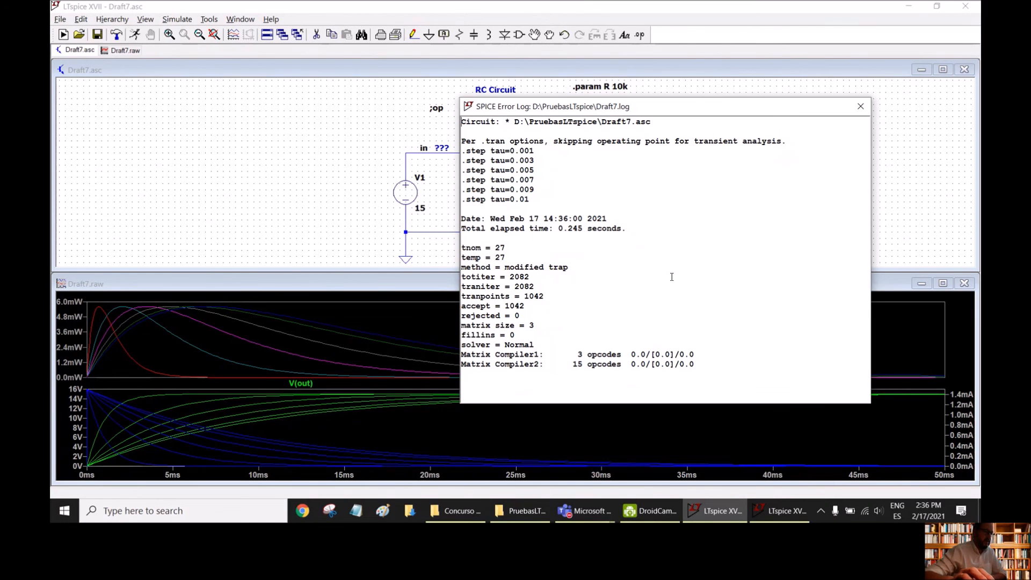
left_click(860, 106)
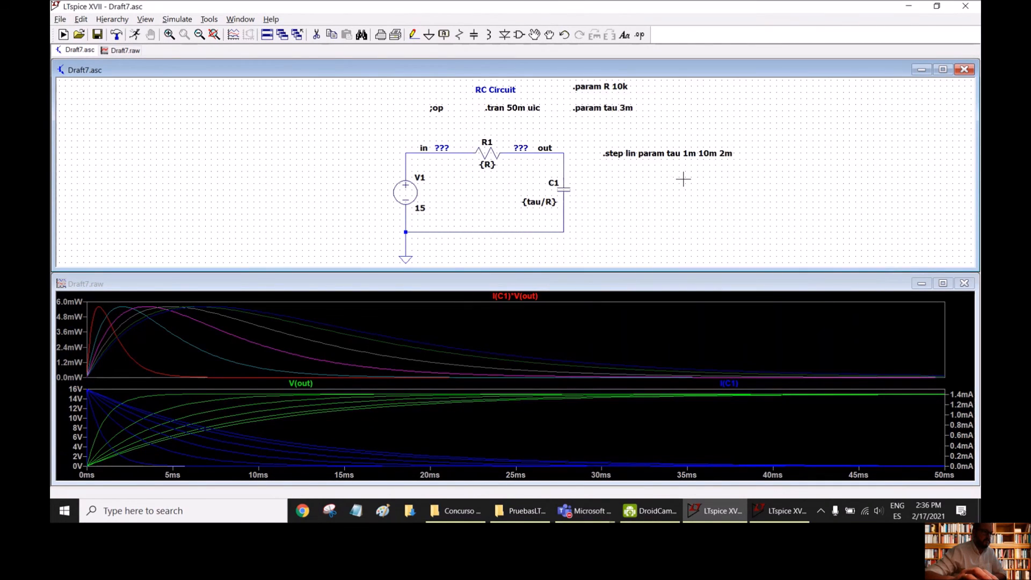